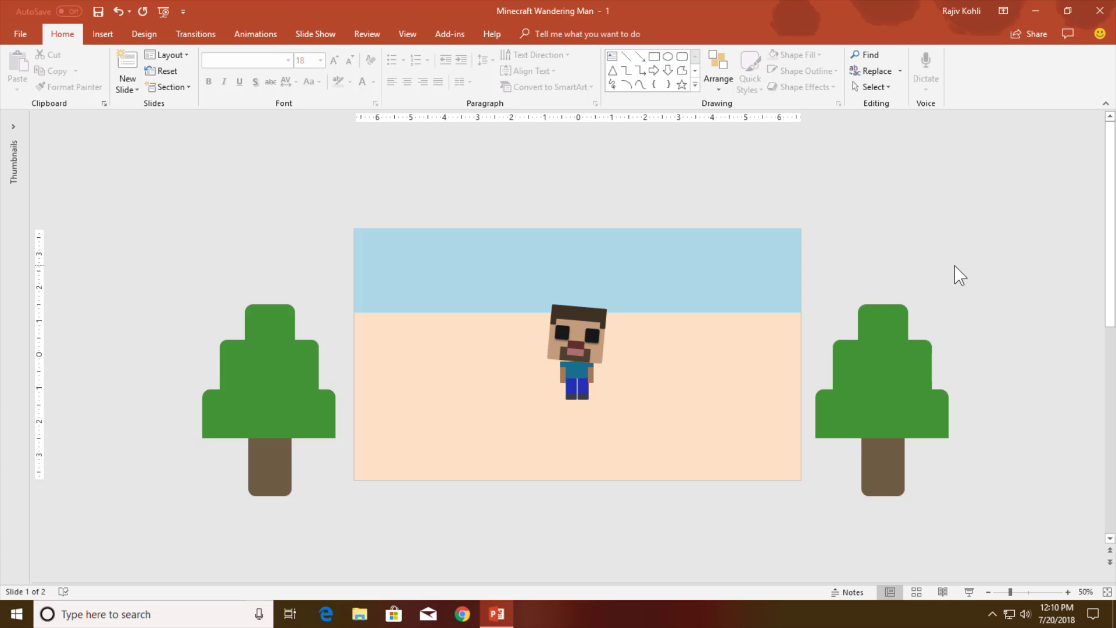
Play the slide show from the beginning to preview the walking character animation, and exit it
key("F5")
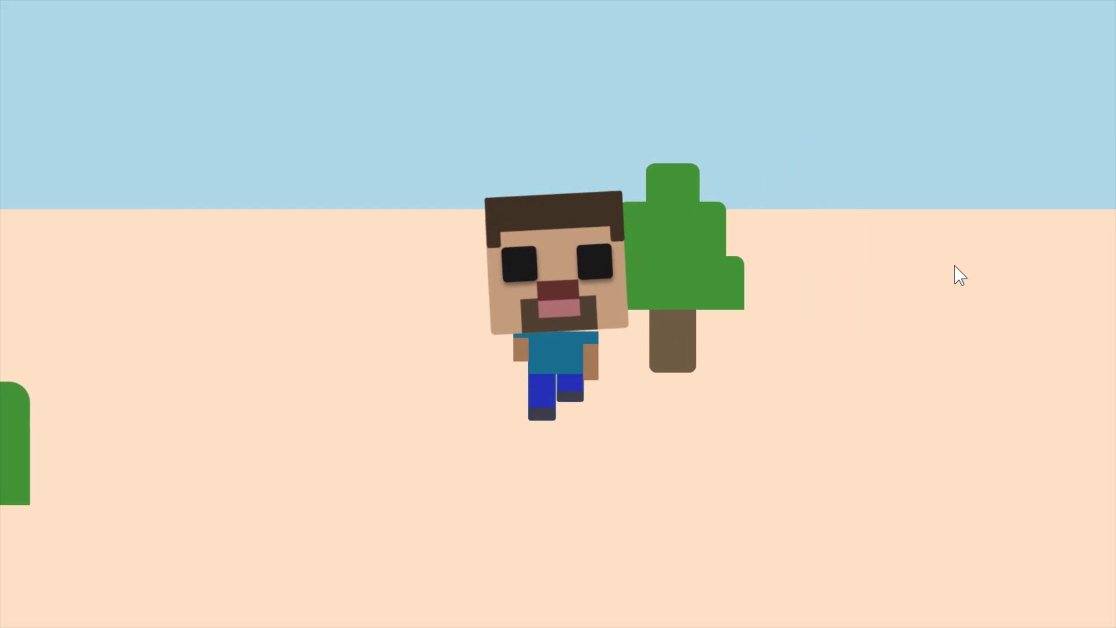
key("Escape")
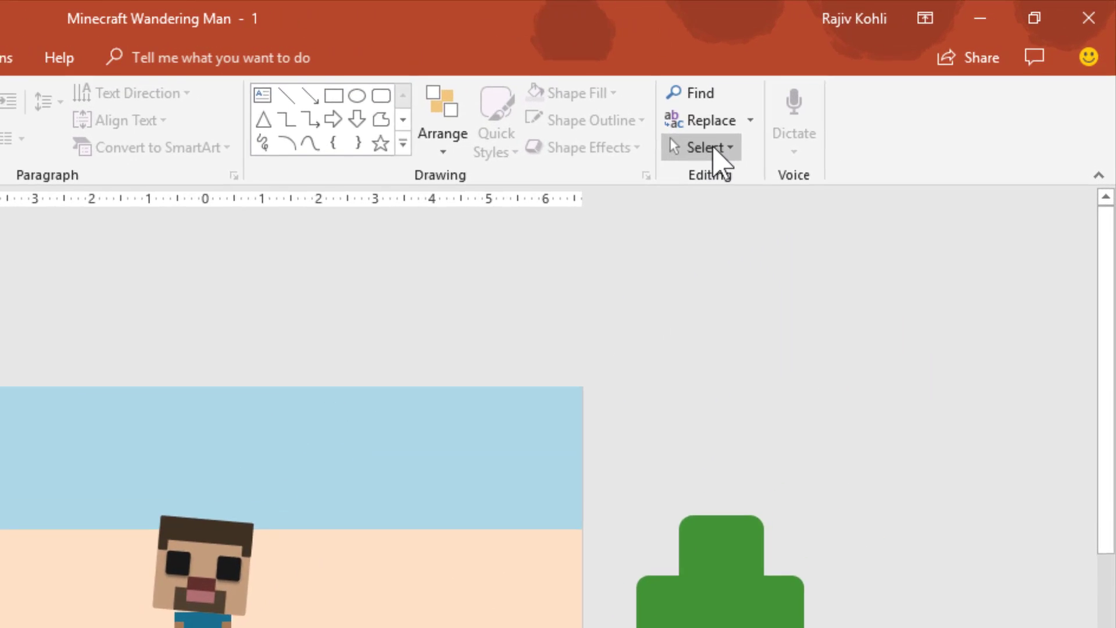
Open the Selection Pane, expand the Face group to examine its shapes, and select the whole group
left_click(699, 153)
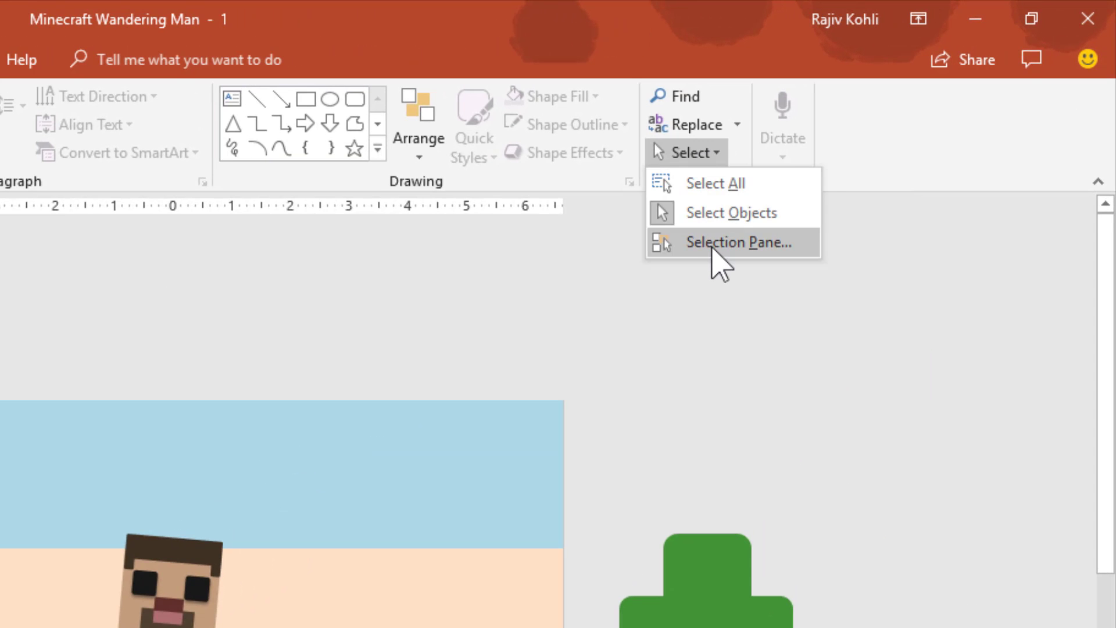
left_click(712, 244)
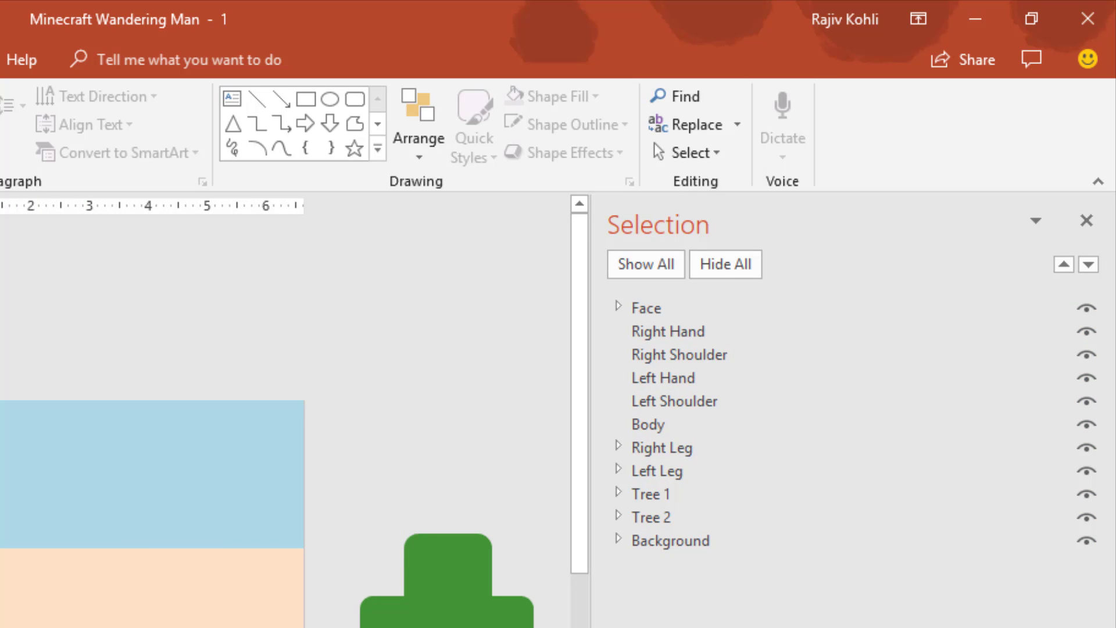
left_click(618, 307)
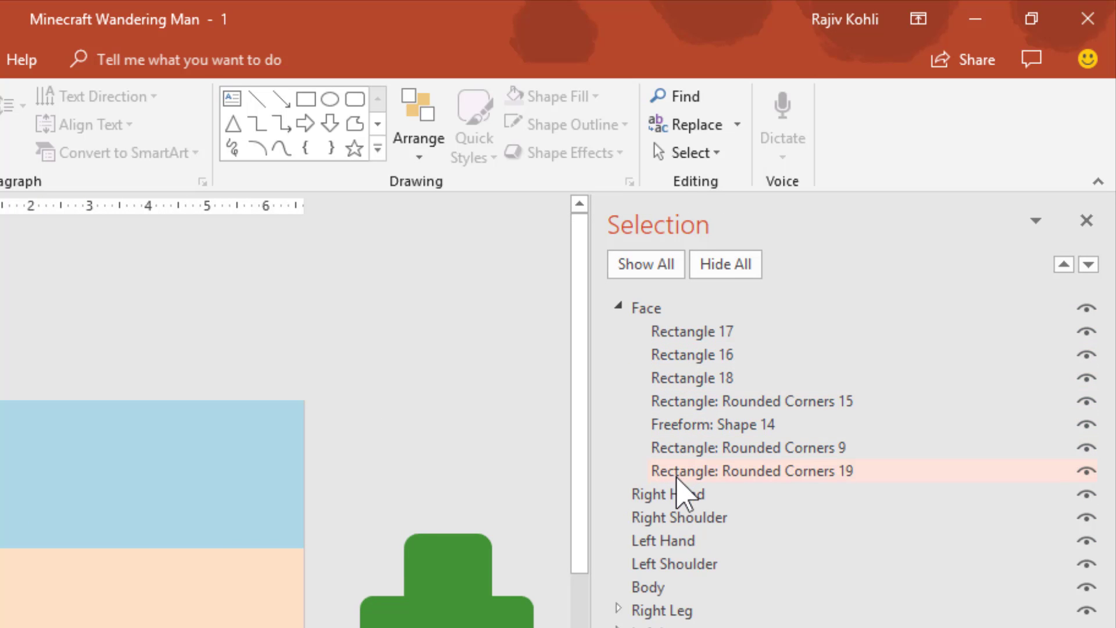
left_click(680, 306)
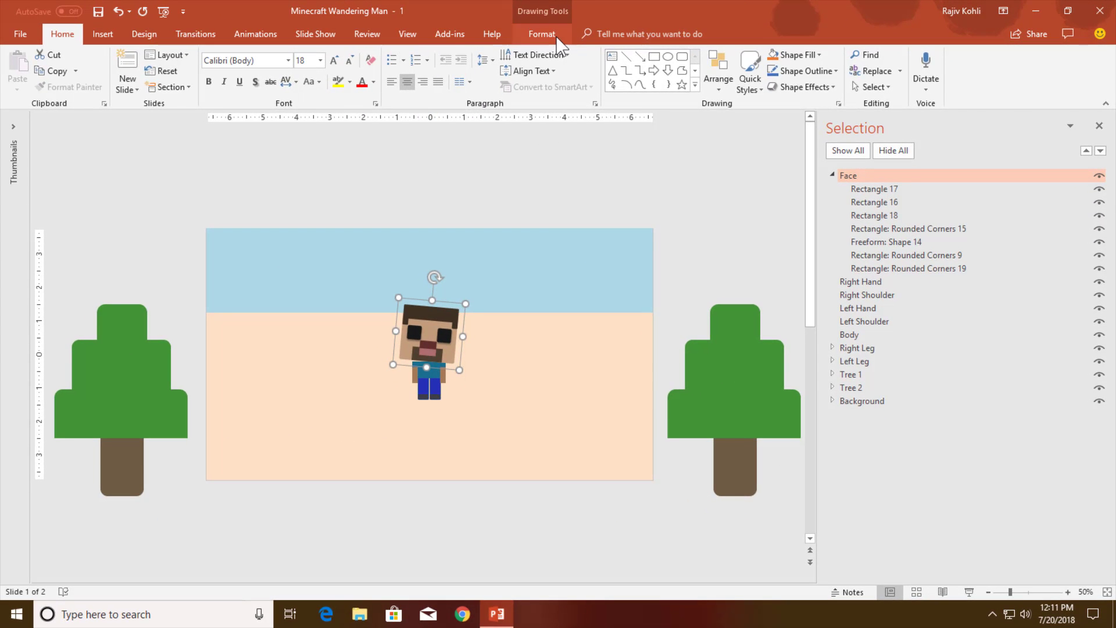
Ungroup the Face group into its individual shapes
left_click(542, 35)
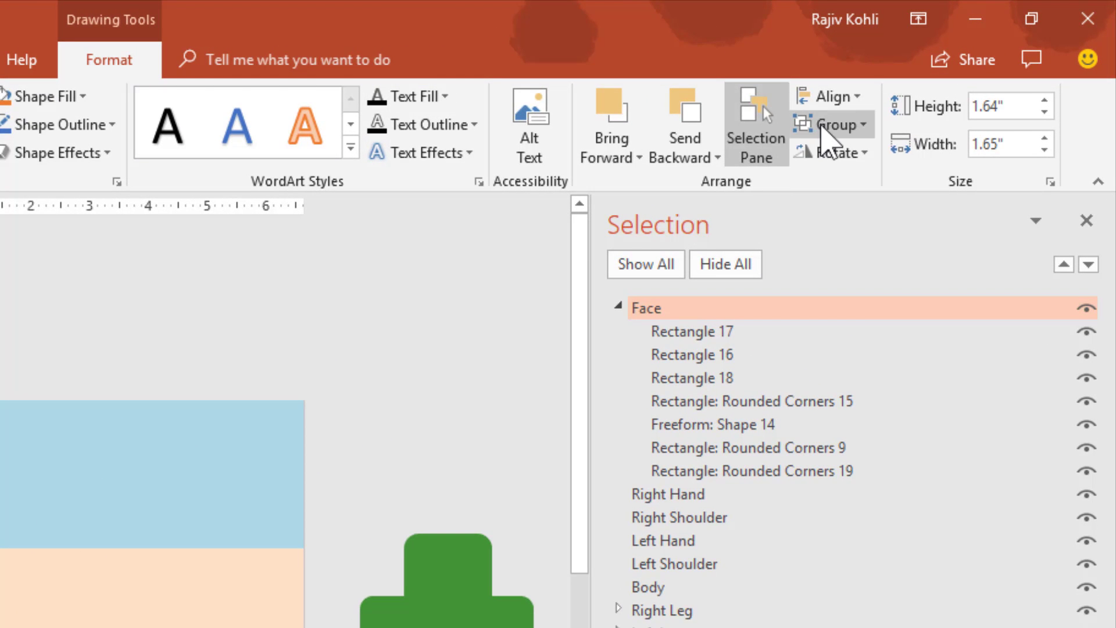
left_click(825, 126)
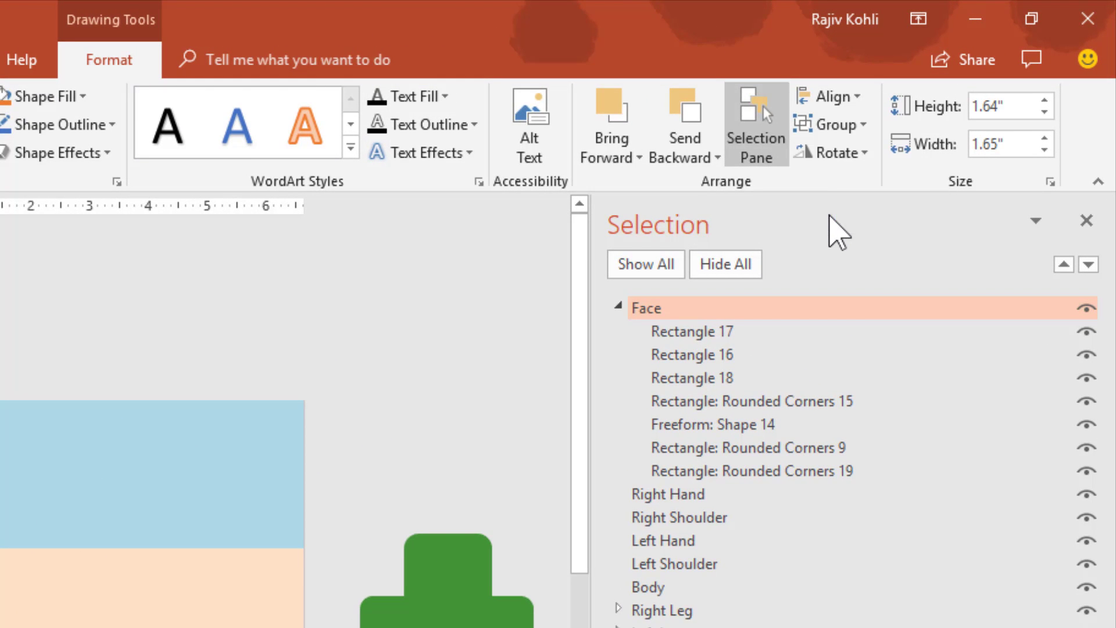
left_click(828, 215)
Separate the dark hair shape and the tan face base from the rest of the character's head
scroll(285, 418, "up", 3)
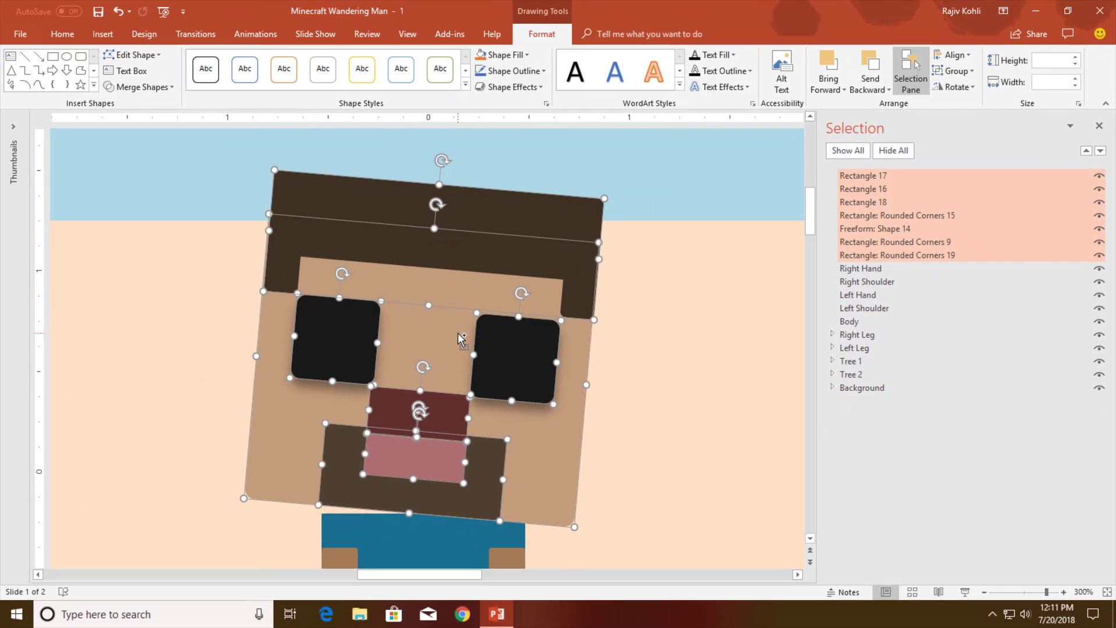
scroll(461, 337, "down", 3)
scroll(458, 333, "up", 5)
left_click(511, 187)
left_click(436, 204)
left_click_drag(436, 204, 660, 162)
left_click_drag(323, 246, 176, 204)
Pull the two eyes, nose, mouth and beard shapes apart from one another
left_click_drag(330, 343, 279, 261)
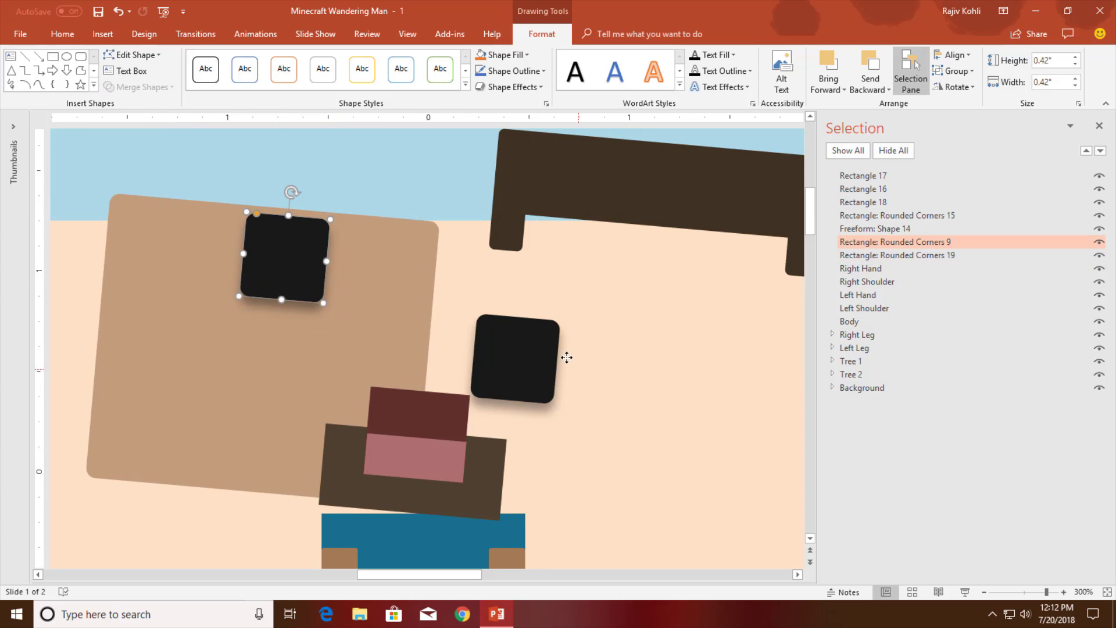
left_click(567, 356)
left_click_drag(528, 356, 584, 275)
left_click_drag(449, 425, 511, 321)
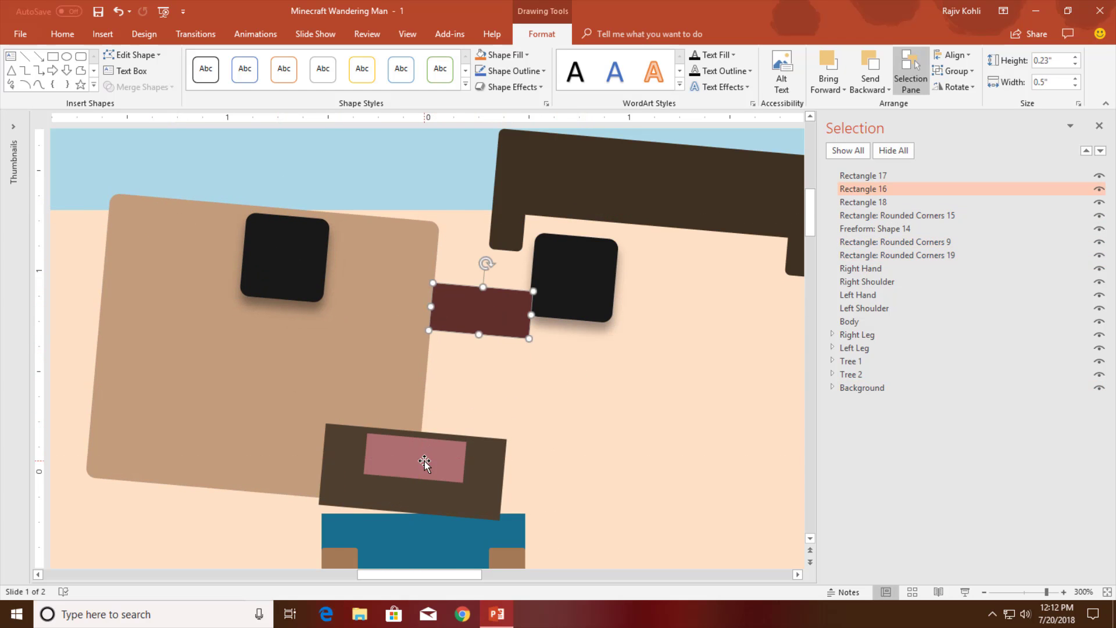
left_click_drag(424, 461, 316, 306)
left_click_drag(485, 429, 490, 361)
scroll(490, 361, "down", 10)
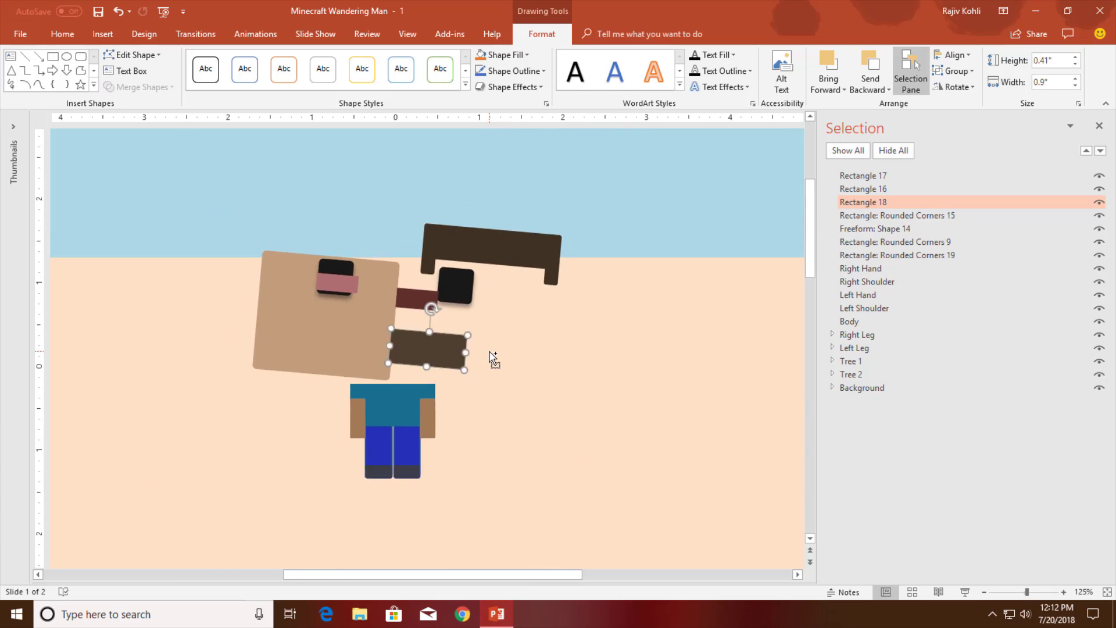
Ungroup the Tree 2 group and deselect its parts
left_click(647, 357)
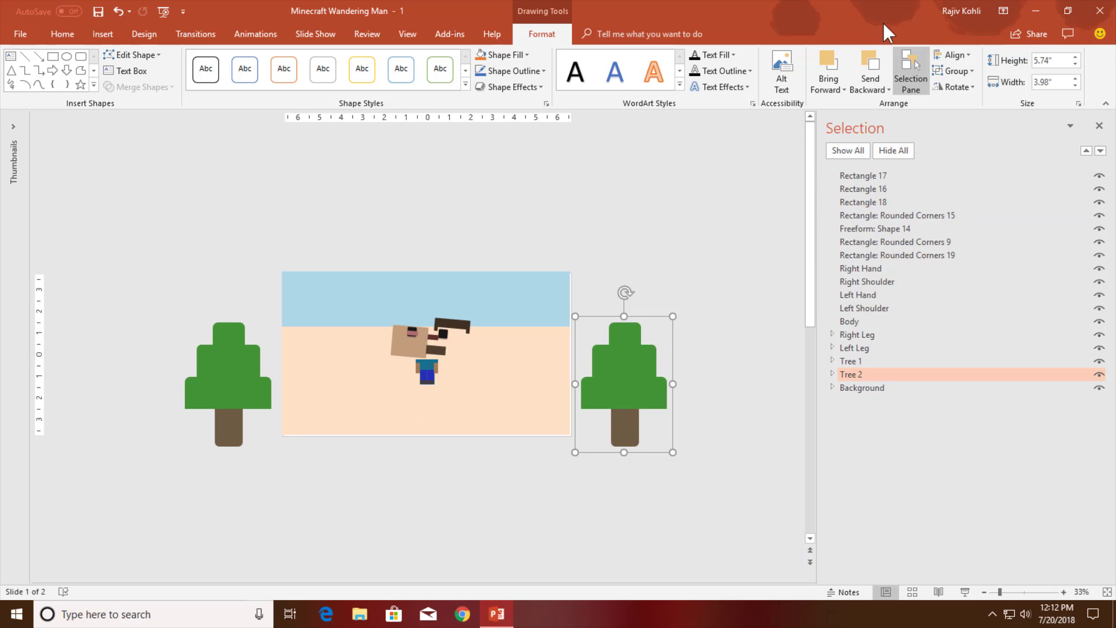
left_click(953, 71)
left_click(964, 133)
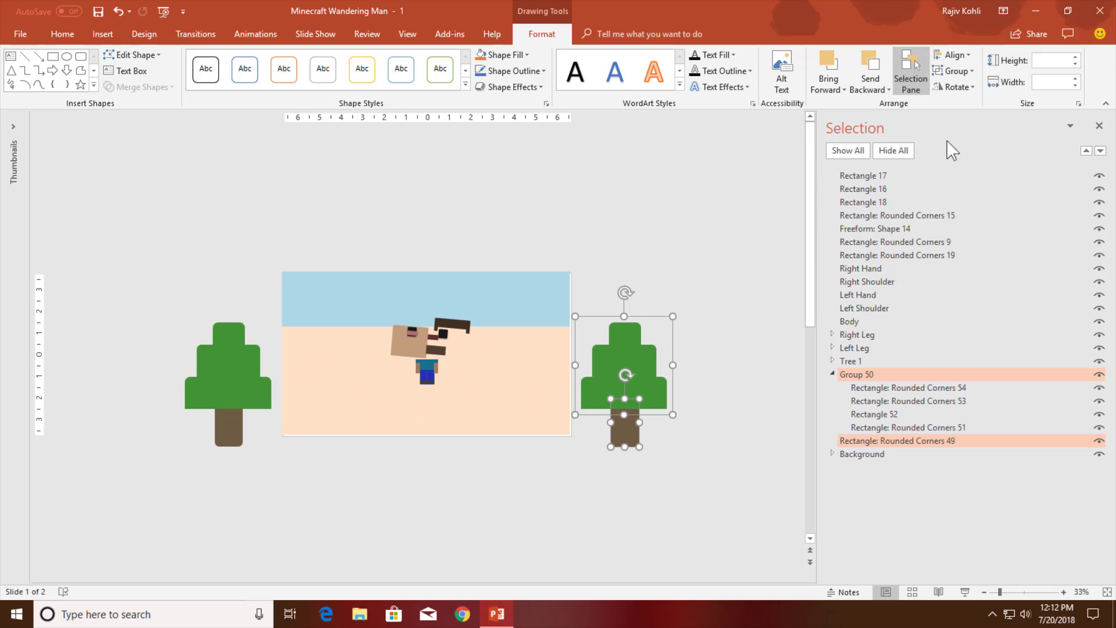
left_click(684, 269)
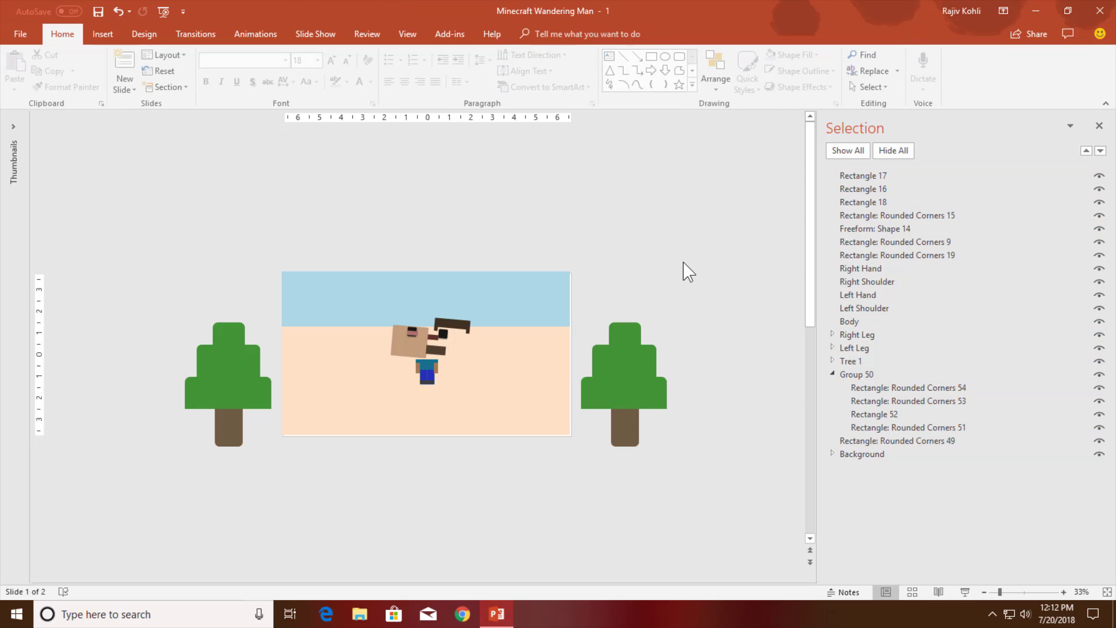
Undo the Tree 2 ungrouping, the face part moves and the Face ungrouping, then collapse Tree 2 and clear the selection
key("ctrl+z")
key("ctrl+z")
key("ctrl+z")
key("ctrl+z")
key("ctrl+z")
key("ctrl+z")
key("ctrl+z")
key("ctrl+z")
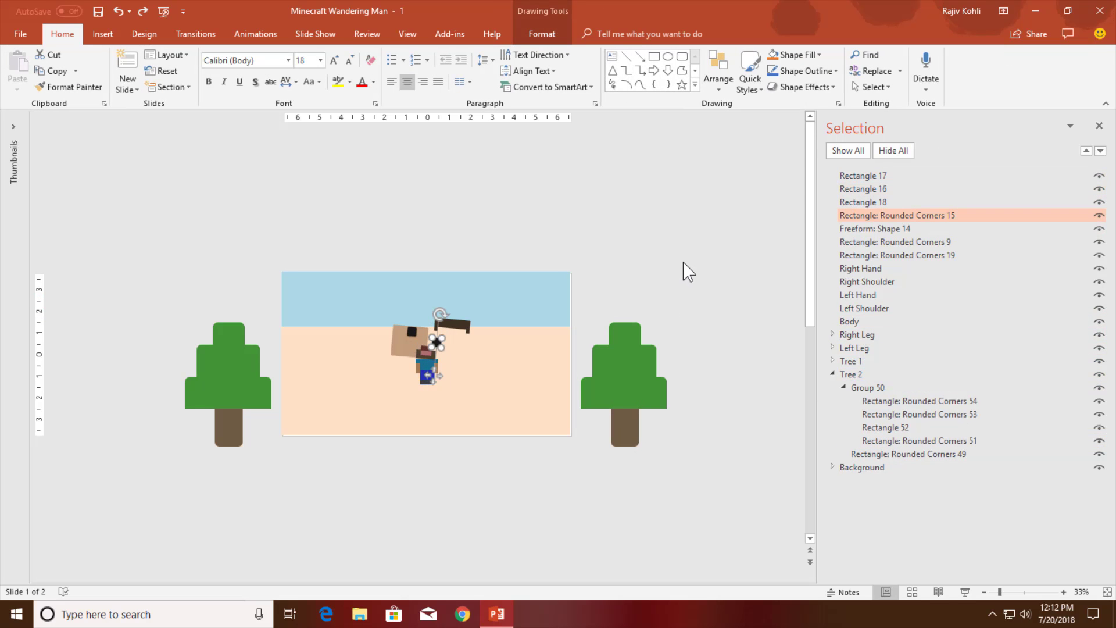
key("ctrl+z")
key("ctrl+z")
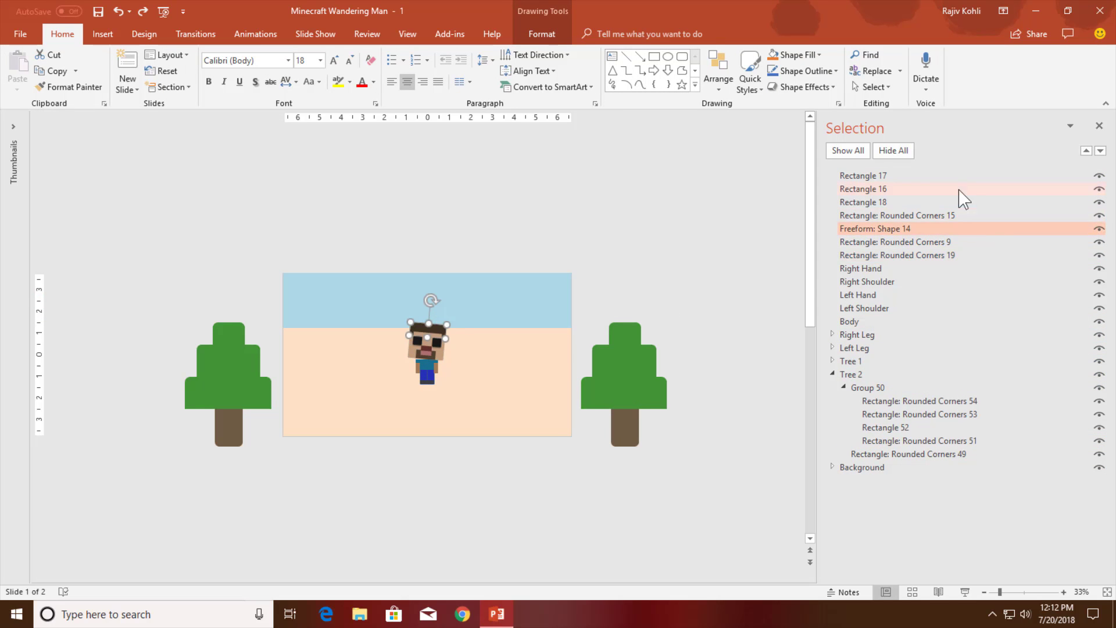
left_click(832, 174)
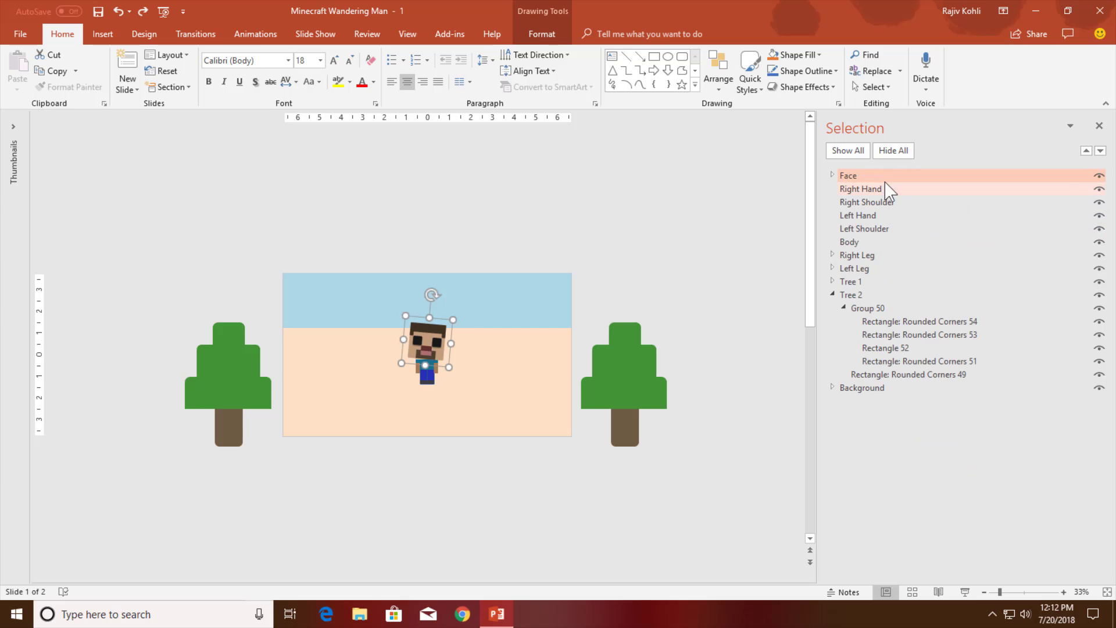
left_click(832, 295)
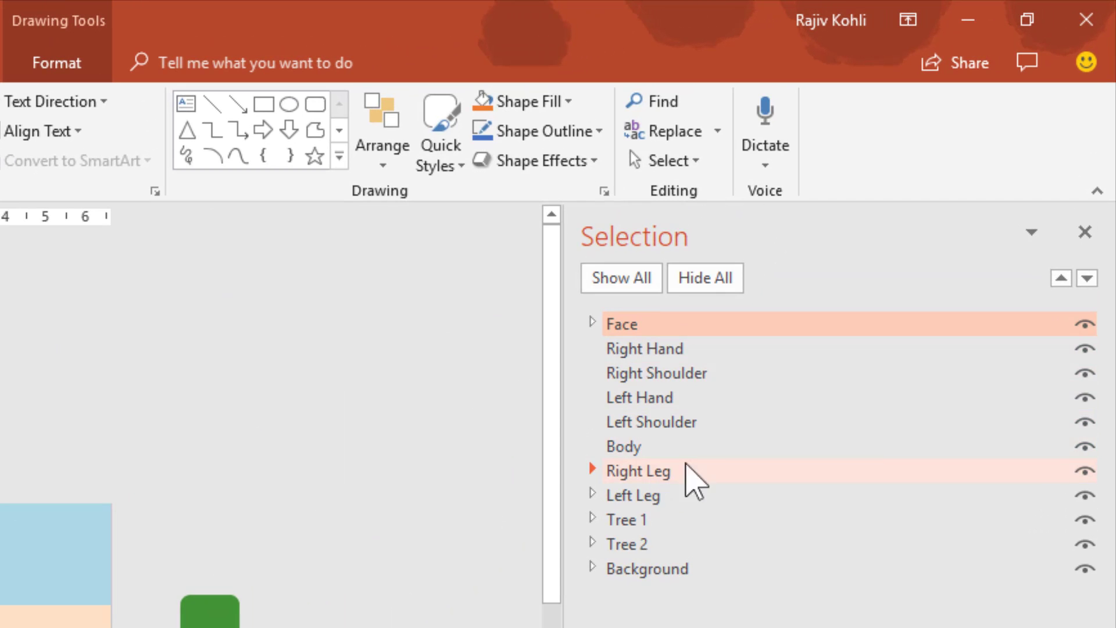
key("Escape")
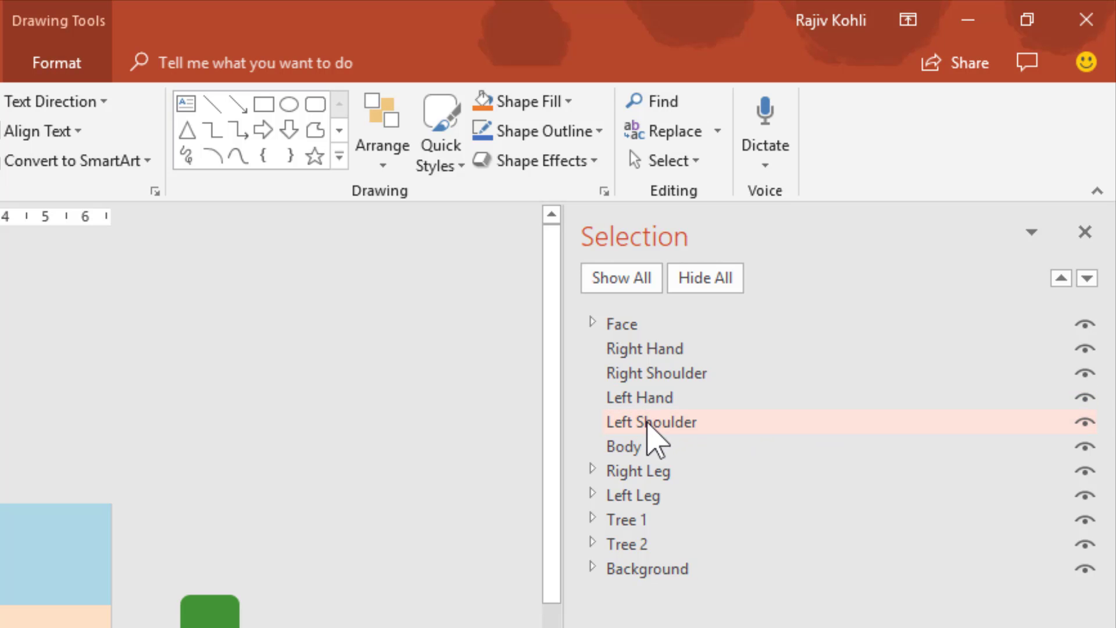
Move Left Shoulder above Face in the stacking order and look at the Bring Forward and Send Backward options
left_click_drag(648, 423, 655, 336)
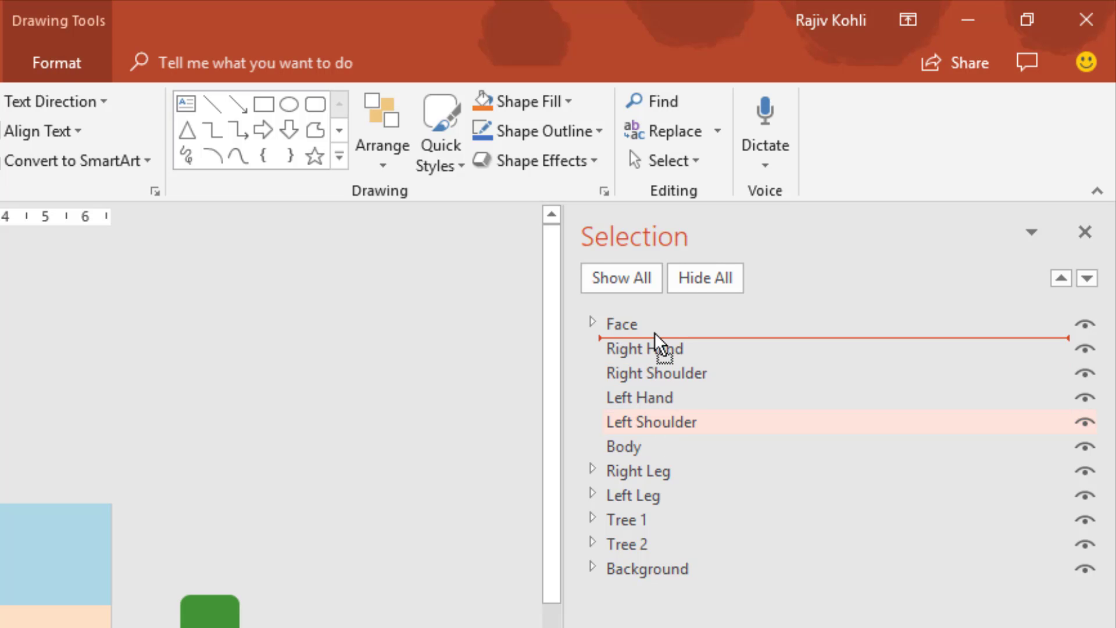
left_click_drag(655, 336, 661, 321)
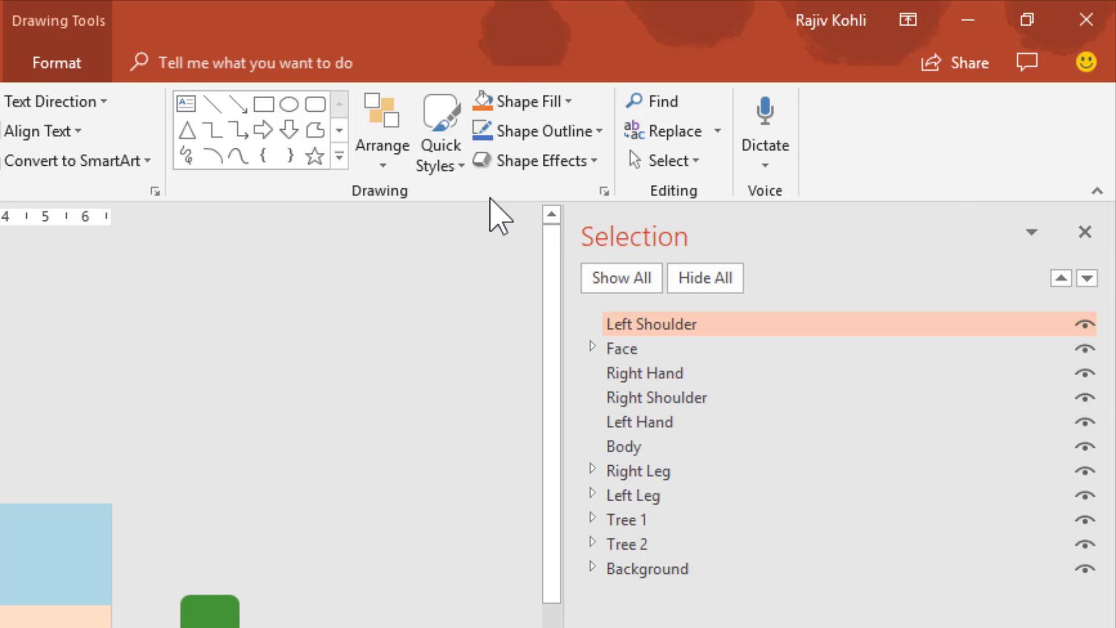
left_click(50, 64)
left_click(590, 168)
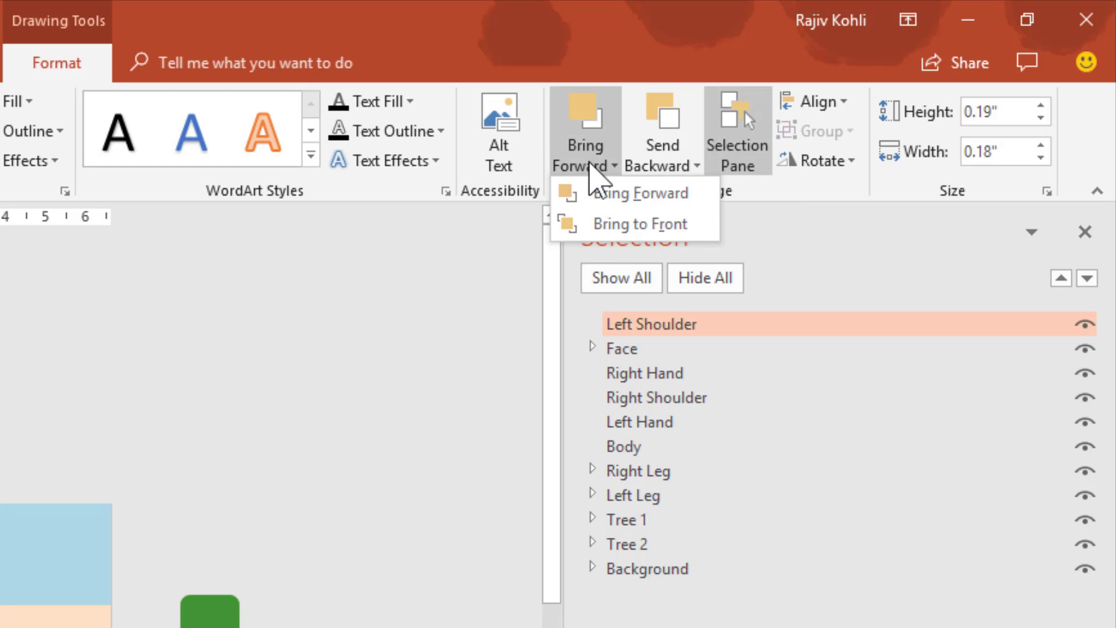
left_click(679, 174)
left_click(678, 177)
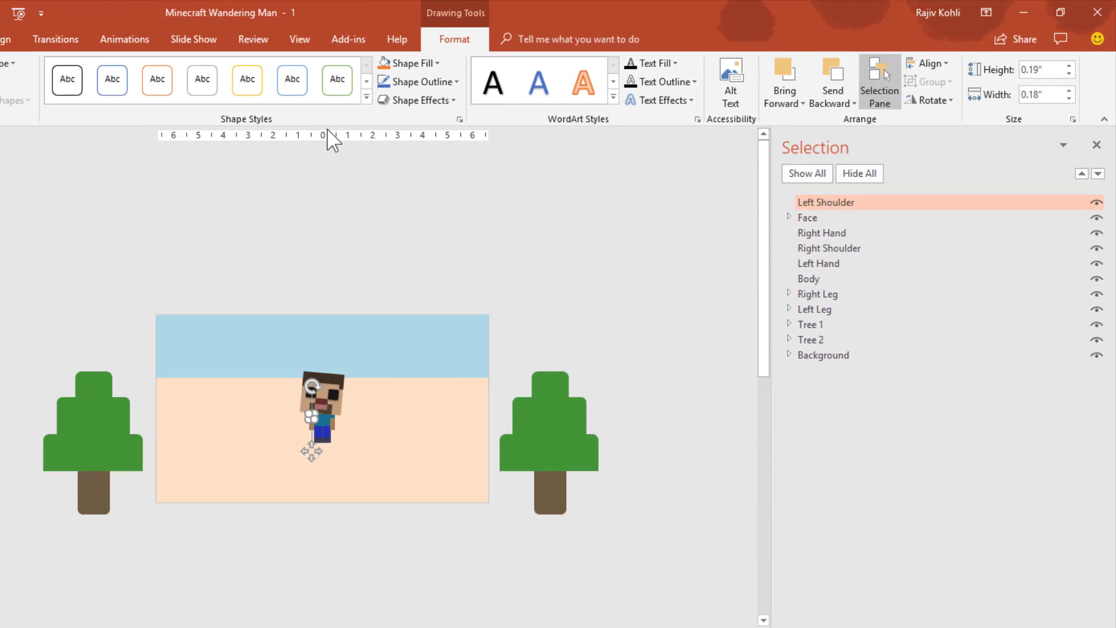
Return Left Shoulder to its place between Left Hand and Body in the stacking order
key("ctrl+bracketleft")
key("ctrl+bracketleft")
key("ctrl+bracketleft")
key("ctrl+bracketleft")
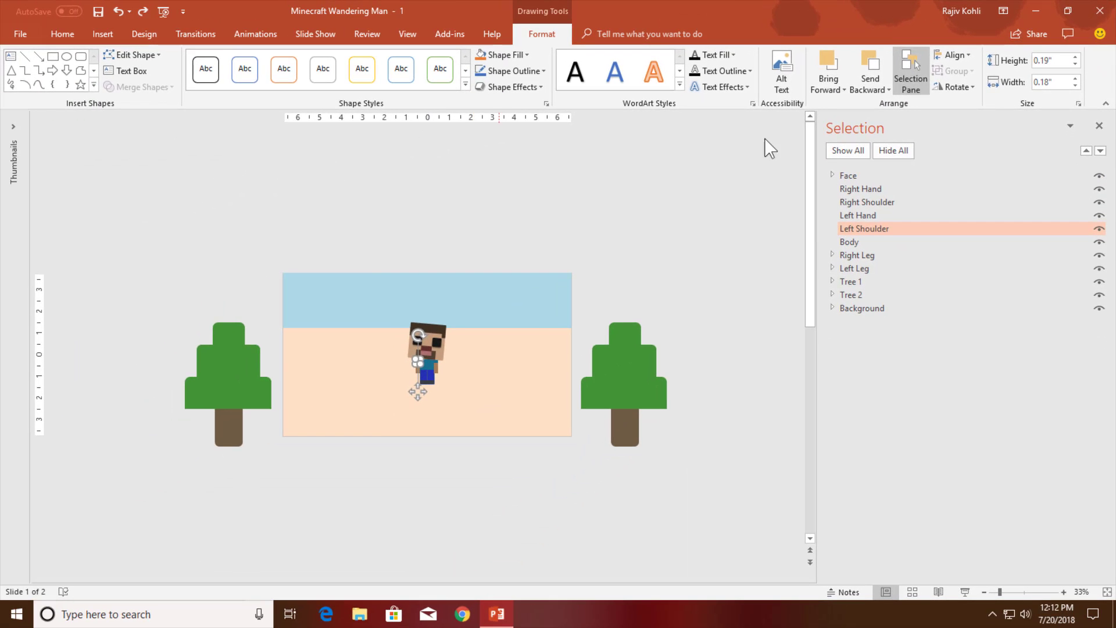
Switch from the Selection Pane to the Animation Pane, delete every animation from Face through Tree 2, and close the pane
left_click(1099, 126)
left_click(255, 34)
left_click(817, 57)
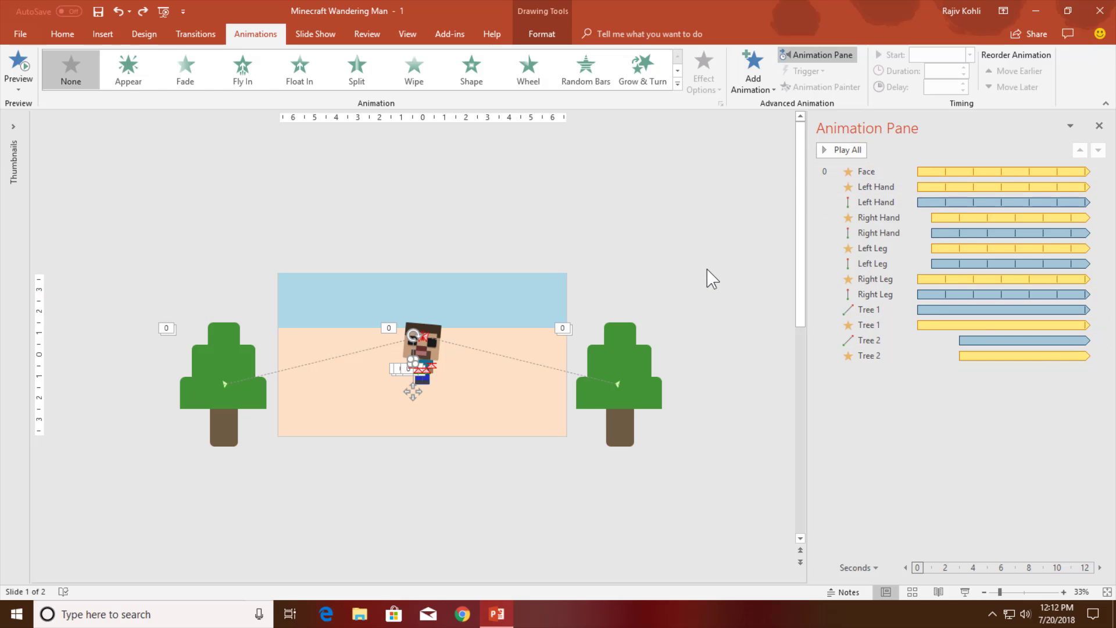
left_click(867, 174)
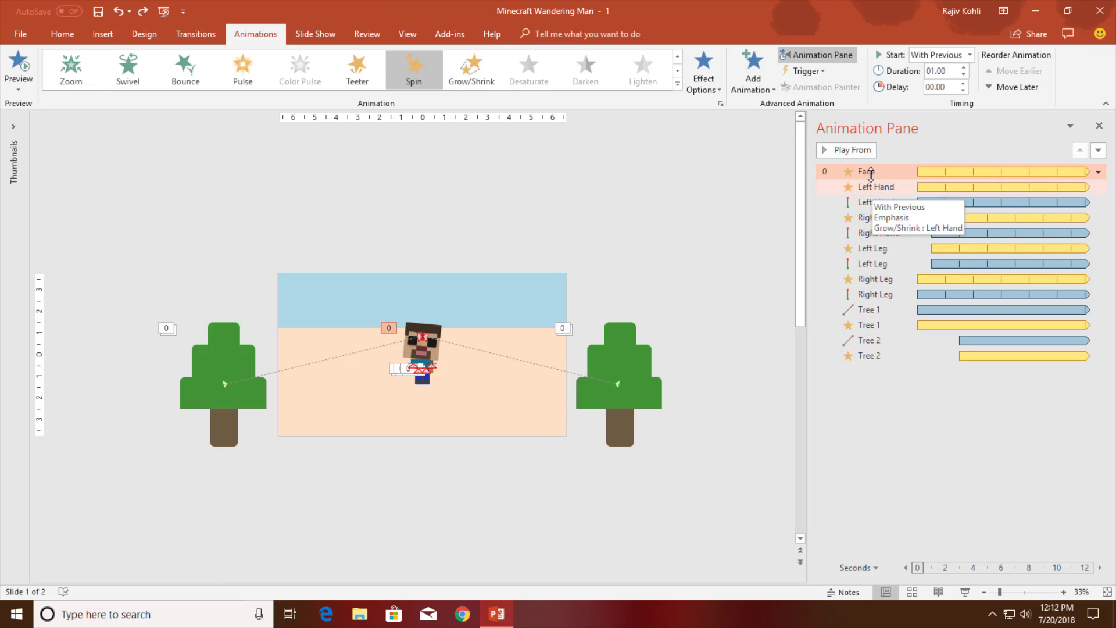
left_click(867, 356, "shift")
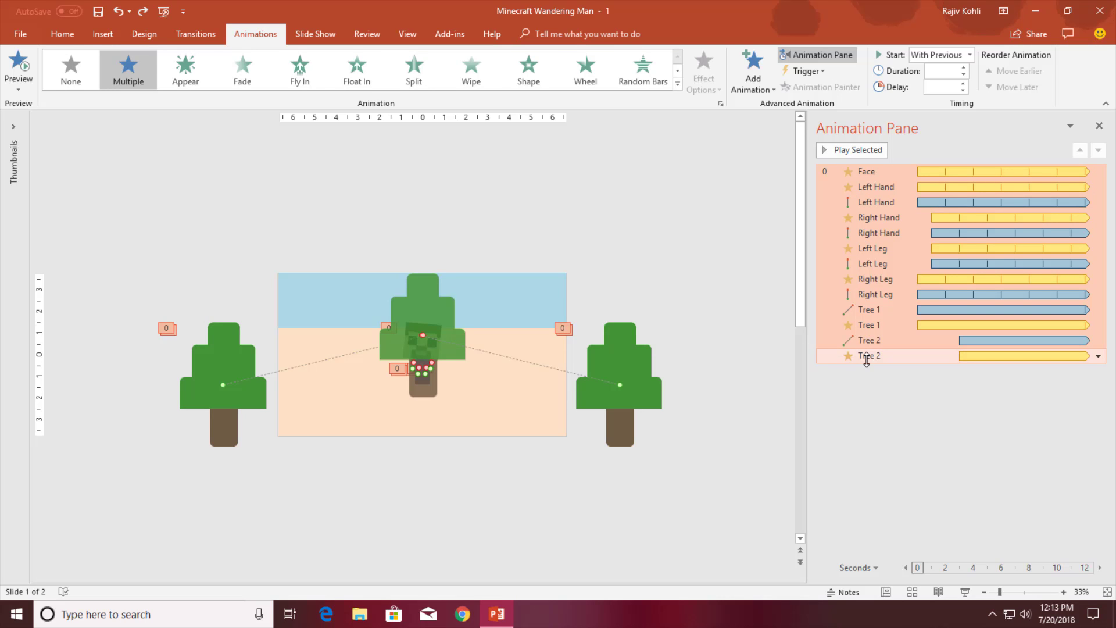
key("Delete")
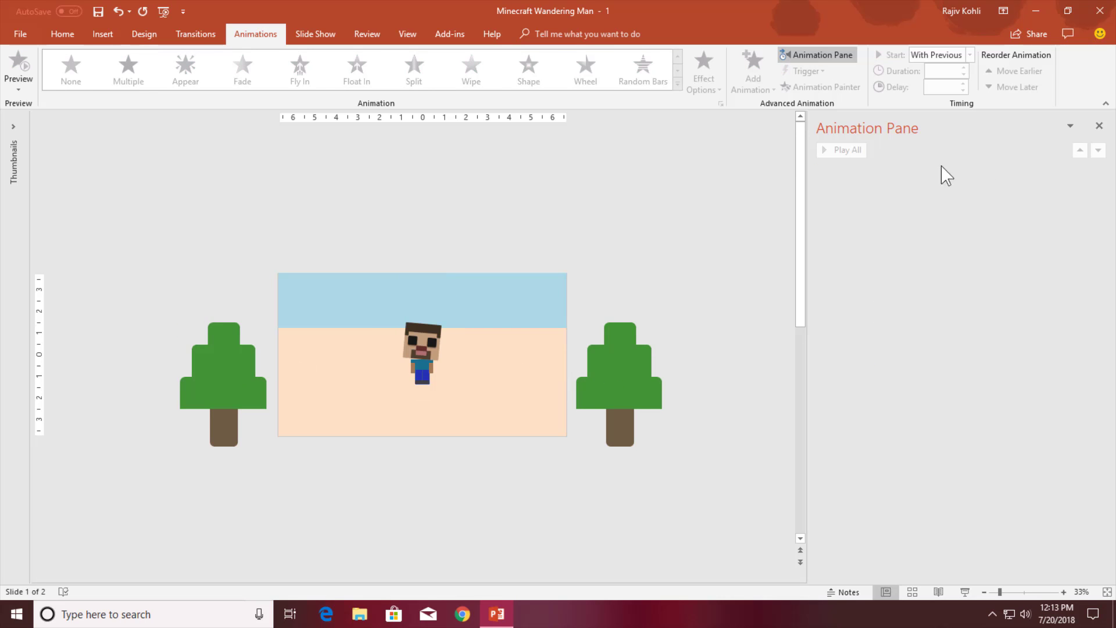
left_click(1098, 126)
Select the Face group, check its rotation in the Format Shape size settings, and close them
scroll(579, 287, "up", 5, "ctrl")
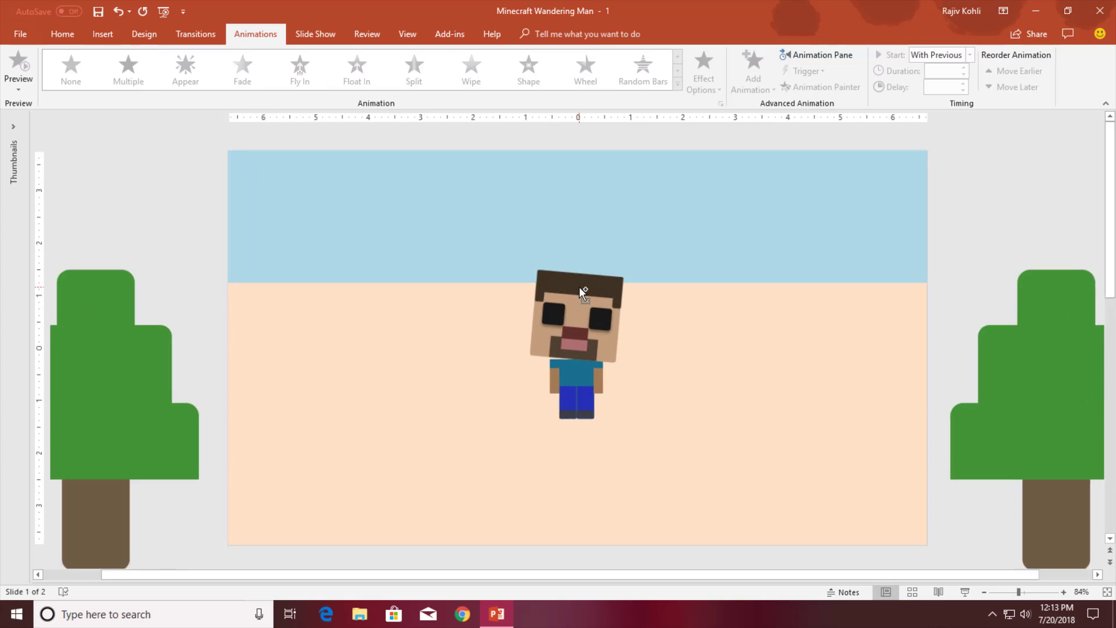
left_click(579, 287)
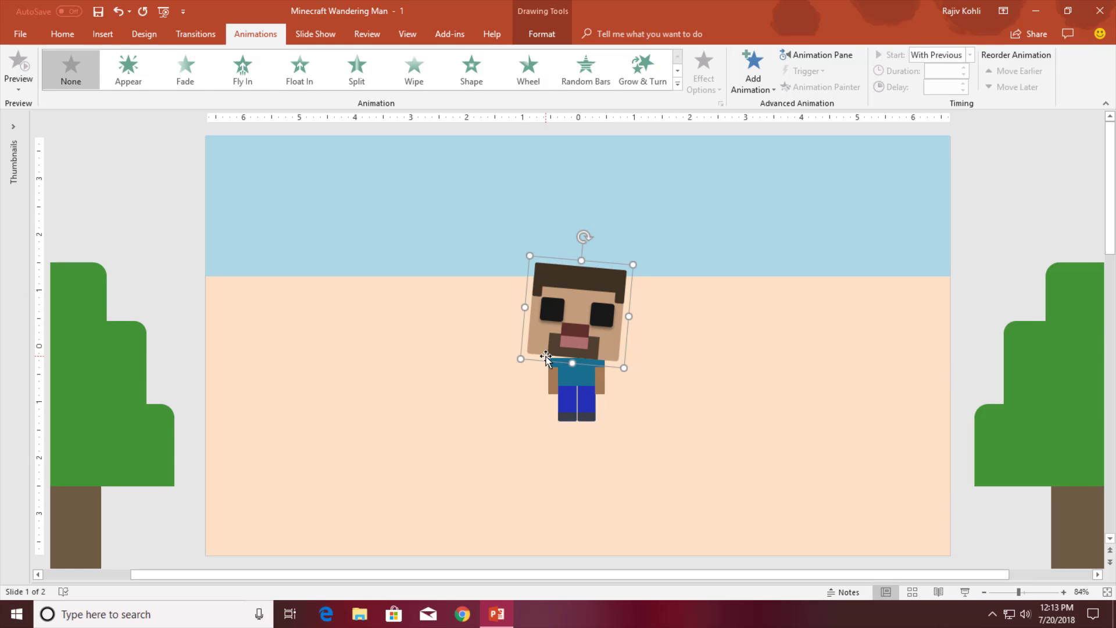
right_click(605, 276)
left_click(576, 279)
right_click(575, 279)
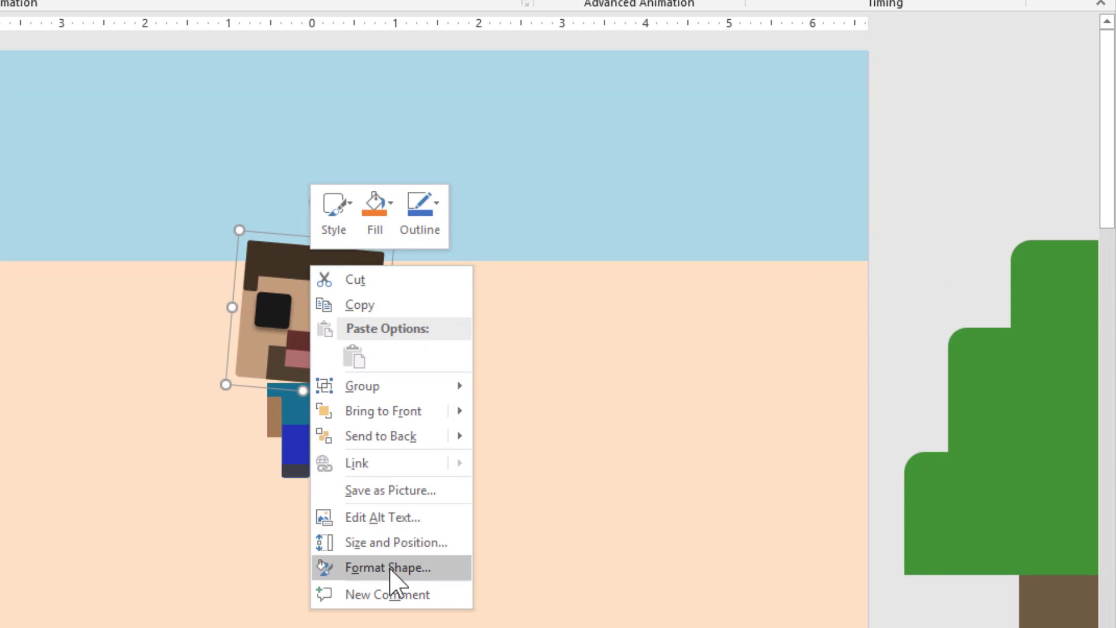
left_click(400, 568)
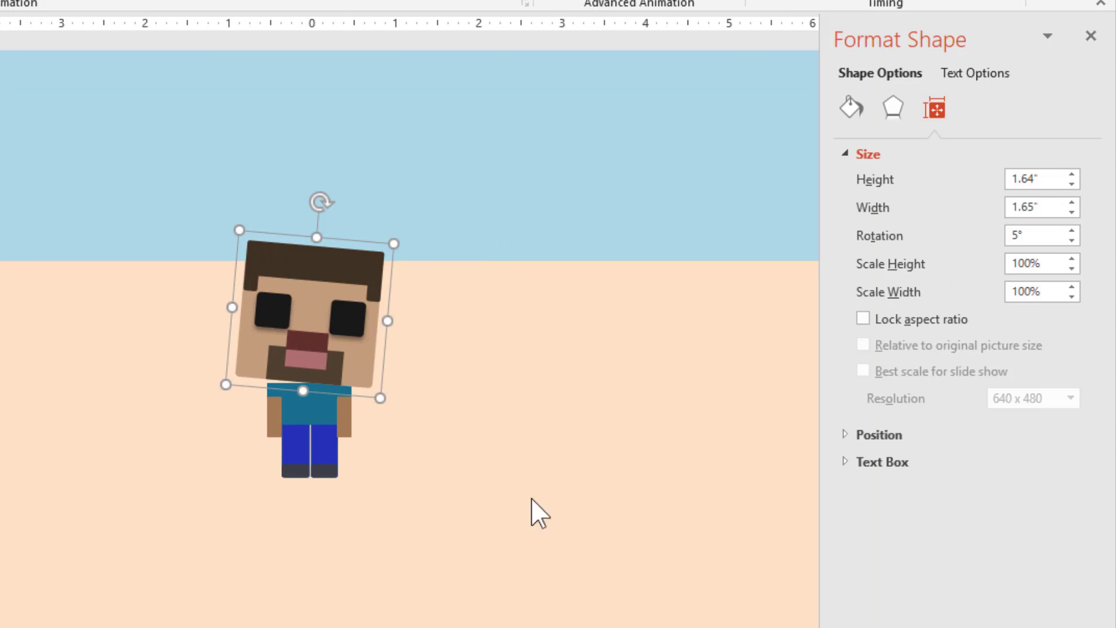
left_click(943, 119)
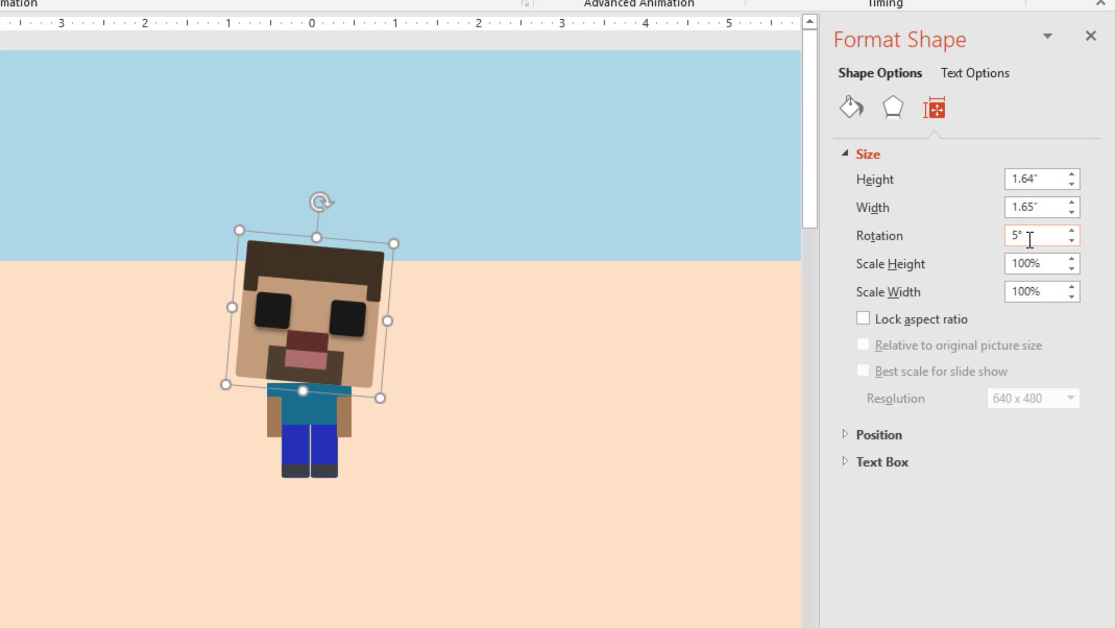
left_click(1090, 36)
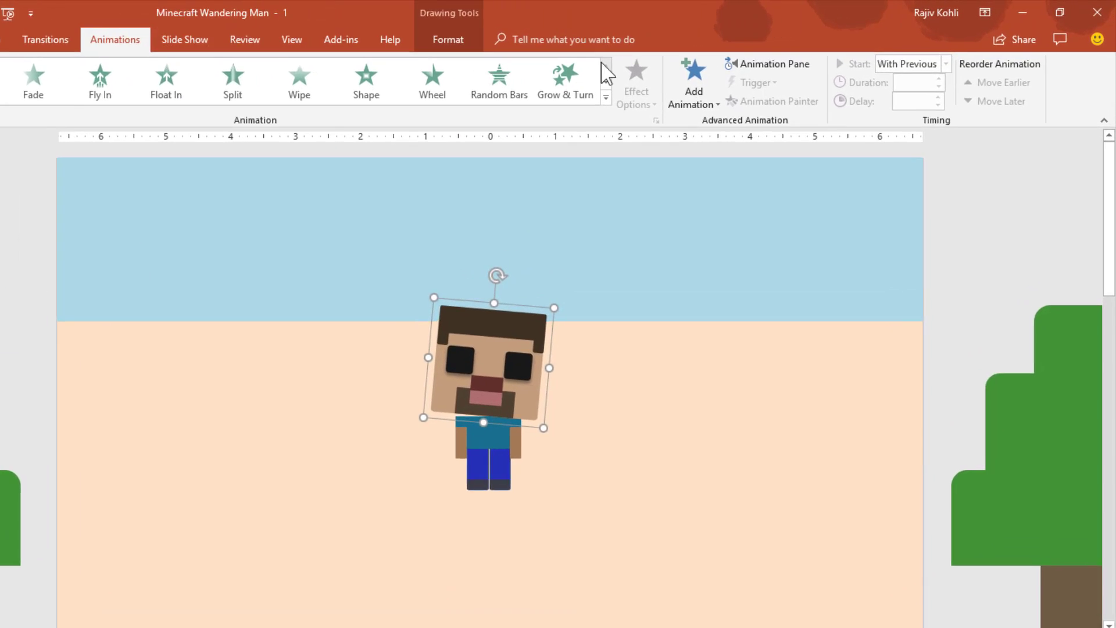
Add a Spin emphasis animation to the Face group, starting With Previous with a 1-second duration, and show the Animation Pane
left_click(715, 76)
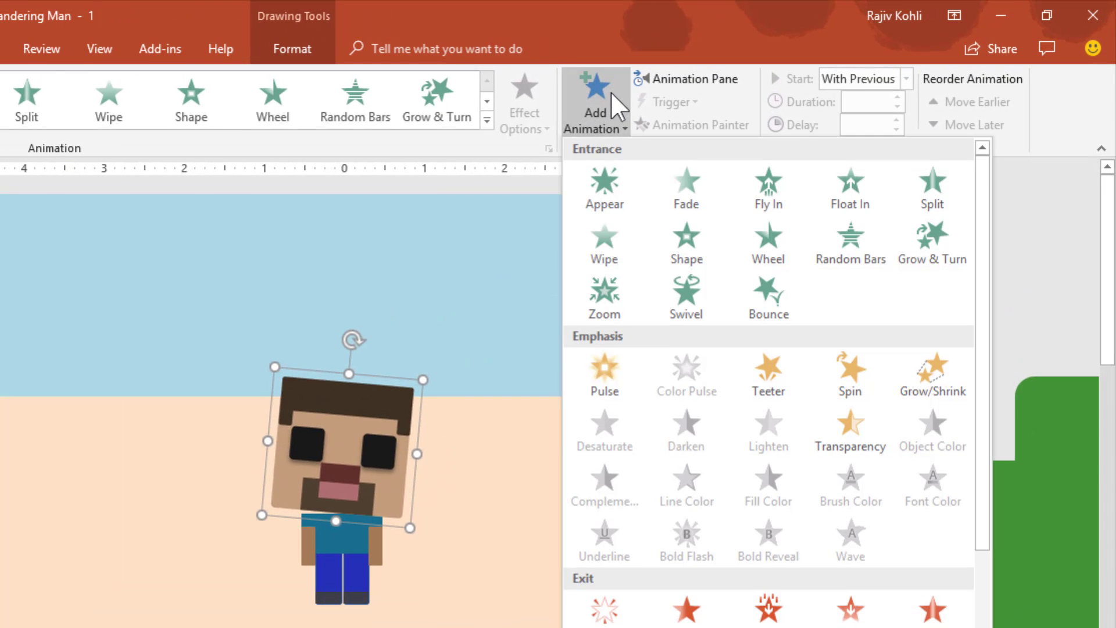
left_click(851, 379)
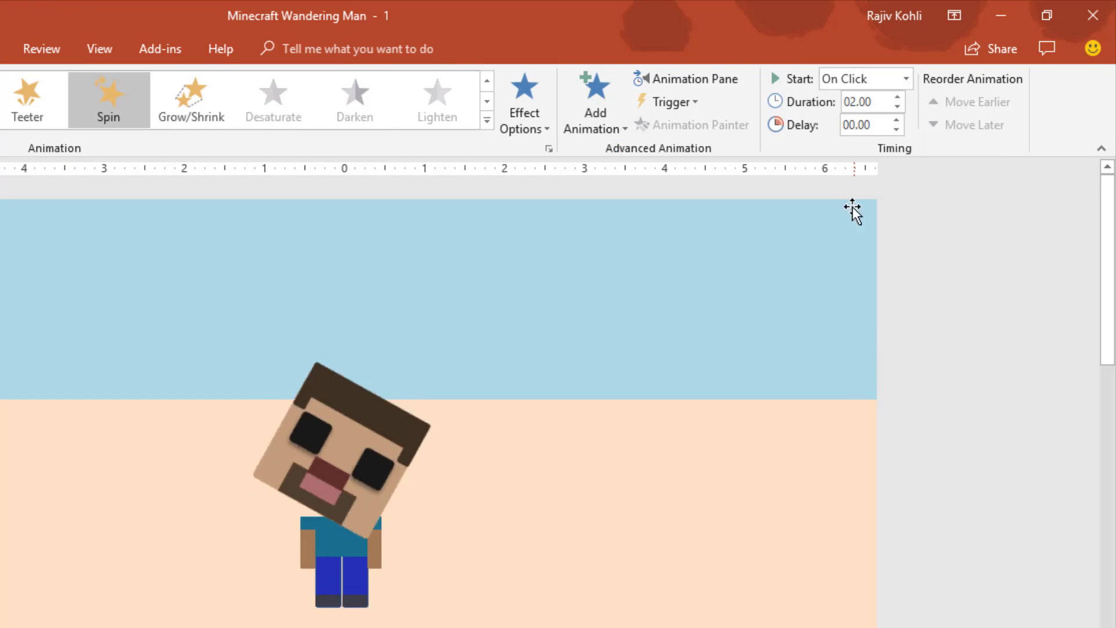
left_click(861, 80)
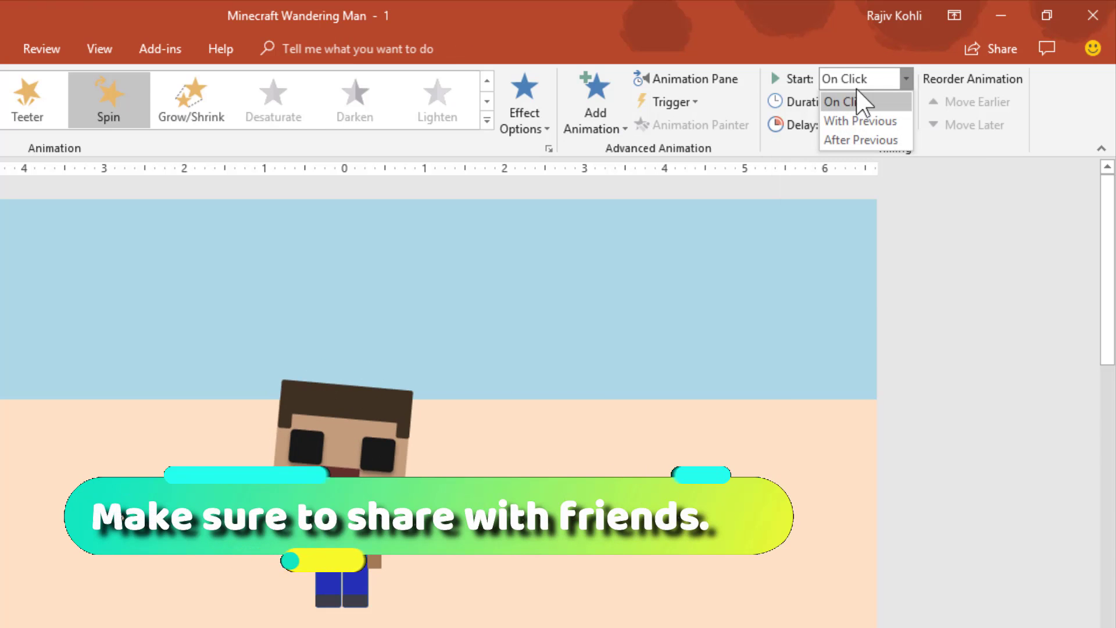
left_click(852, 122)
left_click(689, 77)
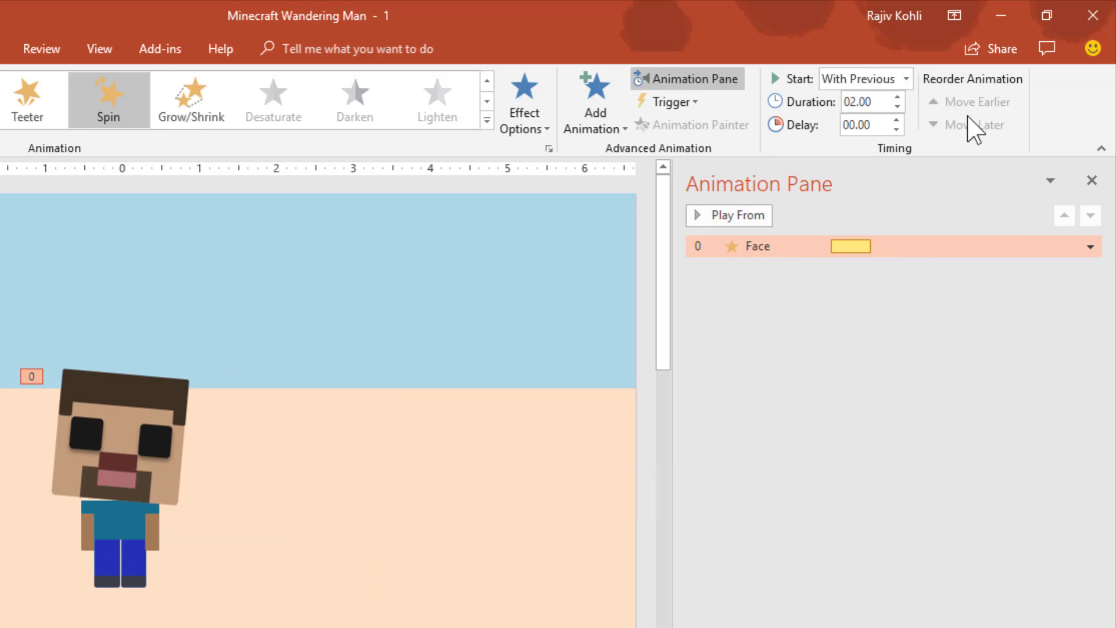
type("1")
key("Return")
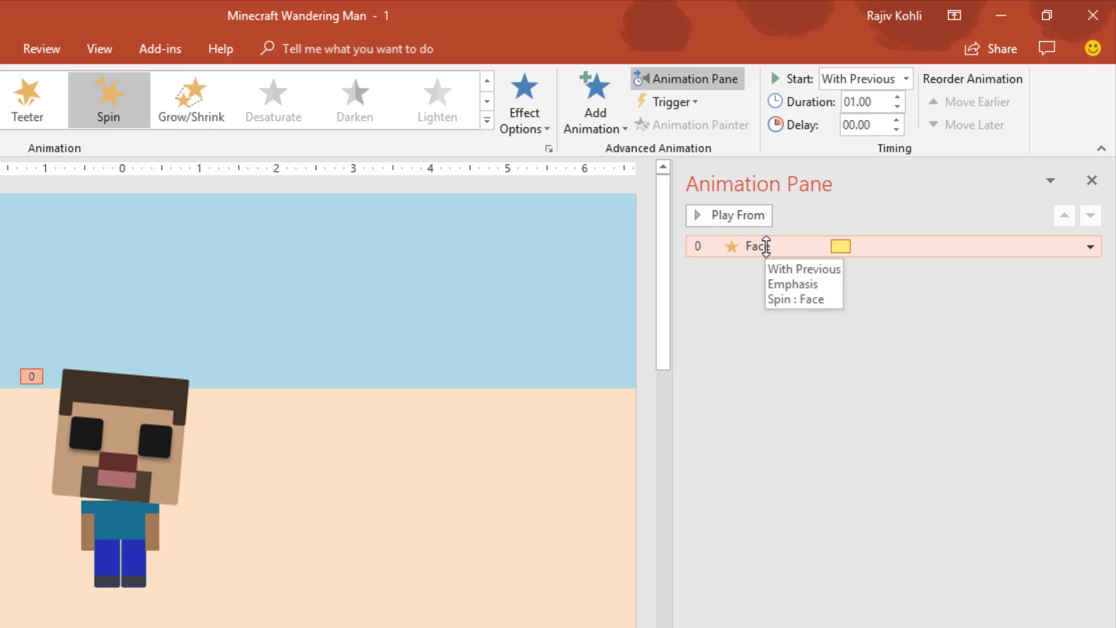
Set the Face animation's spin amount to a custom 10° Counterclockwise in its effect options
key("shift+F10")
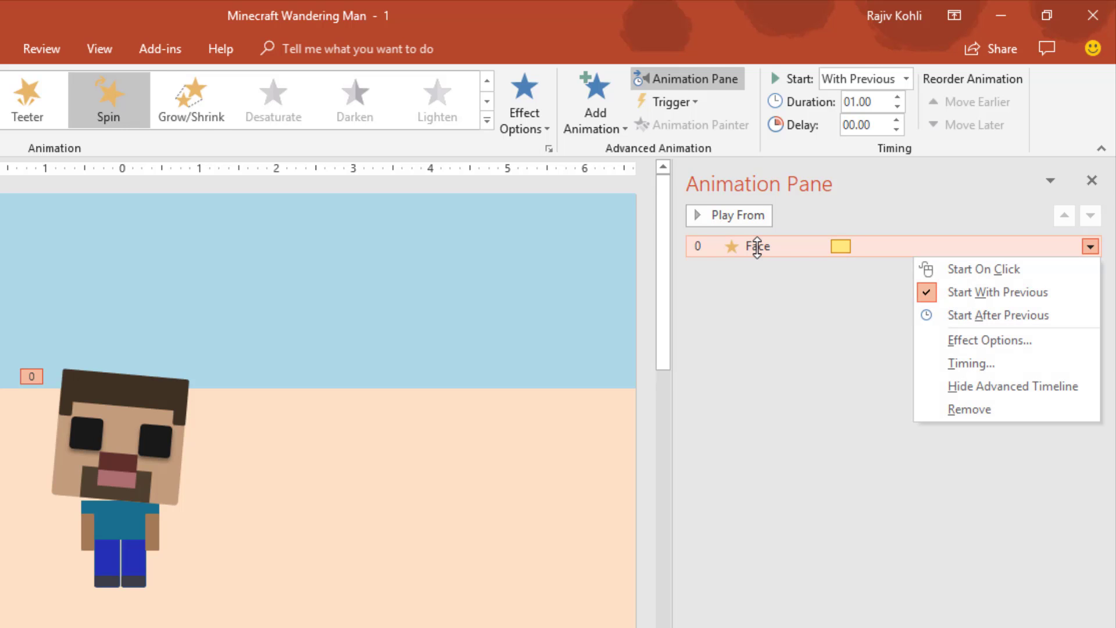
left_click(1001, 340)
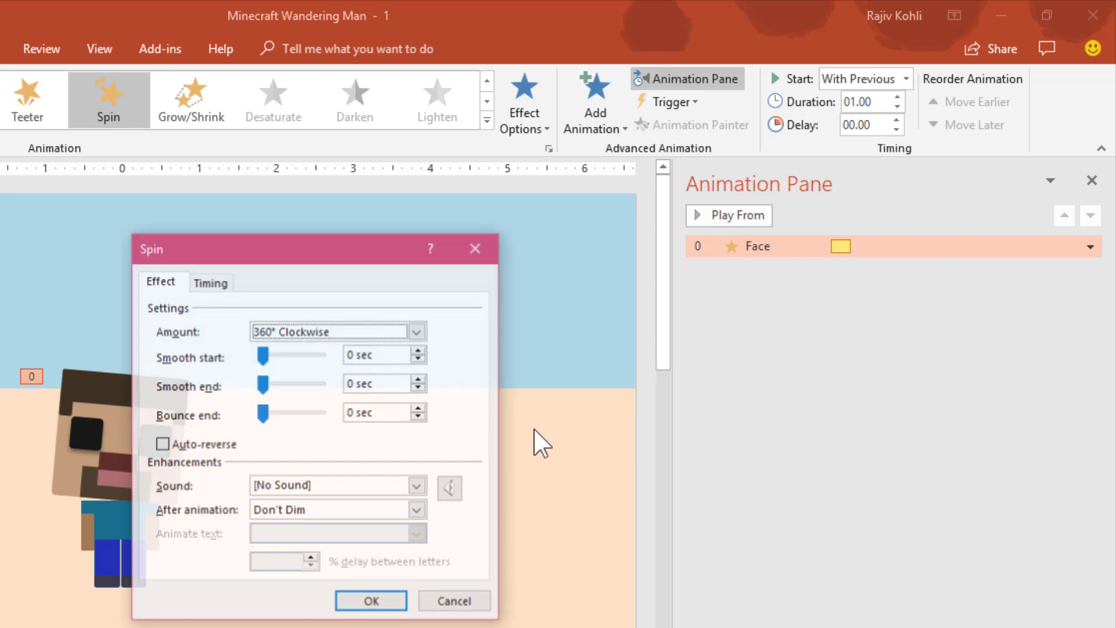
left_click_drag(313, 251, 480, 249)
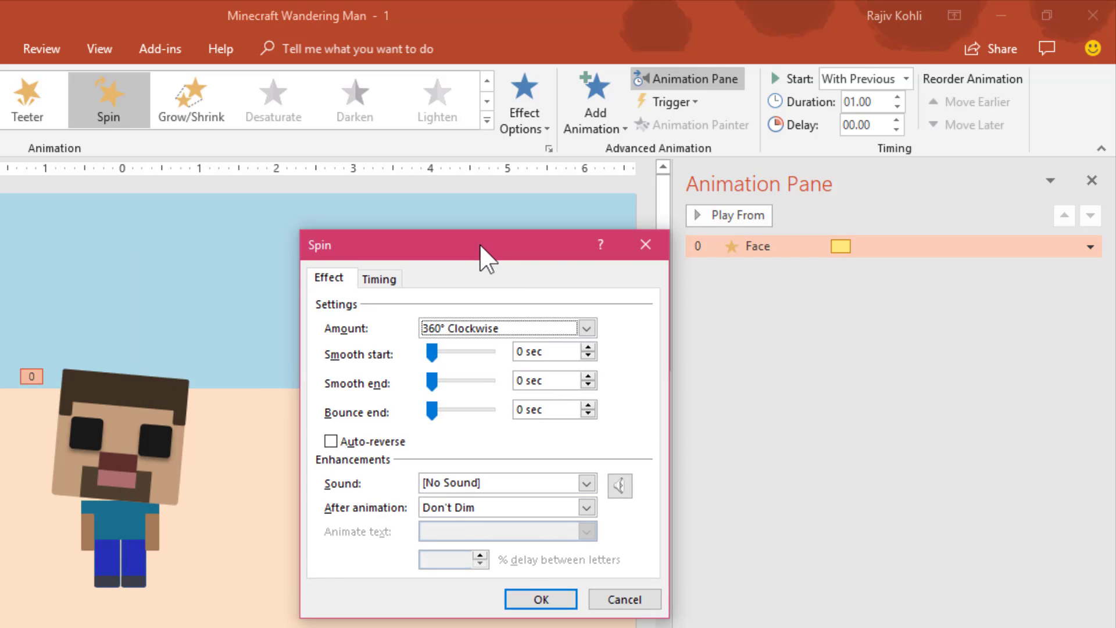
left_click(481, 328)
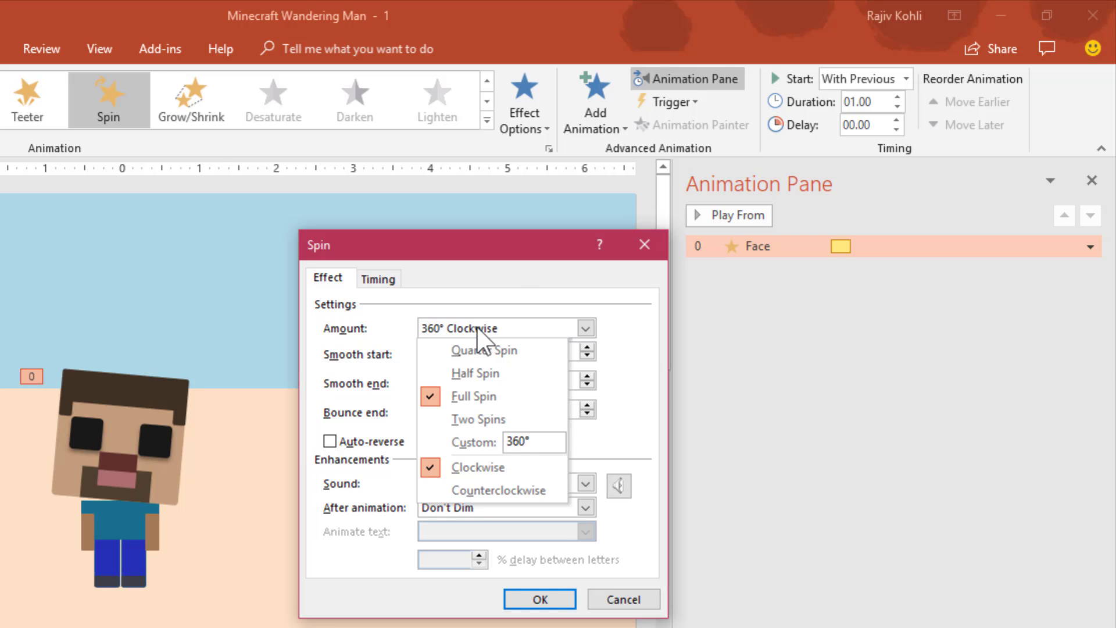
left_click(546, 442)
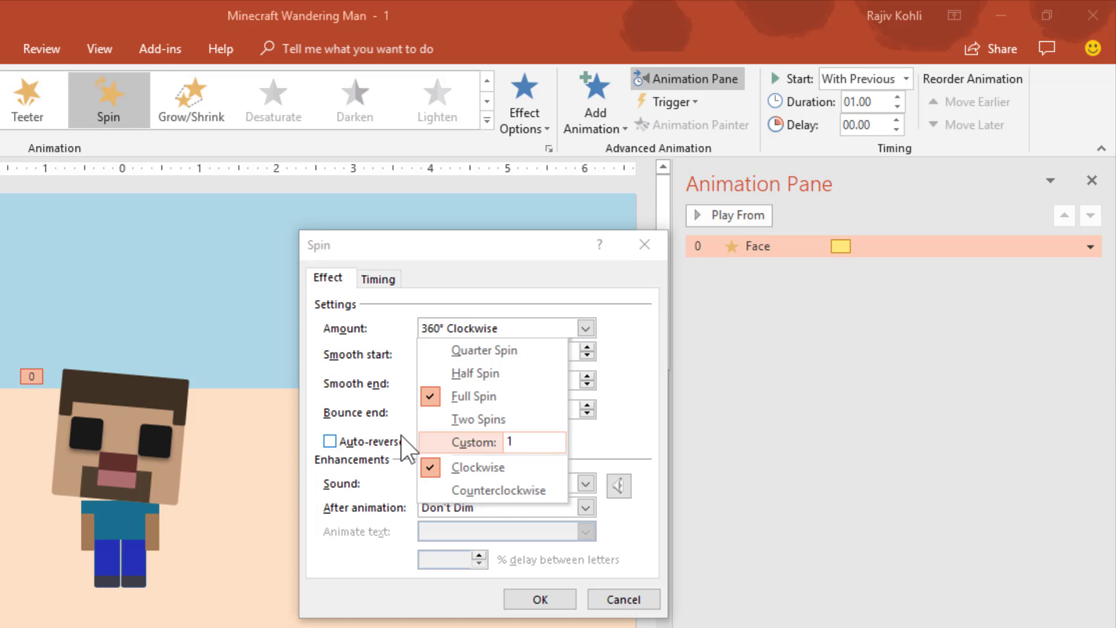
key("Return")
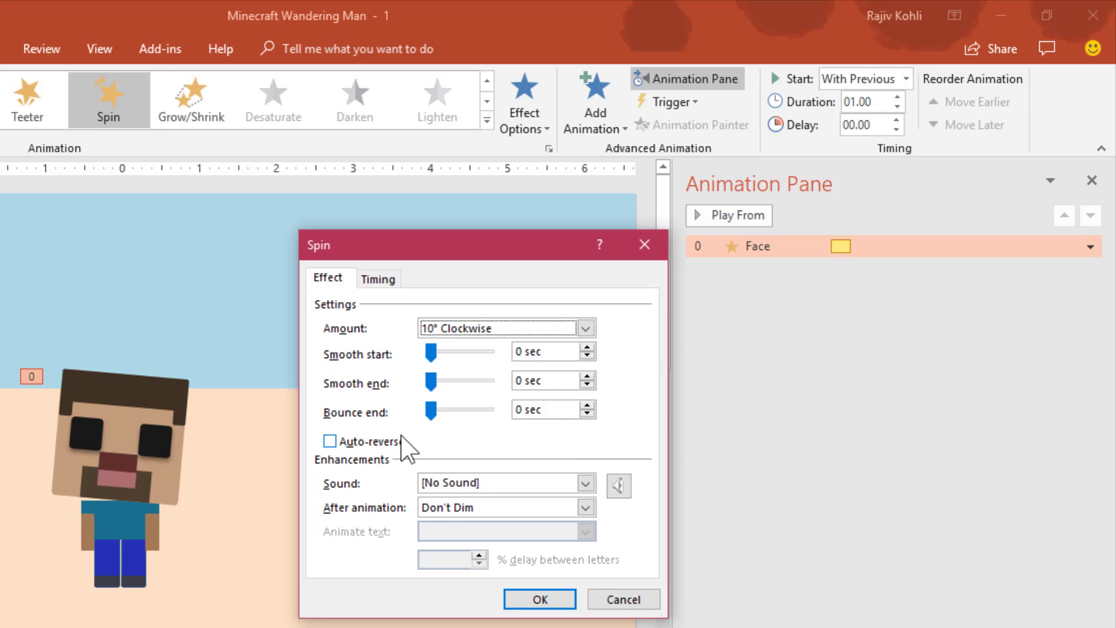
left_click(470, 327)
left_click(481, 491)
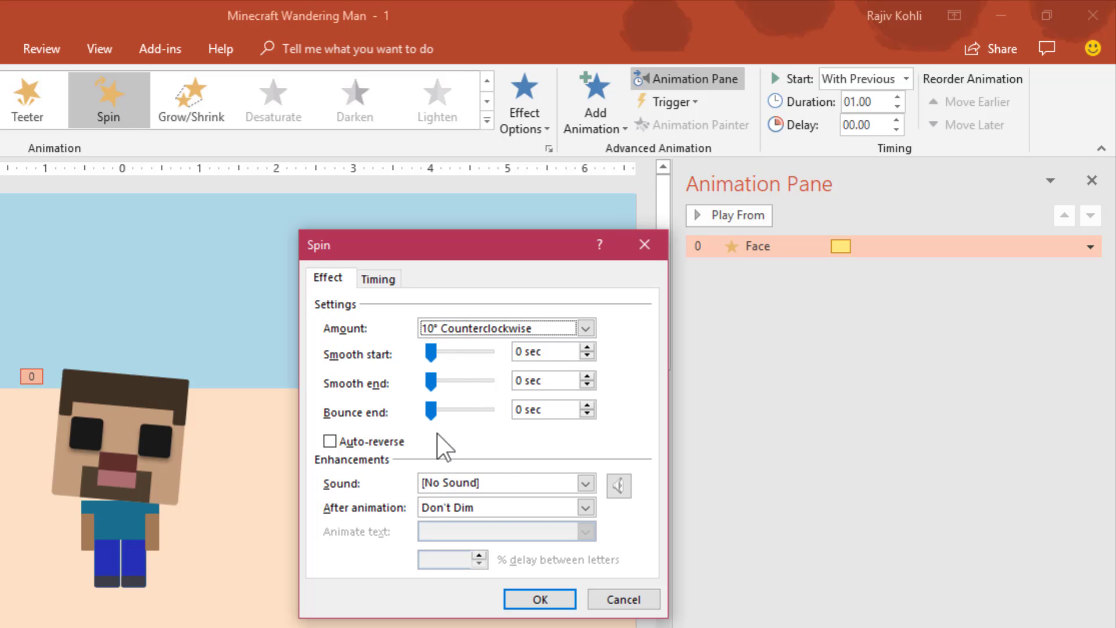
Make the Face spin auto-reverse and repeat Until End of Slide, and apply the effect settings
left_click(367, 443)
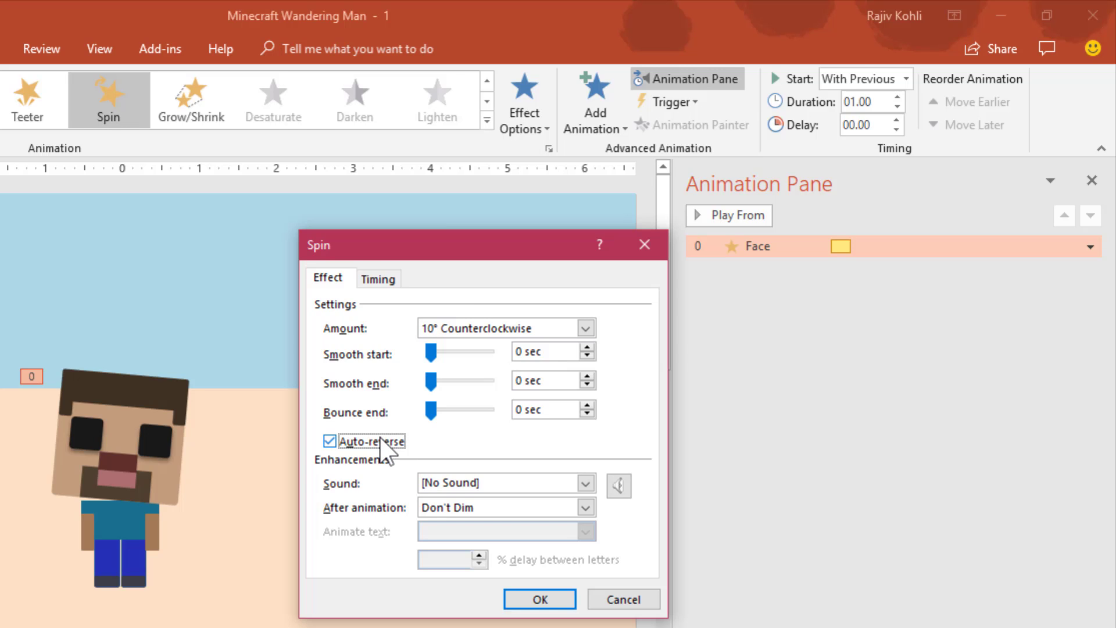
left_click(378, 281)
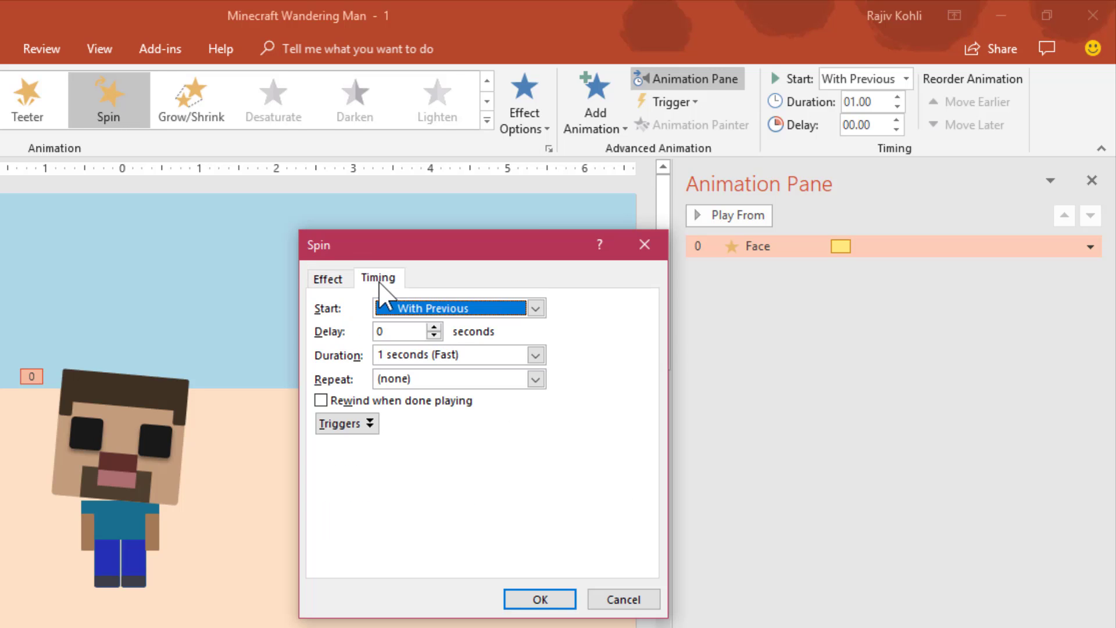
left_click(535, 379)
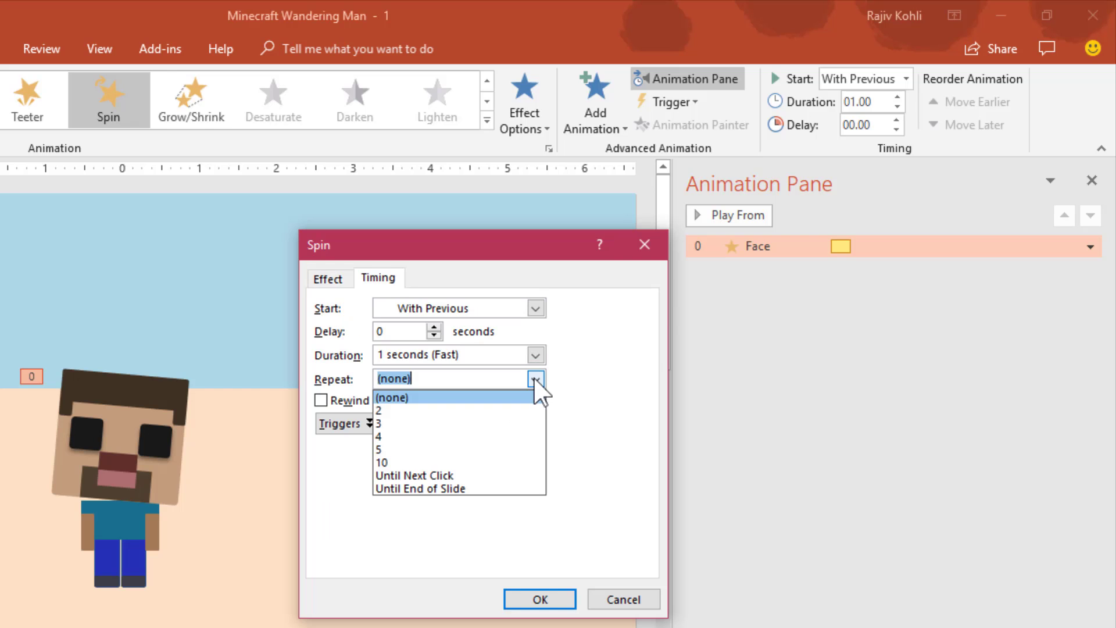
left_click(464, 491)
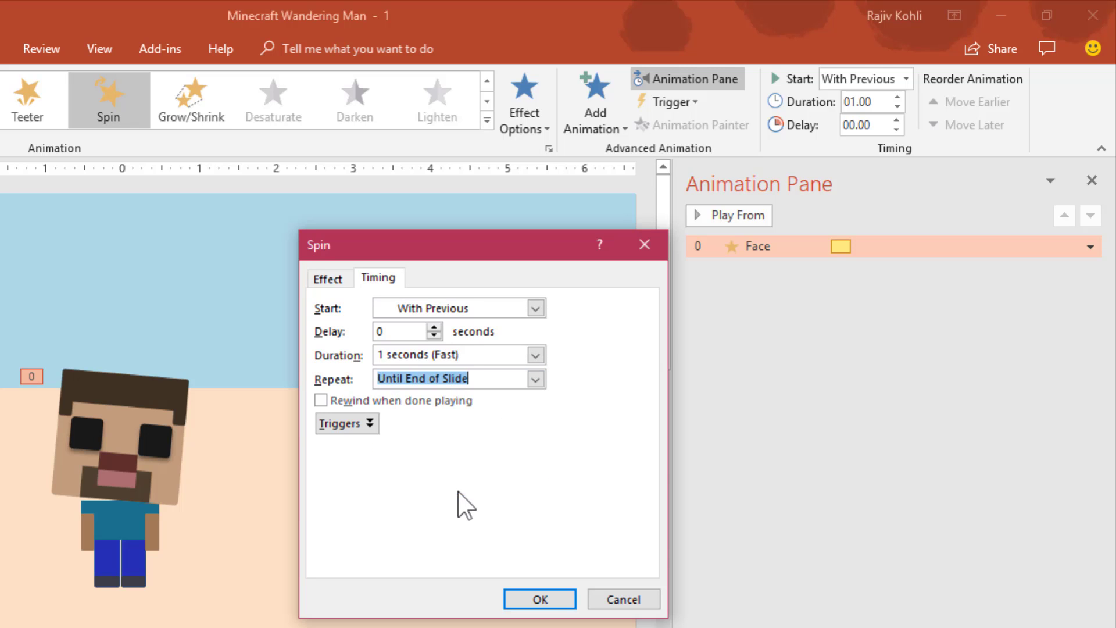
left_click(540, 600)
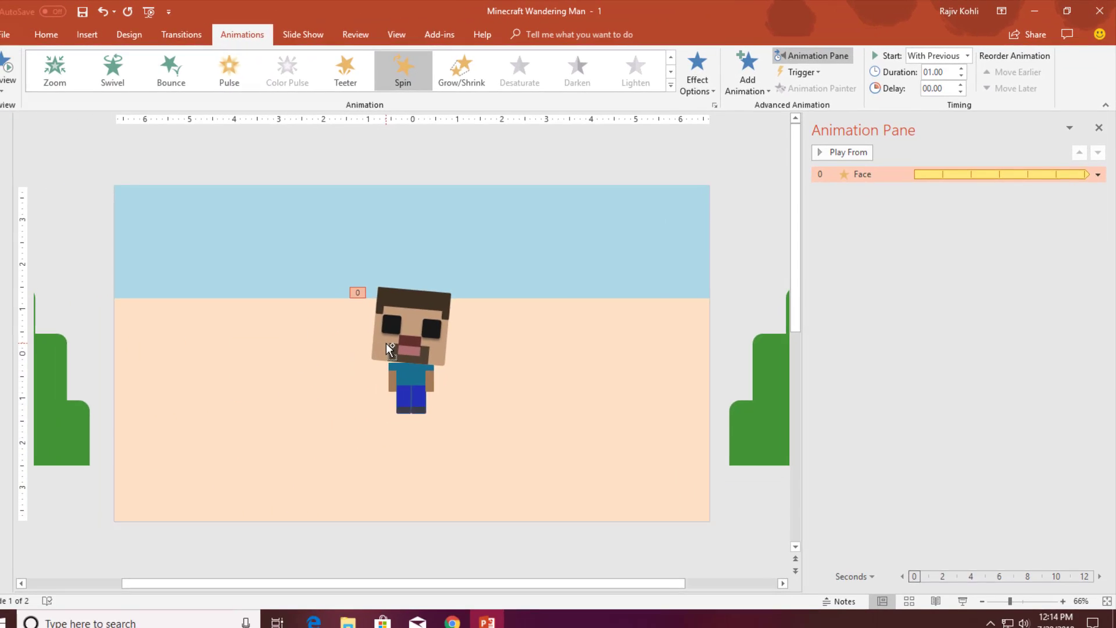
Select the character's Left Hand and add a Grow/Shrink emphasis animation to it
scroll(398, 337, "up", 10)
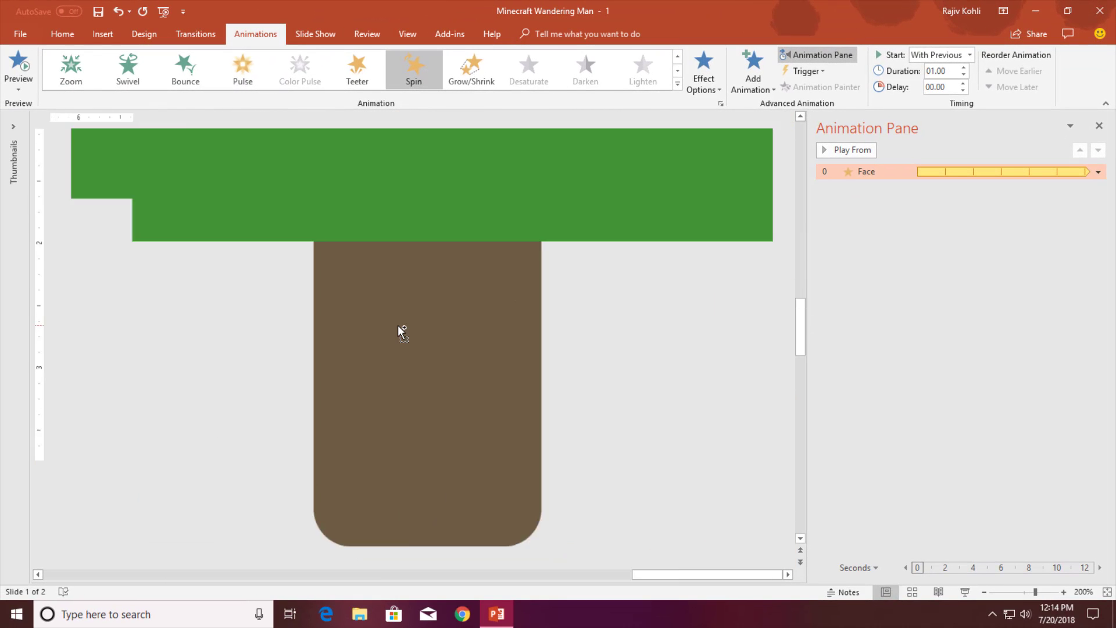
scroll(398, 327, "down", 10)
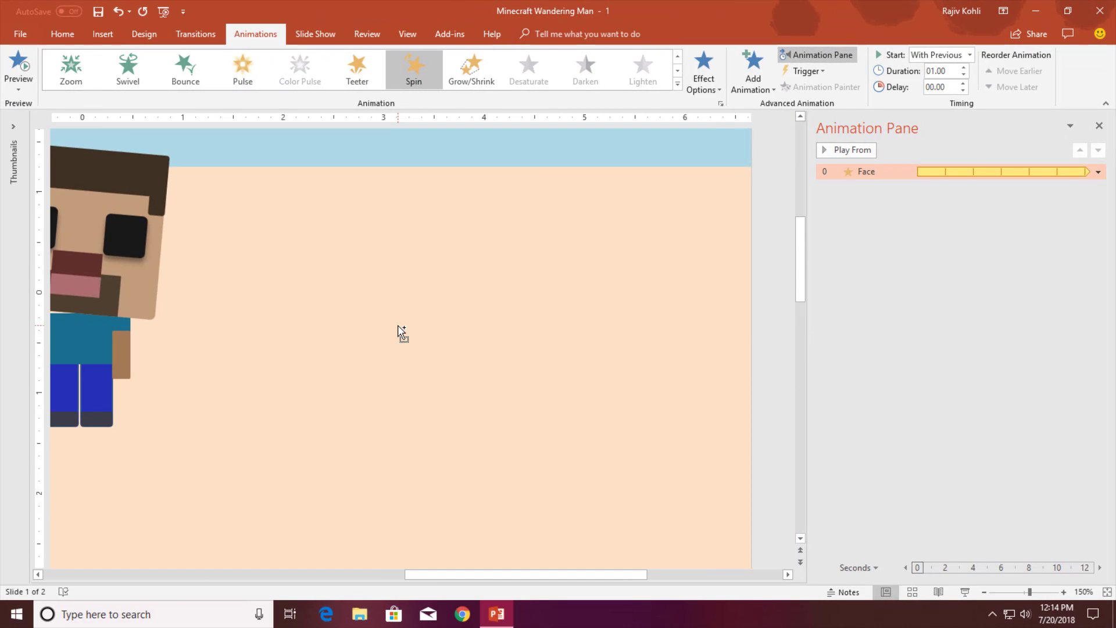
scroll(398, 326, "down", 2)
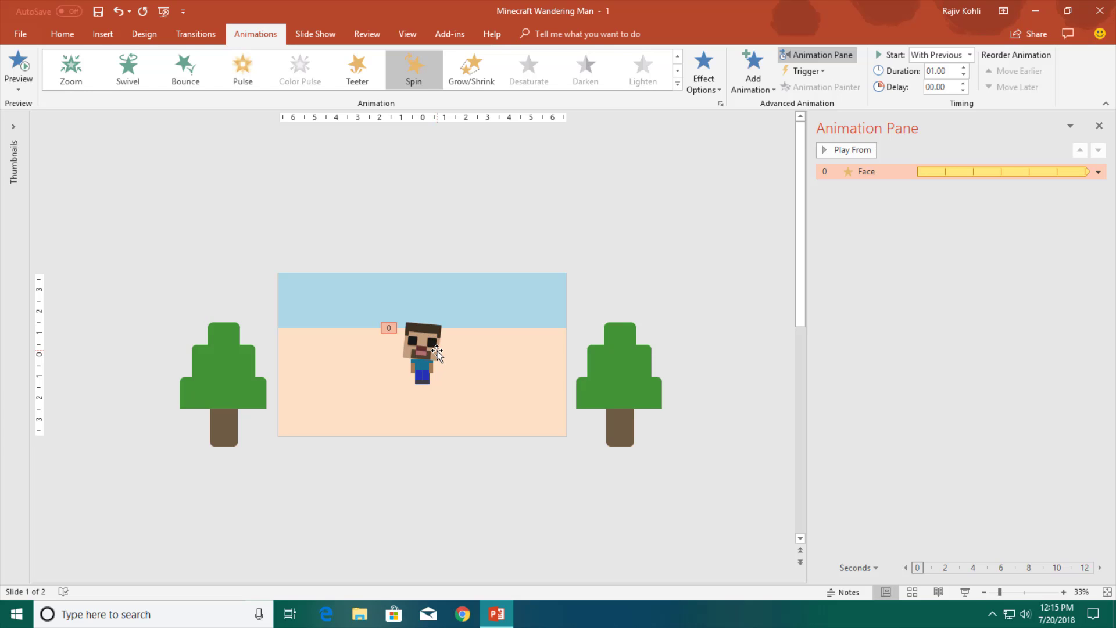
left_click_drag(418, 339, 412, 402)
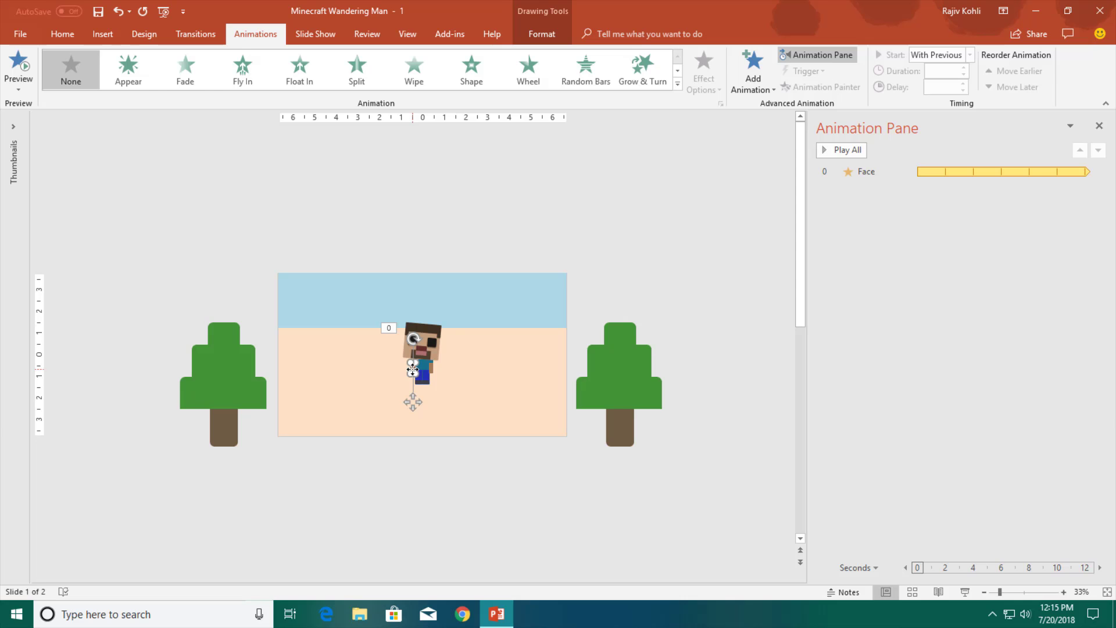
scroll(412, 369, "up", 20)
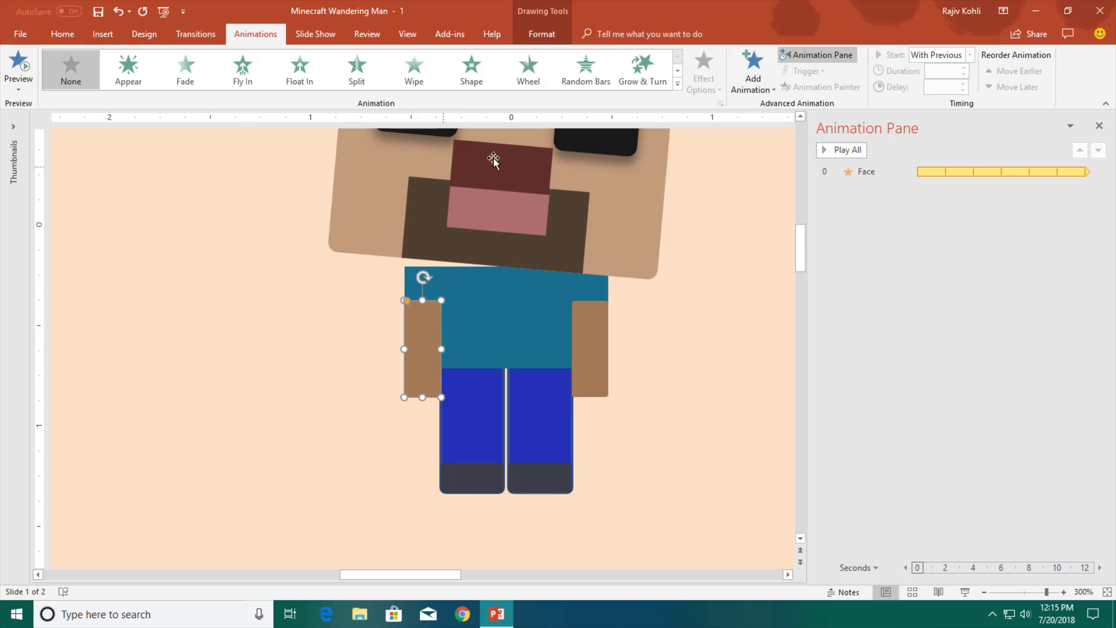
left_click(751, 82)
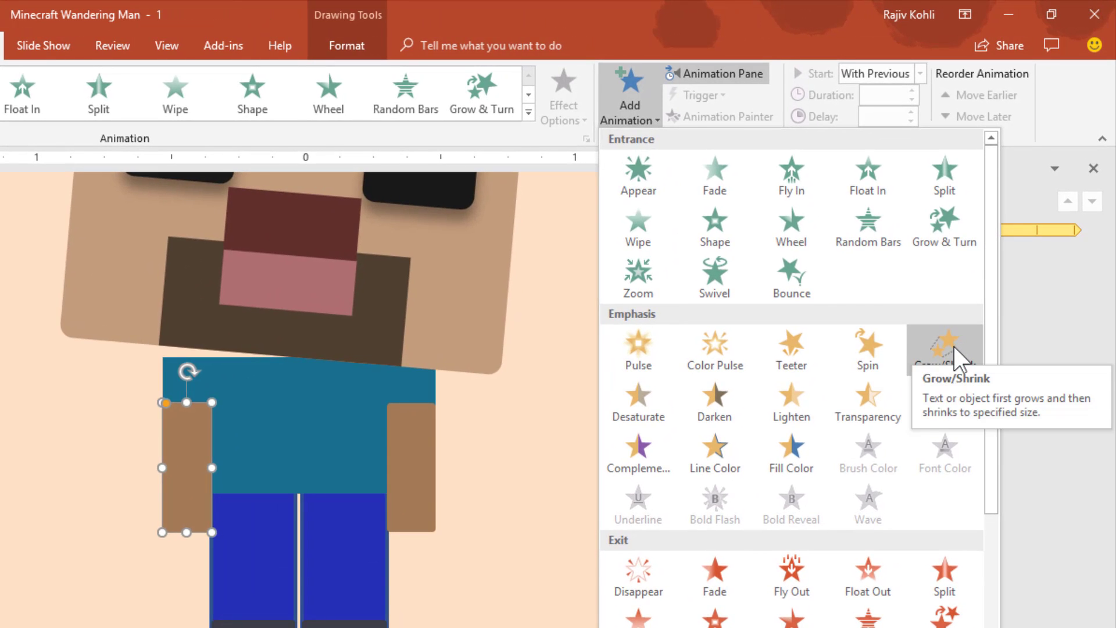
left_click(954, 351)
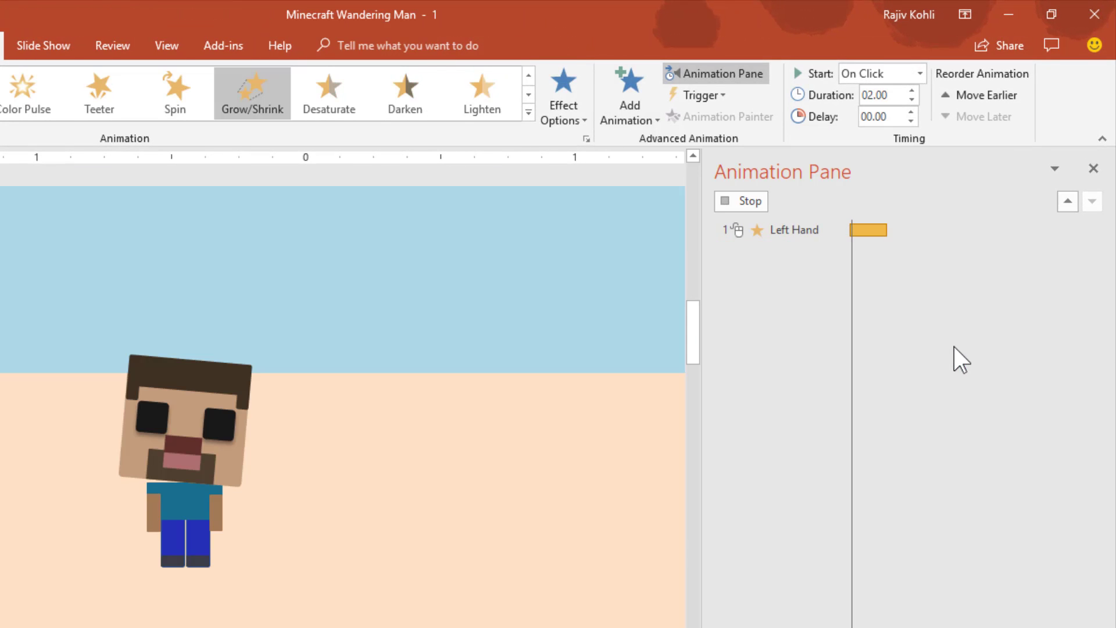
Set the Left Hand animation to start With Previous and last 1 second
left_click(879, 74)
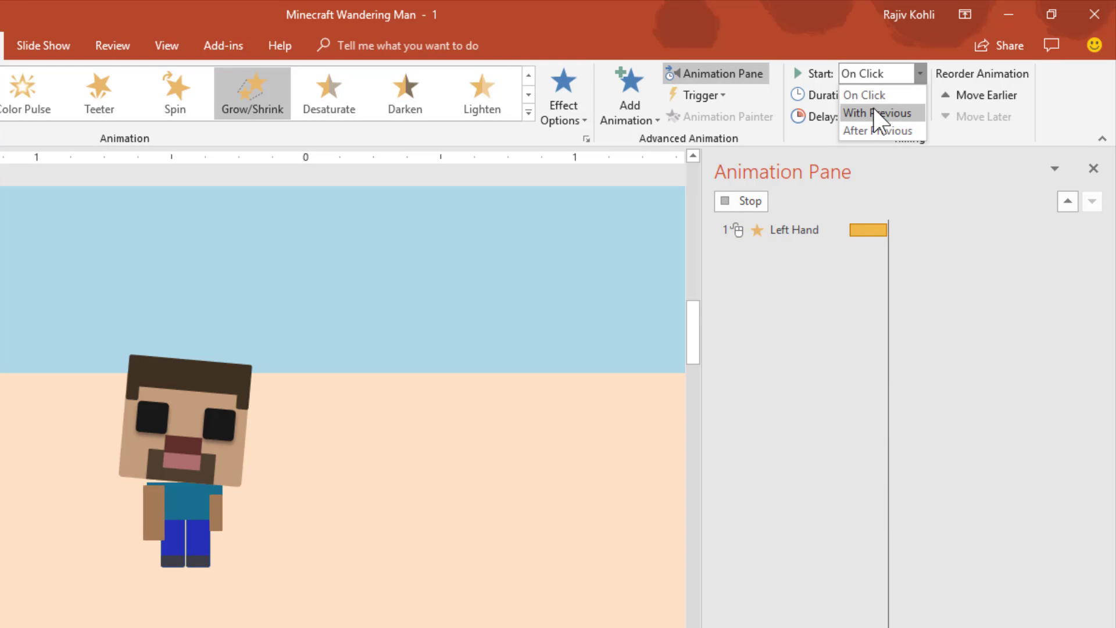
left_click(875, 111)
double_click(890, 95)
type("1")
key("Return")
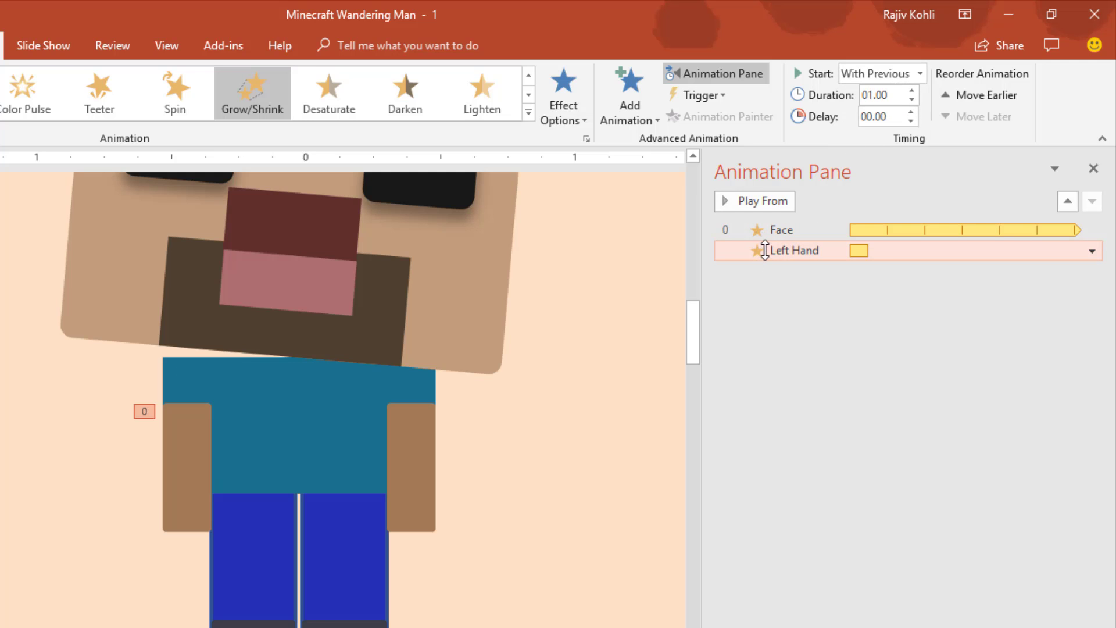
Set the Left Hand Grow/Shrink size to 50% Vertical in its effect options
double_click(764, 249)
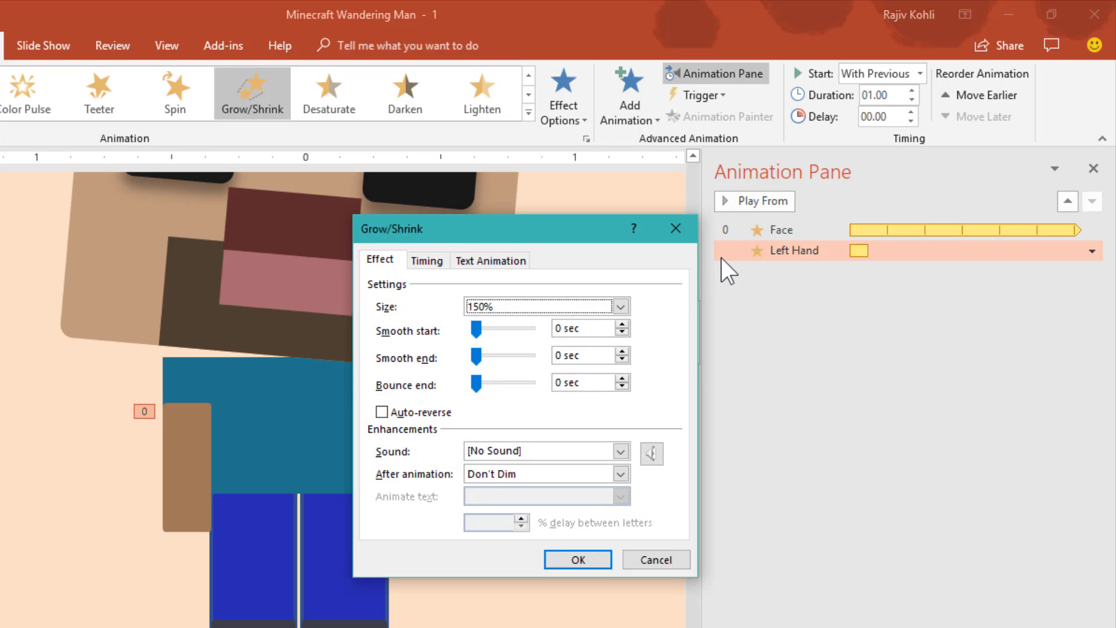
left_click(620, 306)
type("50")
key("Return")
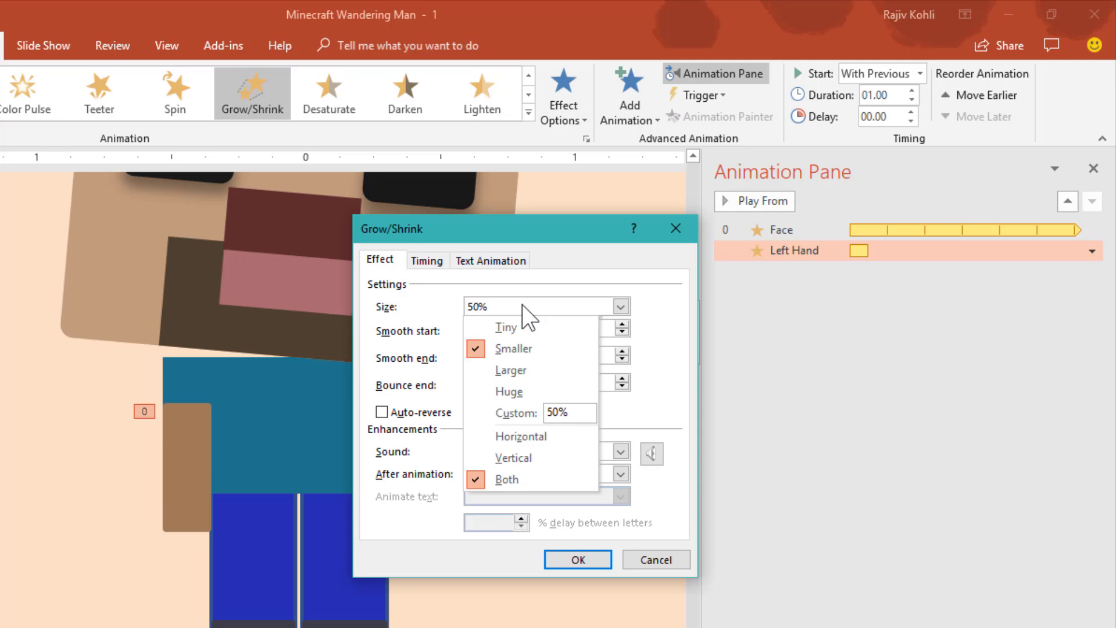
left_click(527, 458)
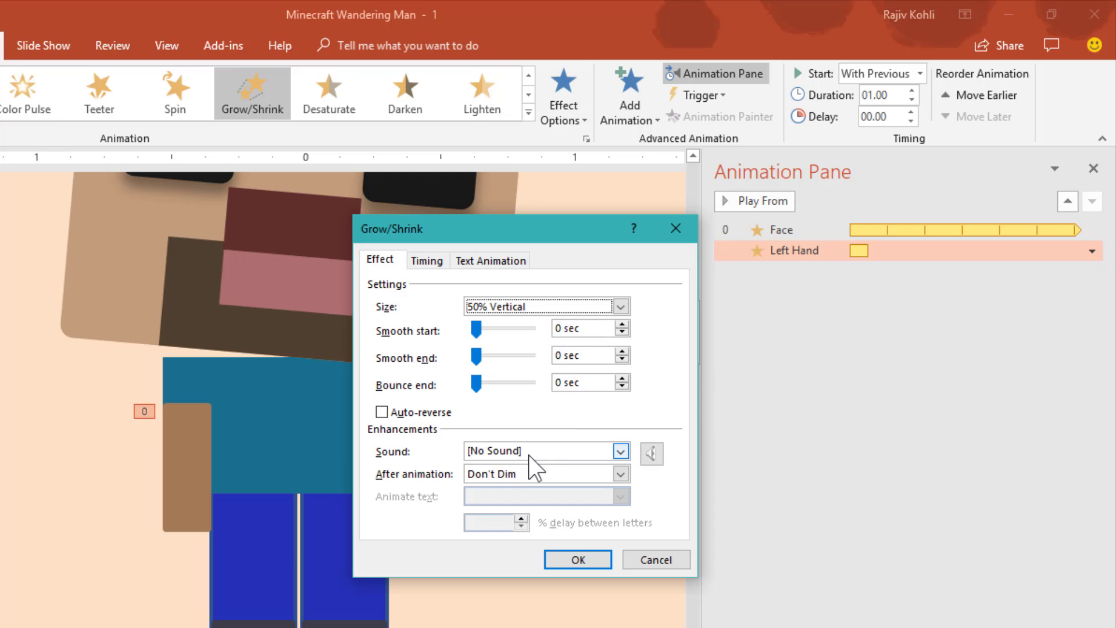
Make the Left Hand animation auto-reverse and repeat Until End of Slide, apply the settings, and play the slide show
left_click(423, 412)
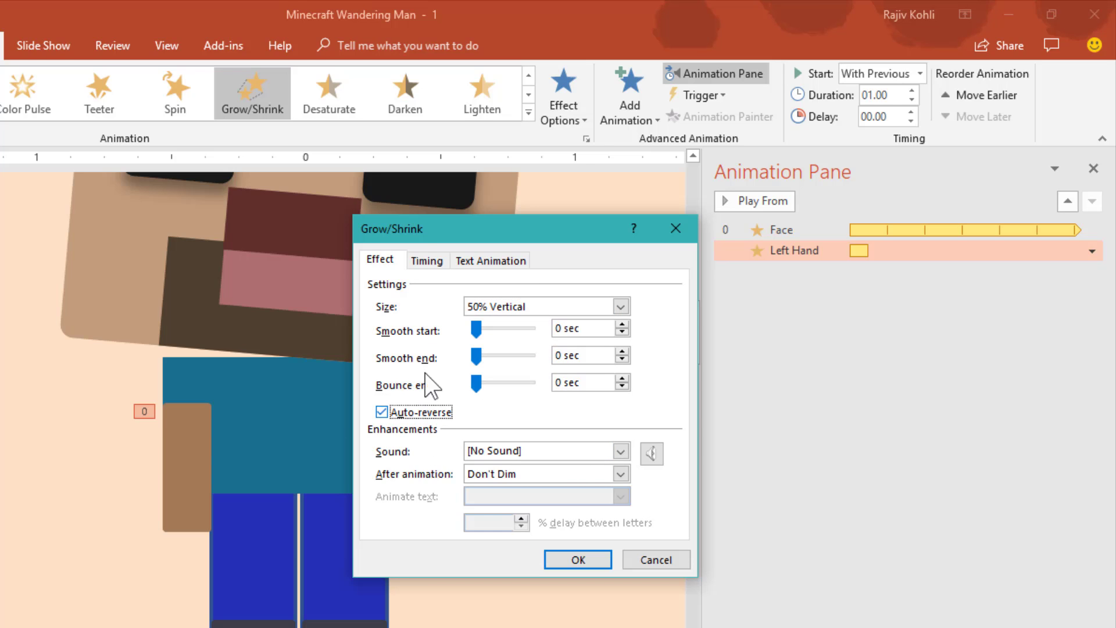
left_click(427, 260)
left_click(572, 354)
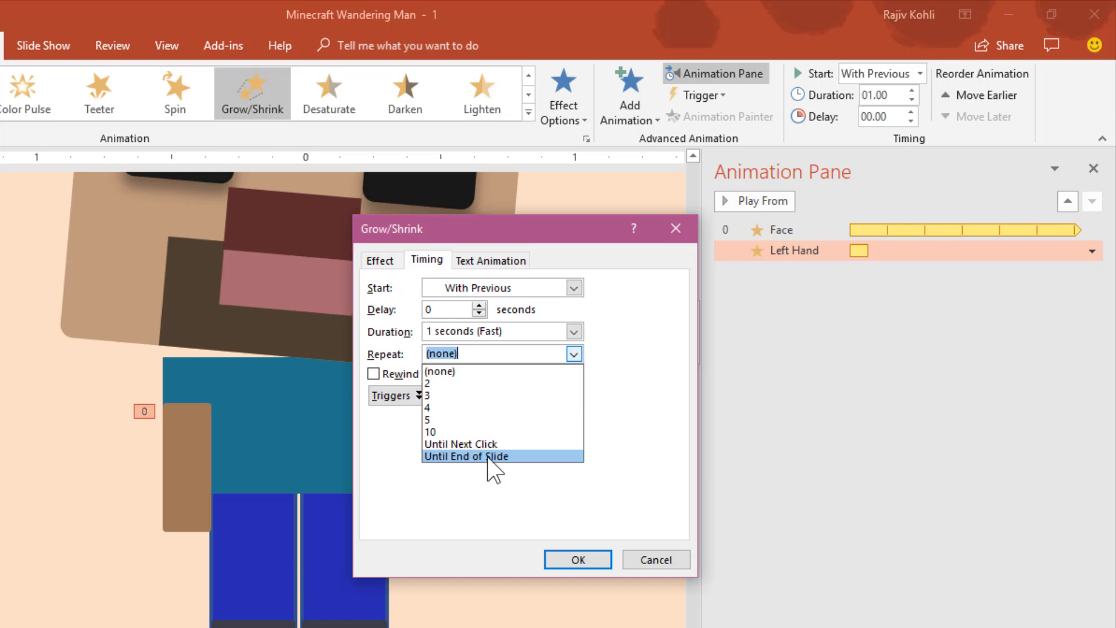
left_click(494, 456)
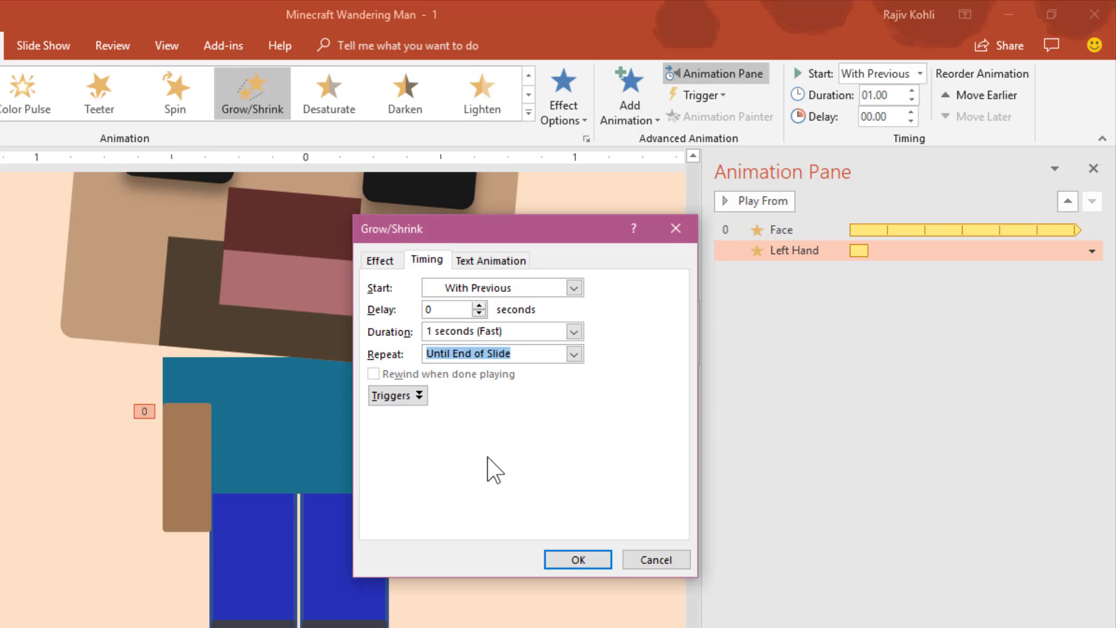
left_click(573, 557)
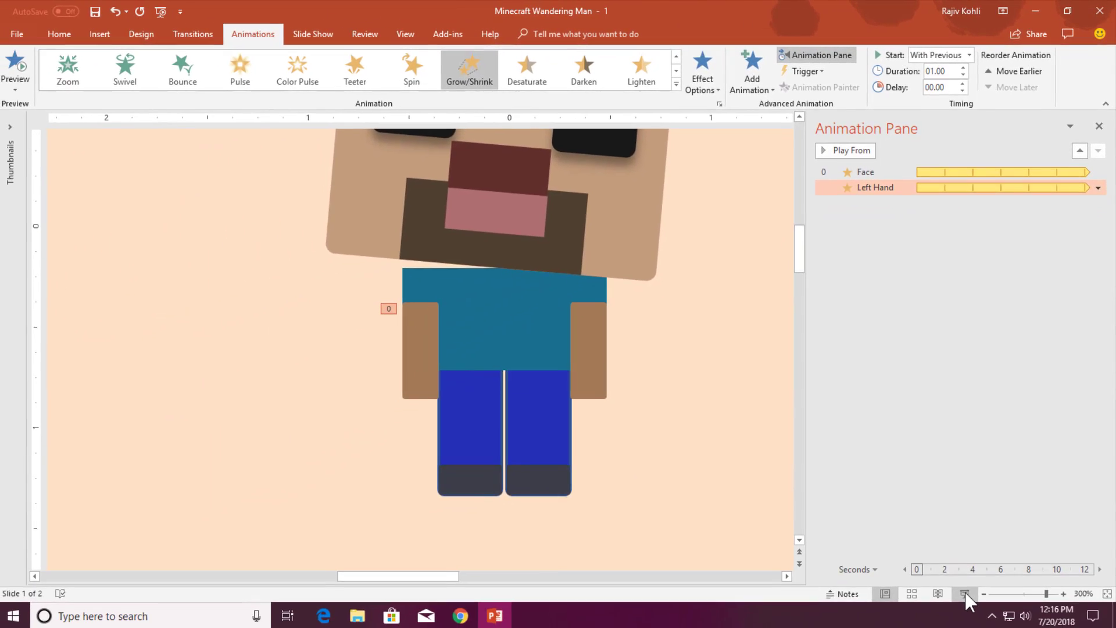
key("F5")
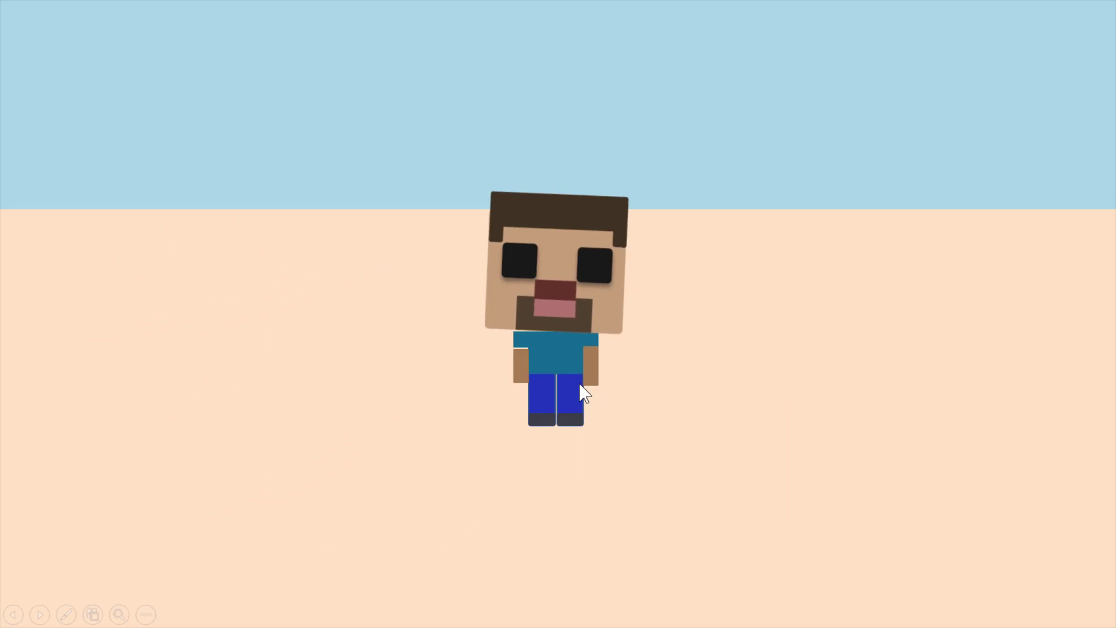
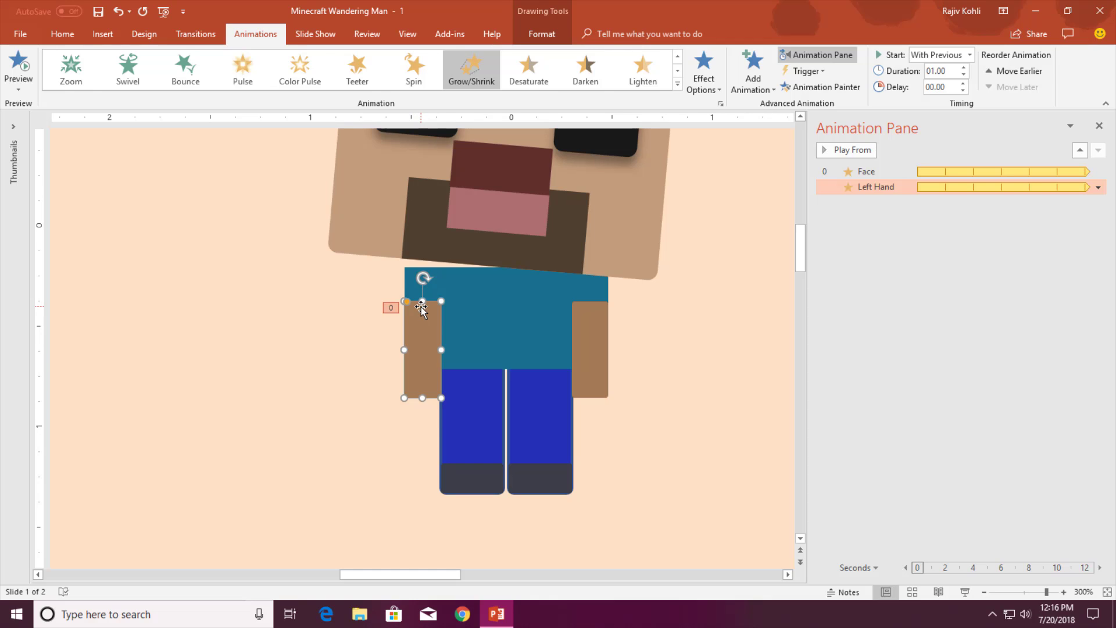
Add an Up motion path to the Left Hand in addition to its Grow/Shrink effect
left_click(747, 73)
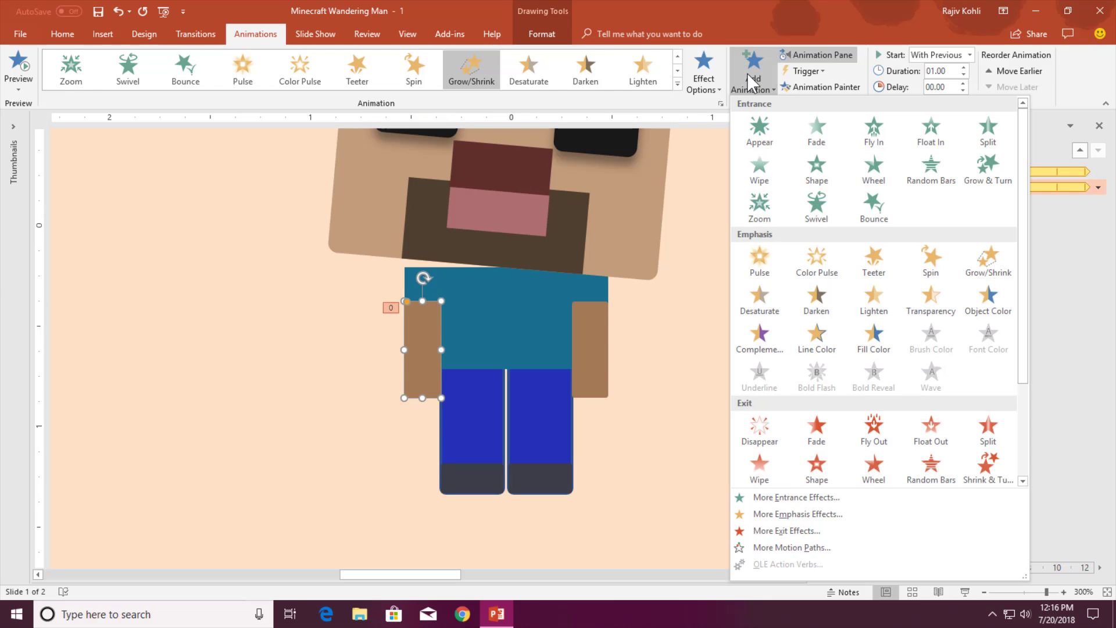
left_click(775, 550)
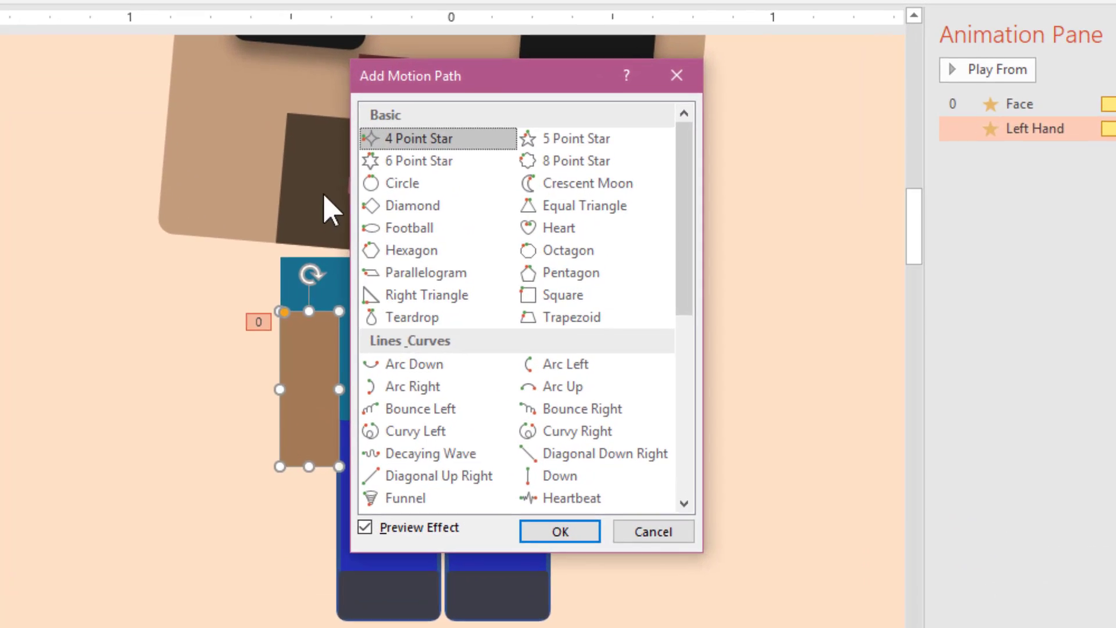
scroll(465, 232, "down", 2)
scroll(441, 398, "down", 2)
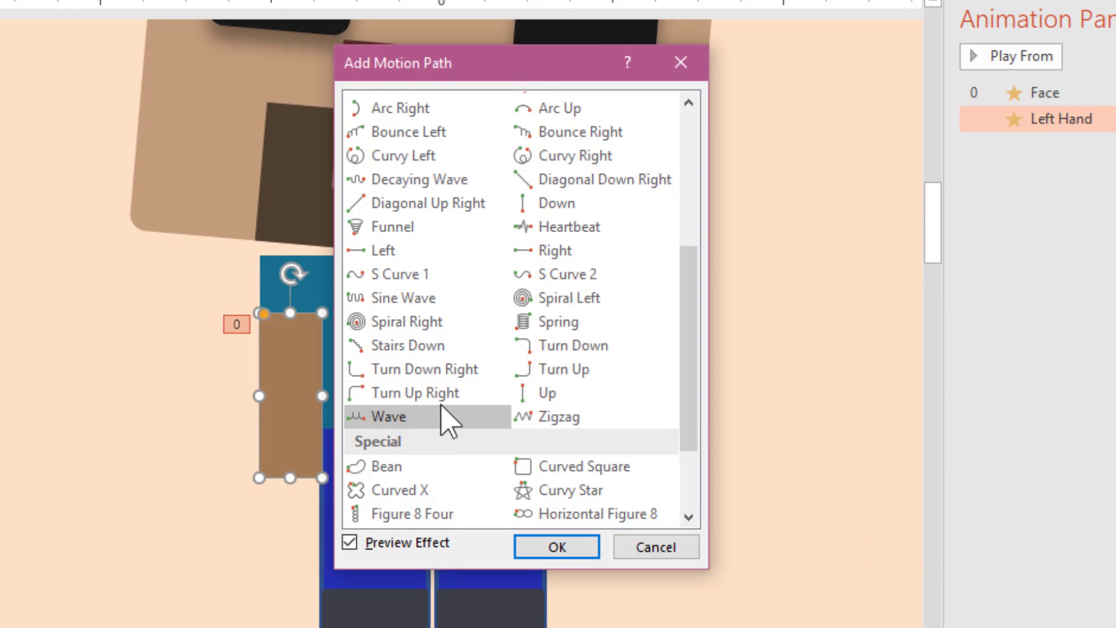
left_click(530, 394)
left_click(557, 547)
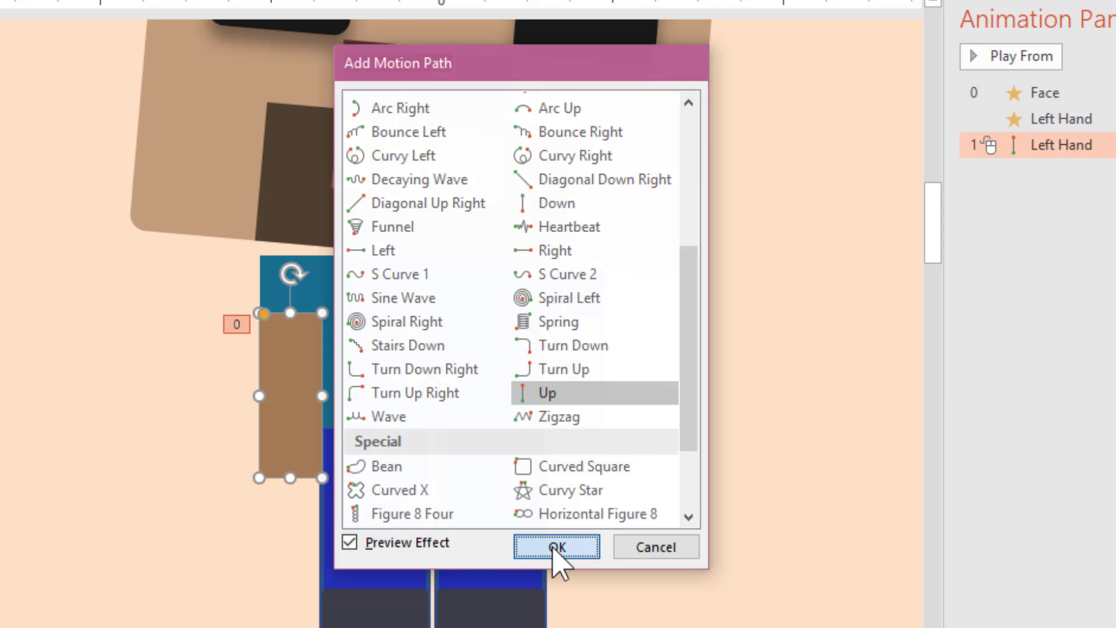
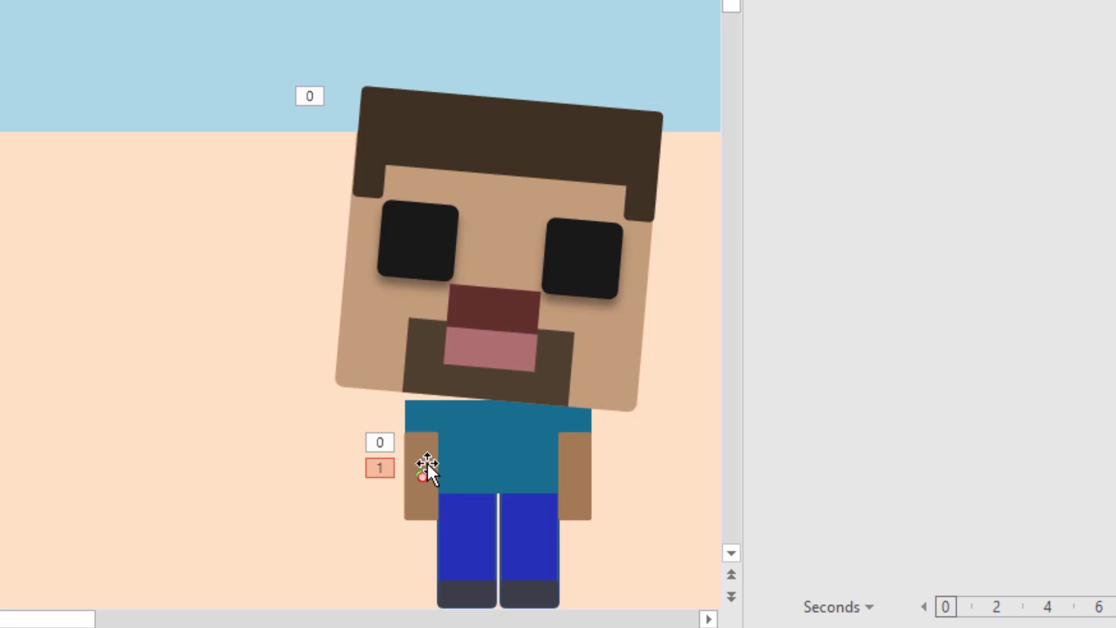
Move the end point of the Left Hand's motion path straight up to about the hand's upper edge
left_click(426, 452)
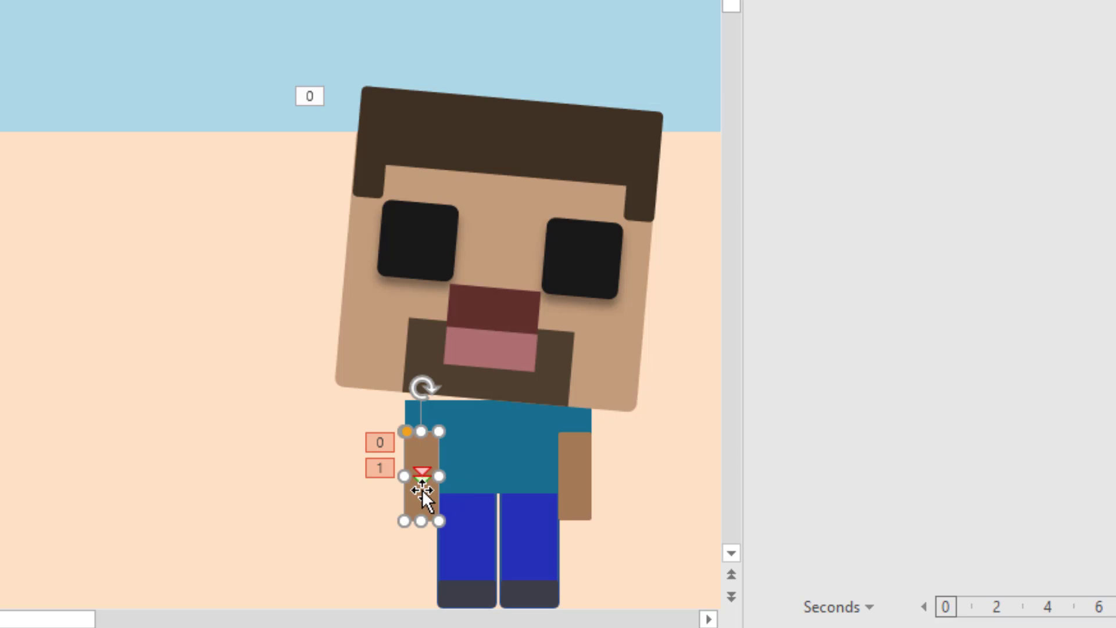
scroll(444, 491, "up", 5)
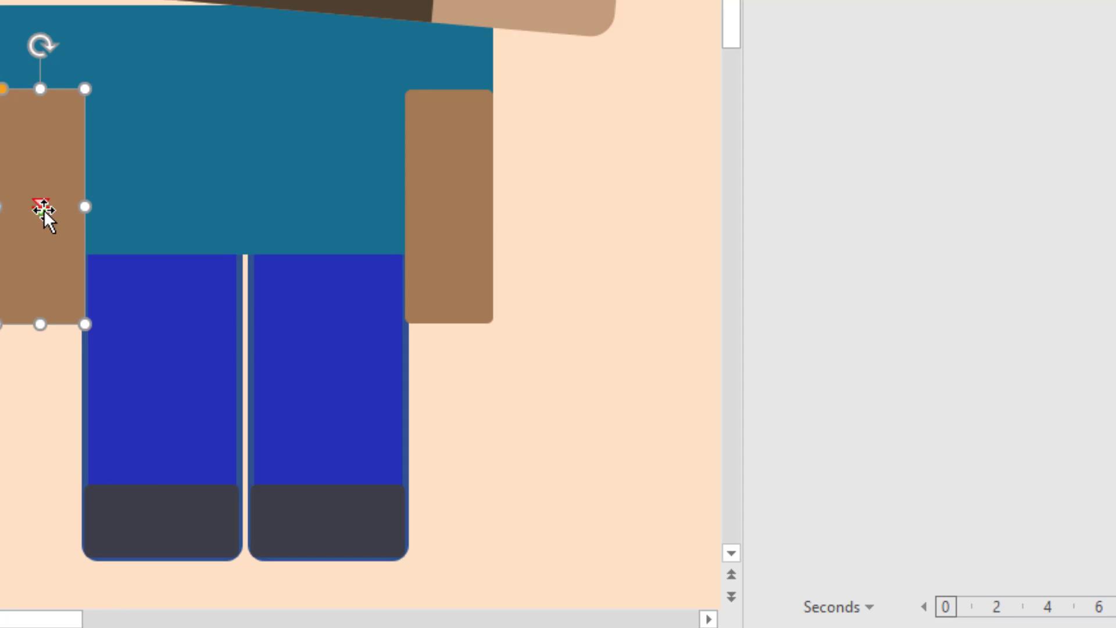
left_click_drag(42, 205, 42, 141)
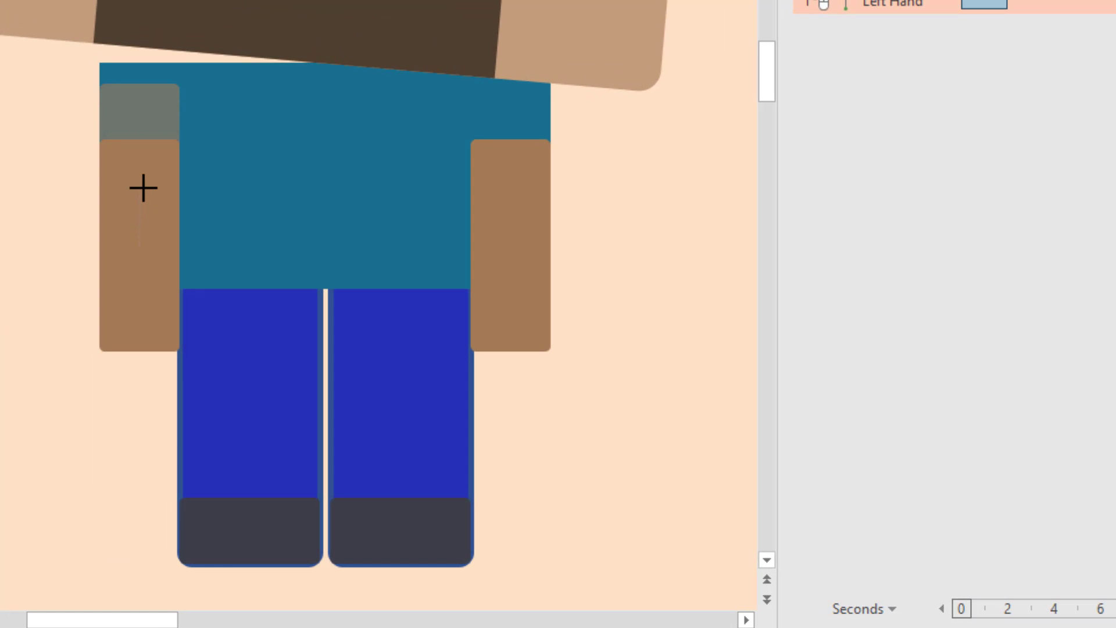
left_click_drag(143, 188, 147, 142)
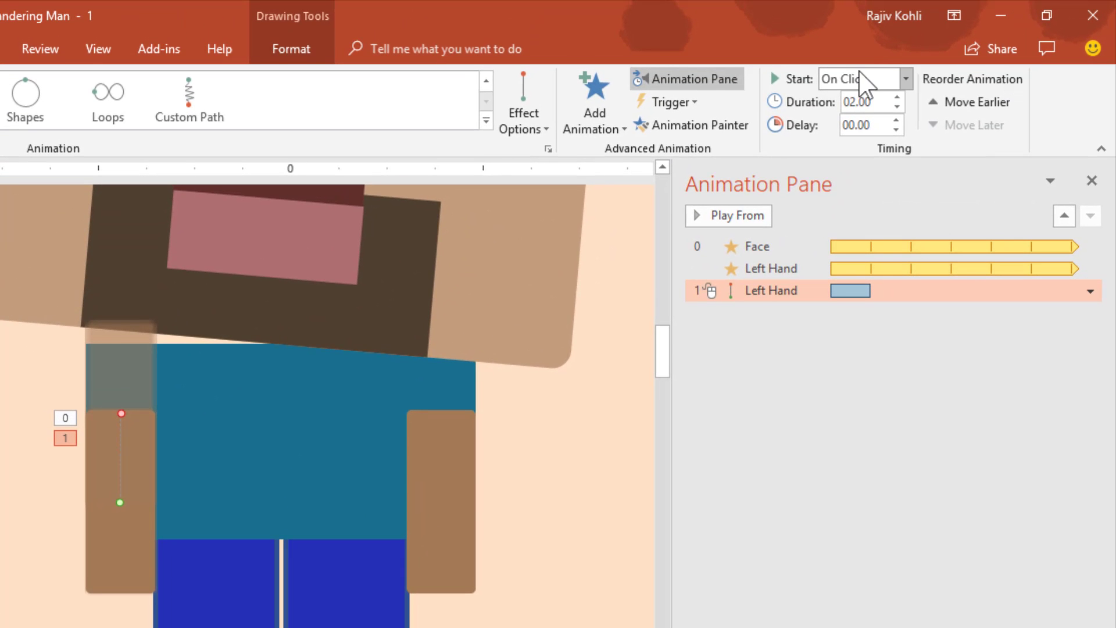
Make the Left Hand motion path start With Previous and last 1 second
left_click(862, 83)
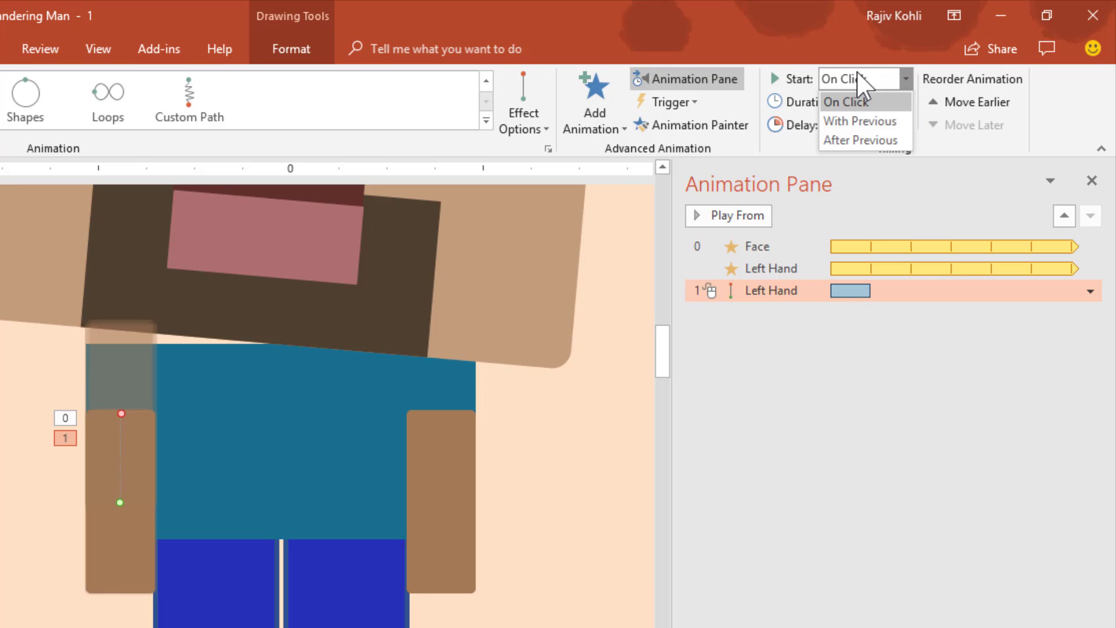
left_click(857, 121)
left_click(881, 110)
type("1")
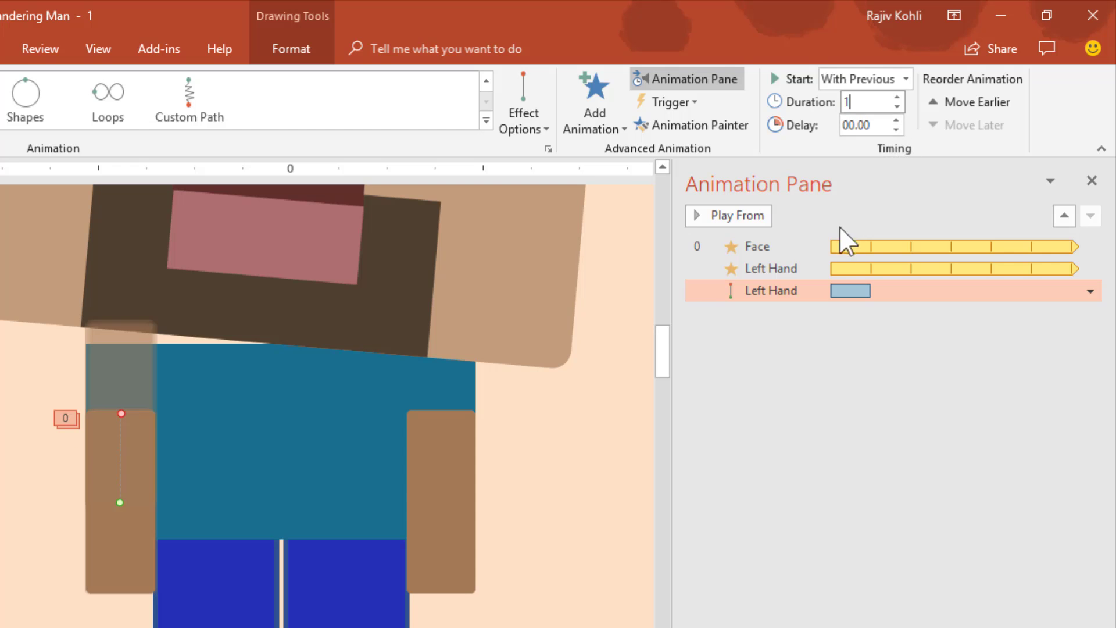
key("Return")
Set the Left Hand motion path's smooth start and smooth end to 0 seconds and turn on auto-reverse
double_click(777, 293)
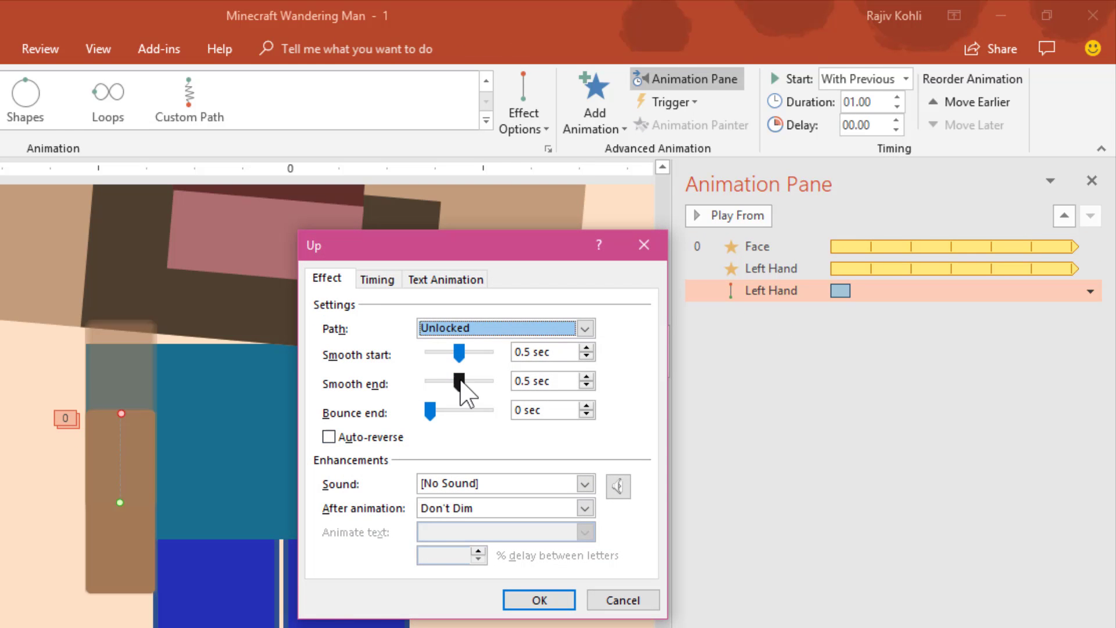
left_click_drag(460, 382, 410, 395)
left_click_drag(460, 354, 417, 366)
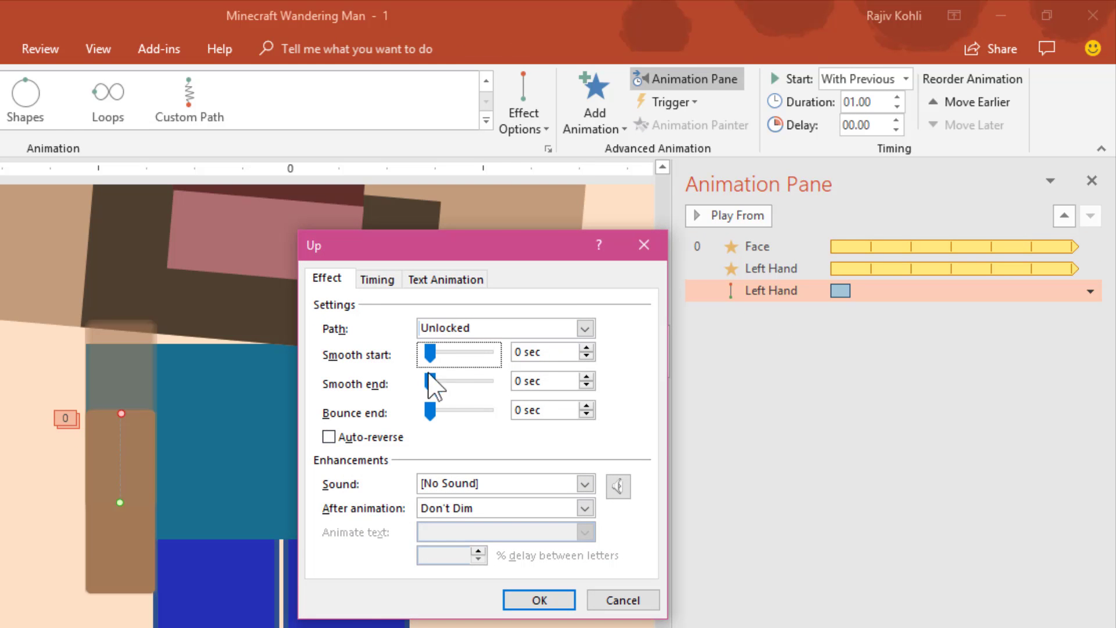
left_click(356, 441)
left_click(351, 444)
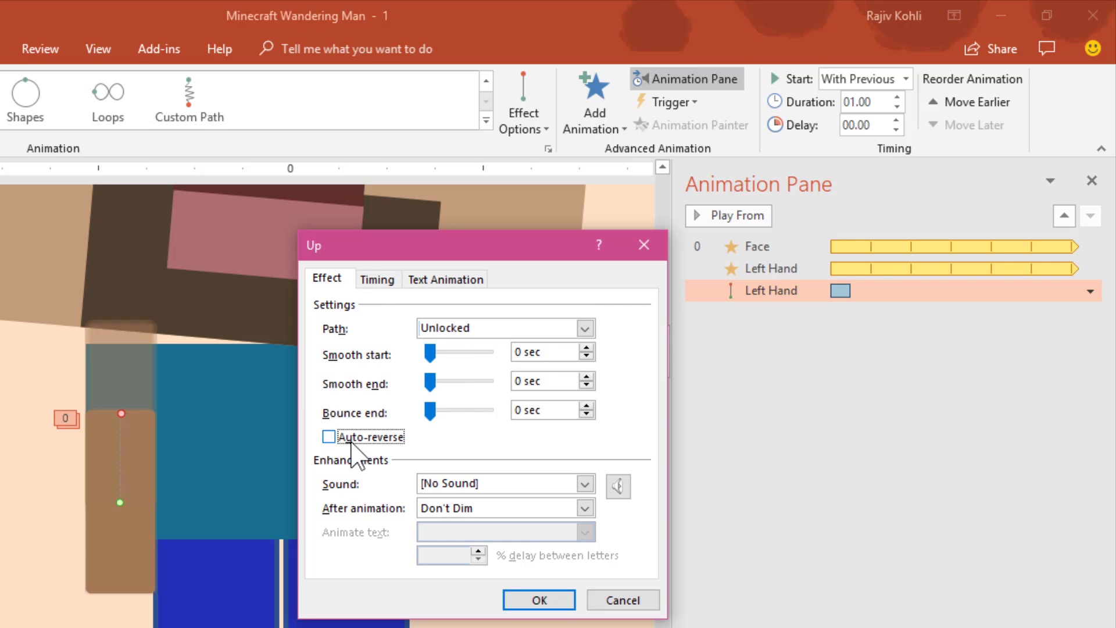
Repeat the Left Hand motion path Until End of Slide, apply the settings, and check the movement in the slide show
left_click(377, 279)
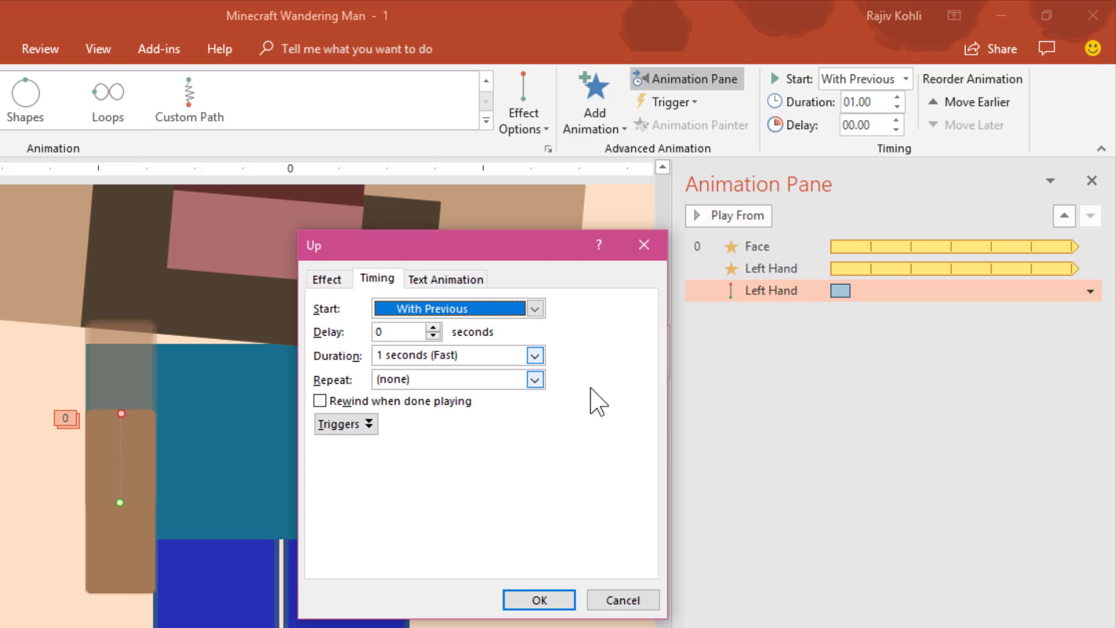
left_click(535, 379)
left_click(407, 473)
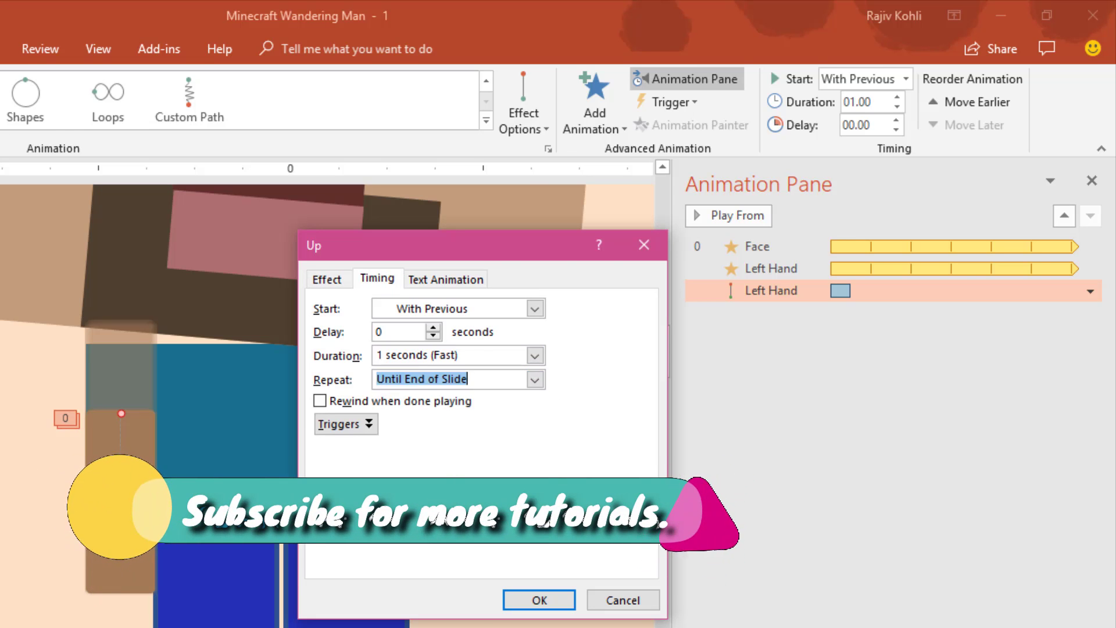
left_click(540, 600)
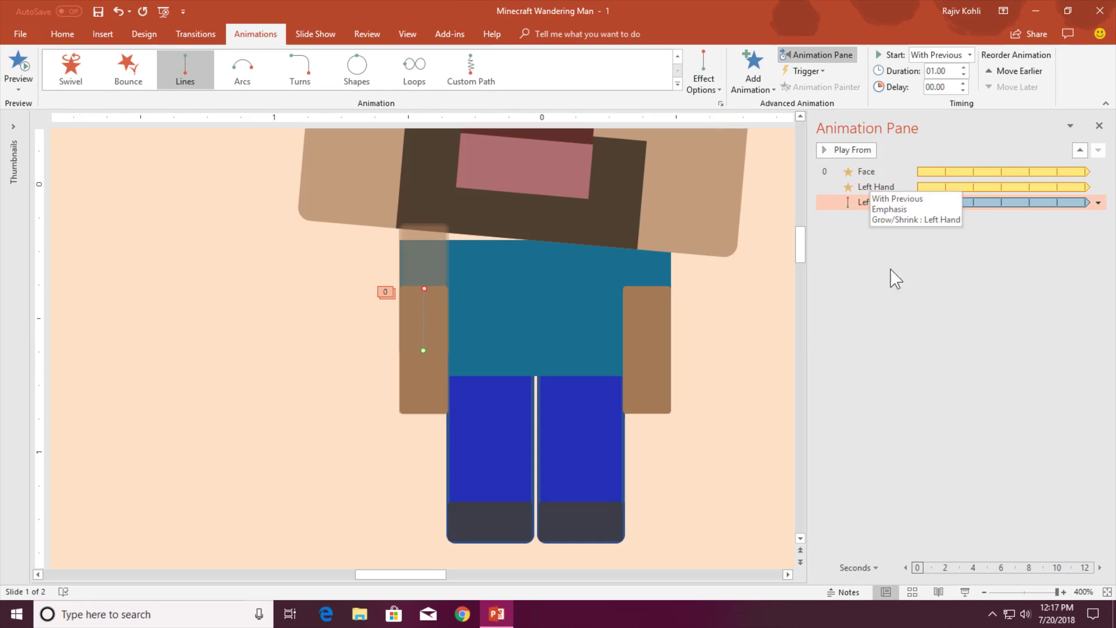
left_click(965, 591)
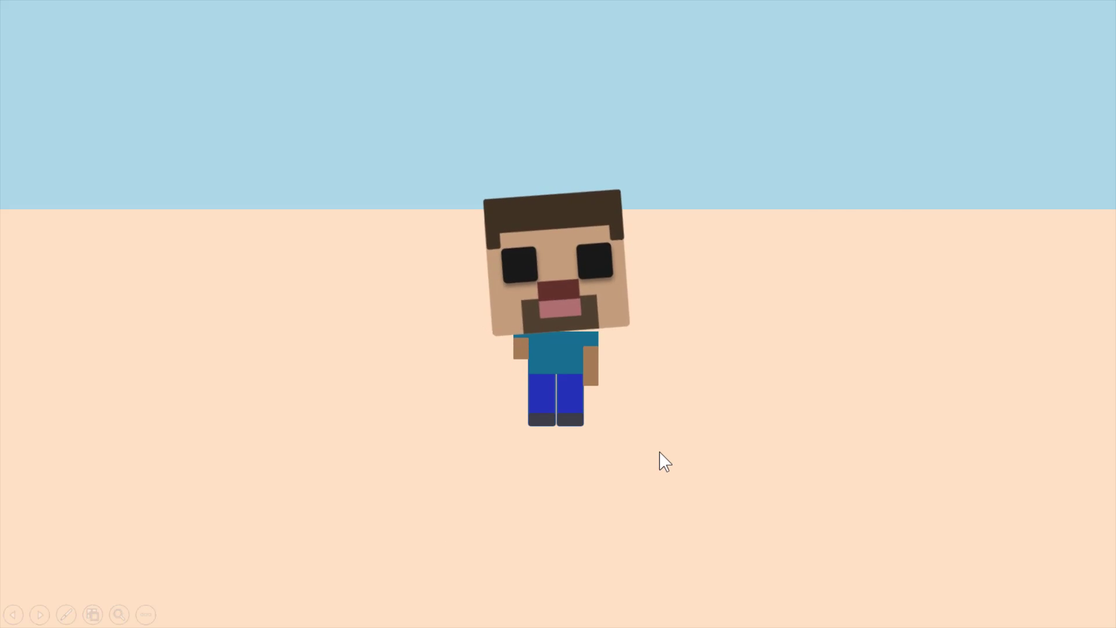
key("Escape")
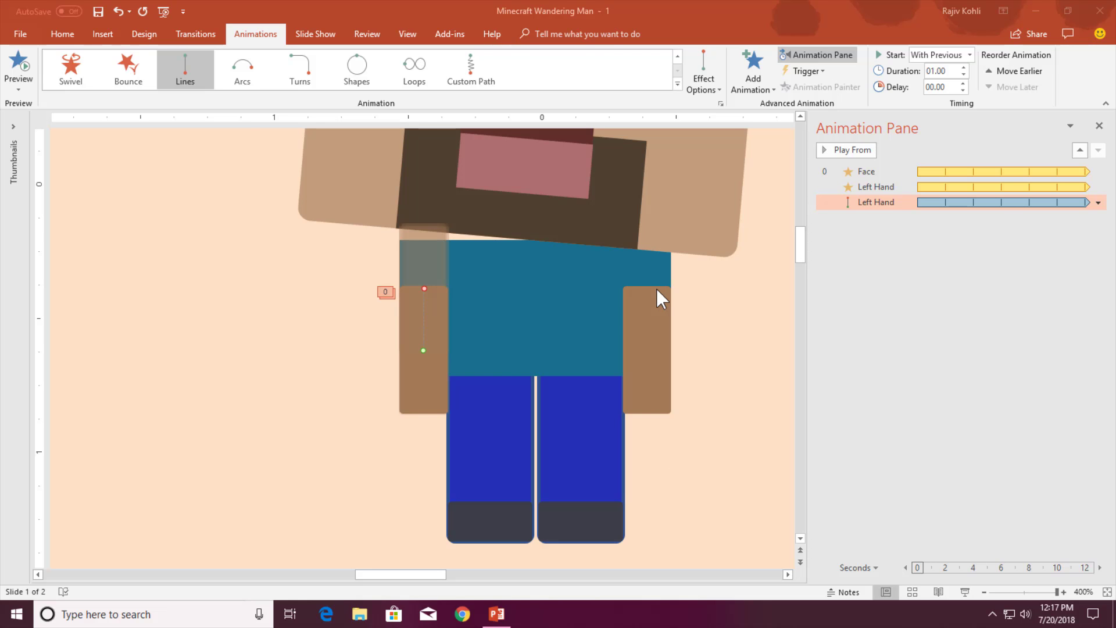
Copy the Left Hand's animations to the Right Hand with the Animation Painter
left_click(424, 376)
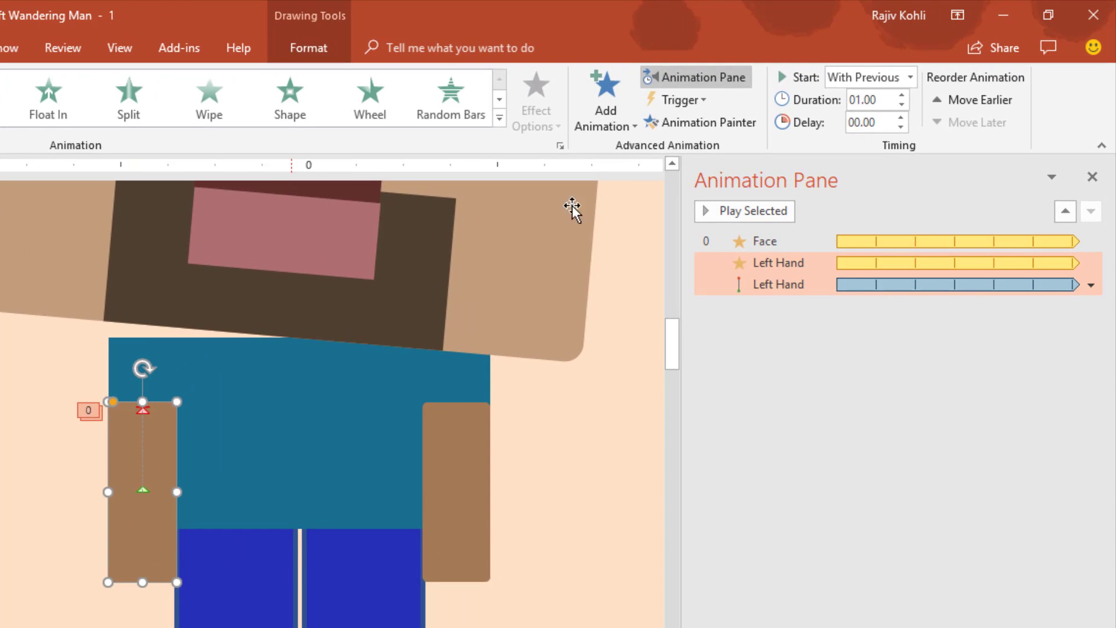
left_click(706, 123)
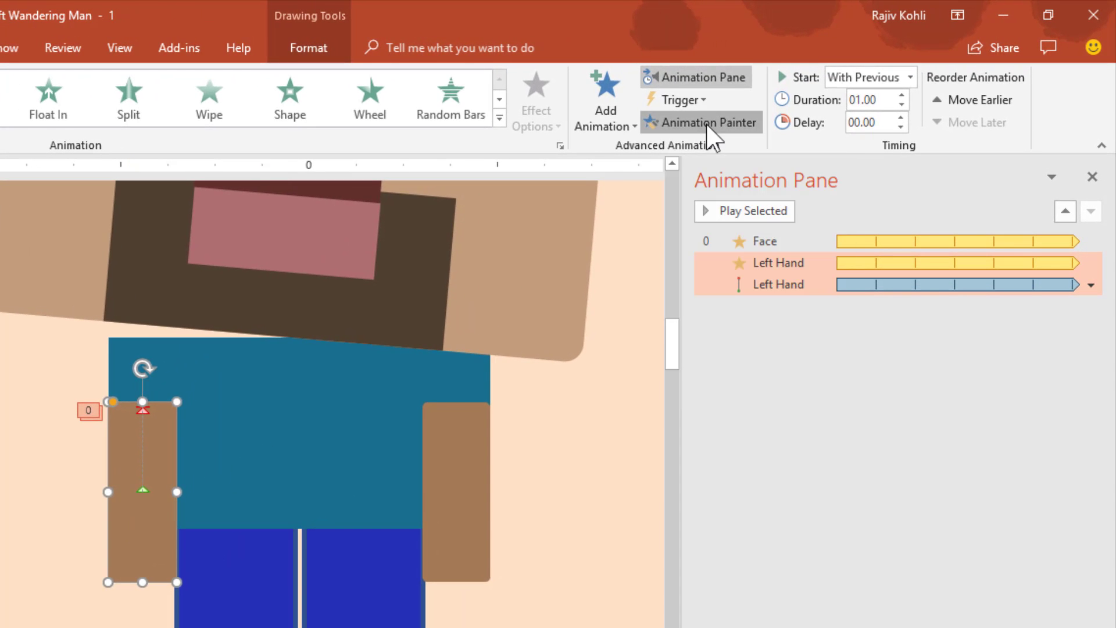
left_click(461, 471)
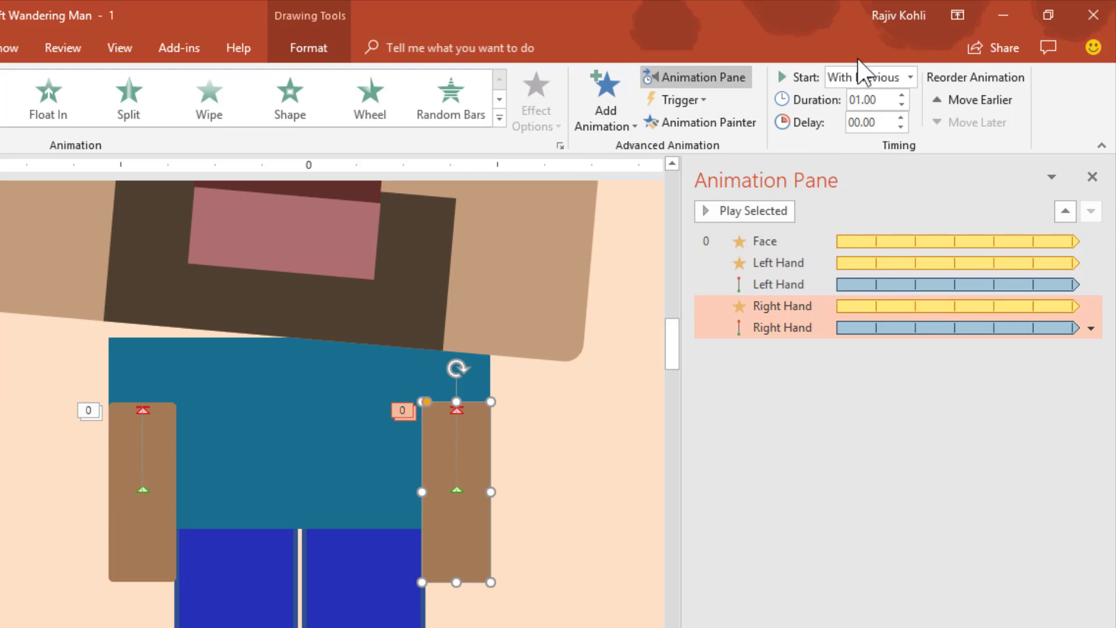
Set the delay of both Right Hand animations to 1 second
left_click(899, 118)
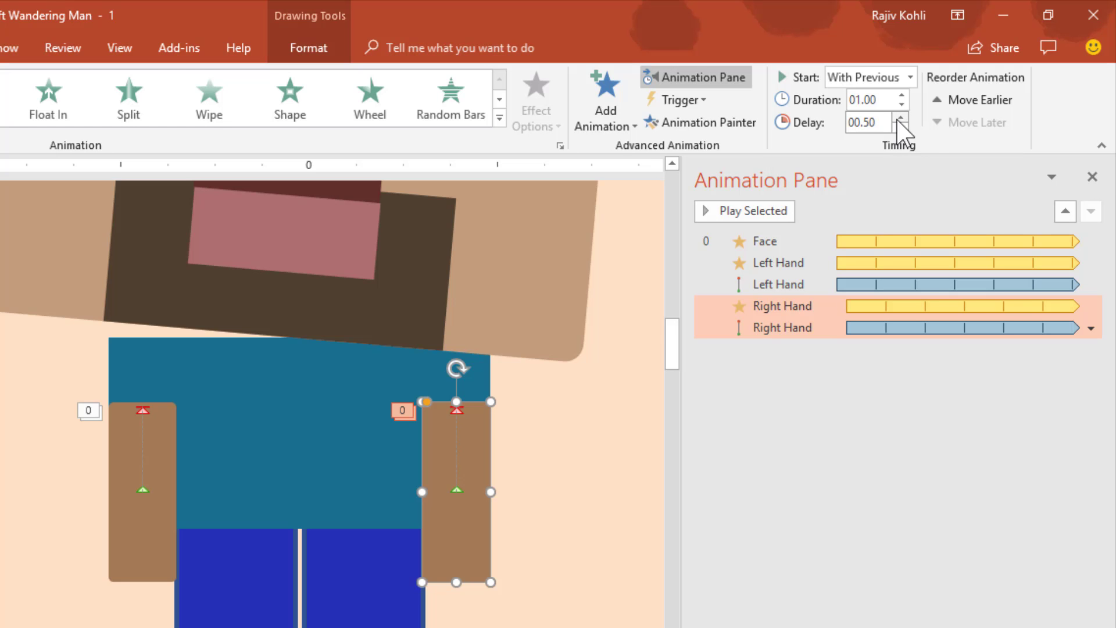
left_click(900, 118)
left_click(900, 118)
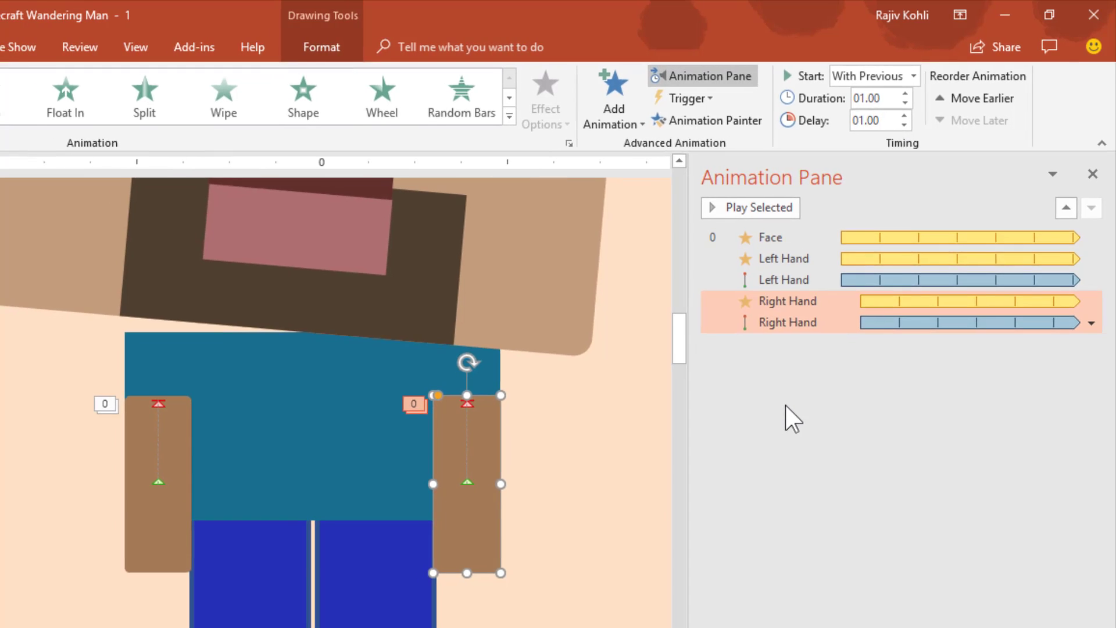
Play the slide show to check how the two hands alternate, and return to editing
left_click(791, 412)
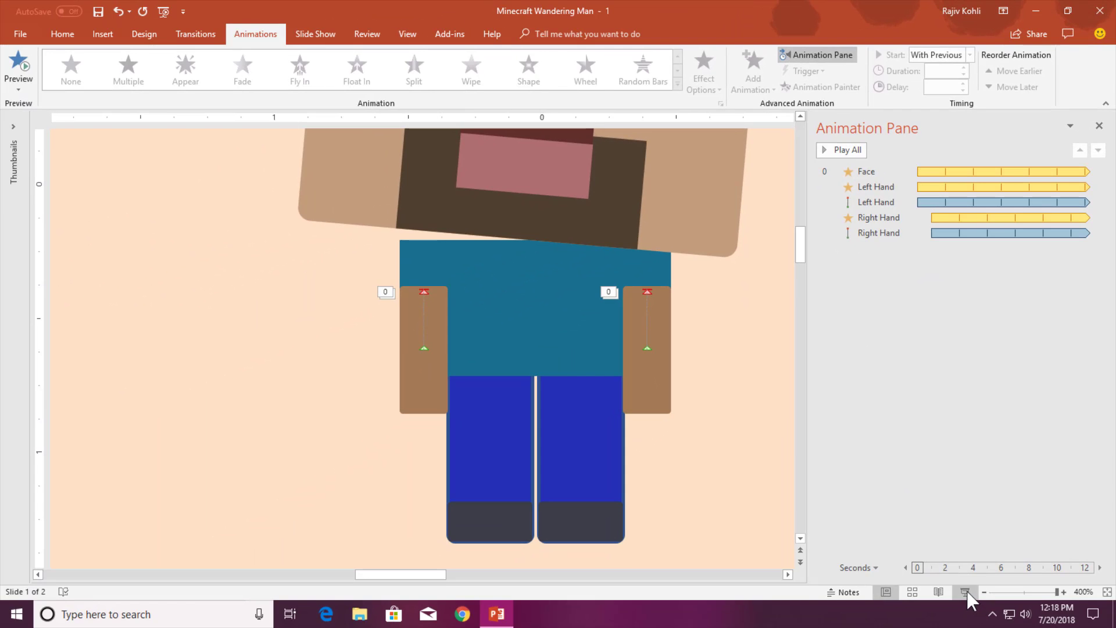
left_click(966, 591)
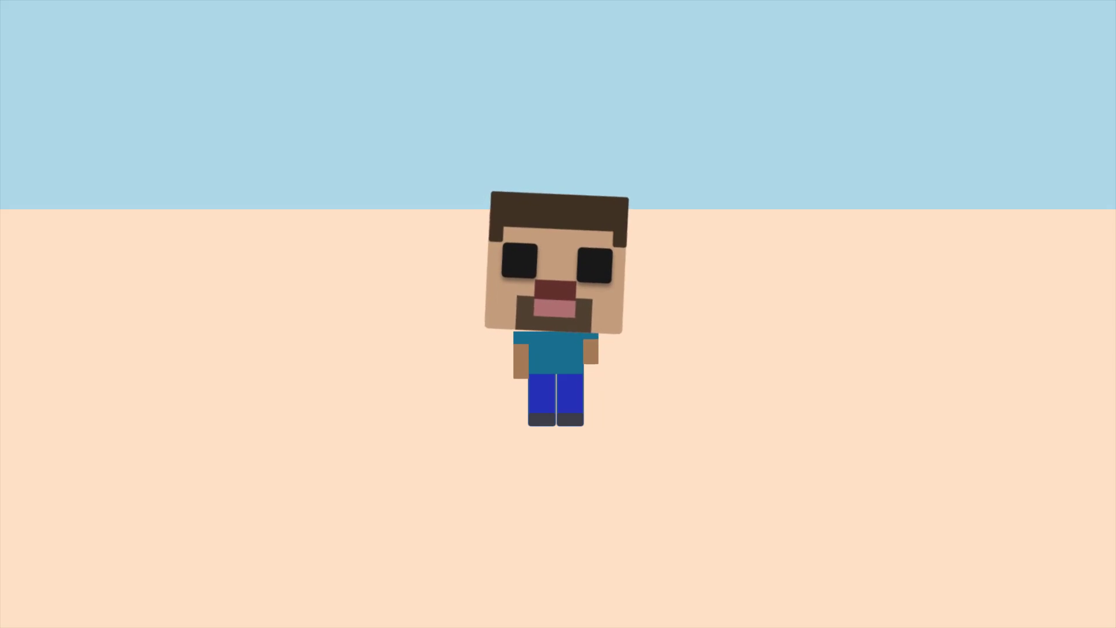
key("Escape")
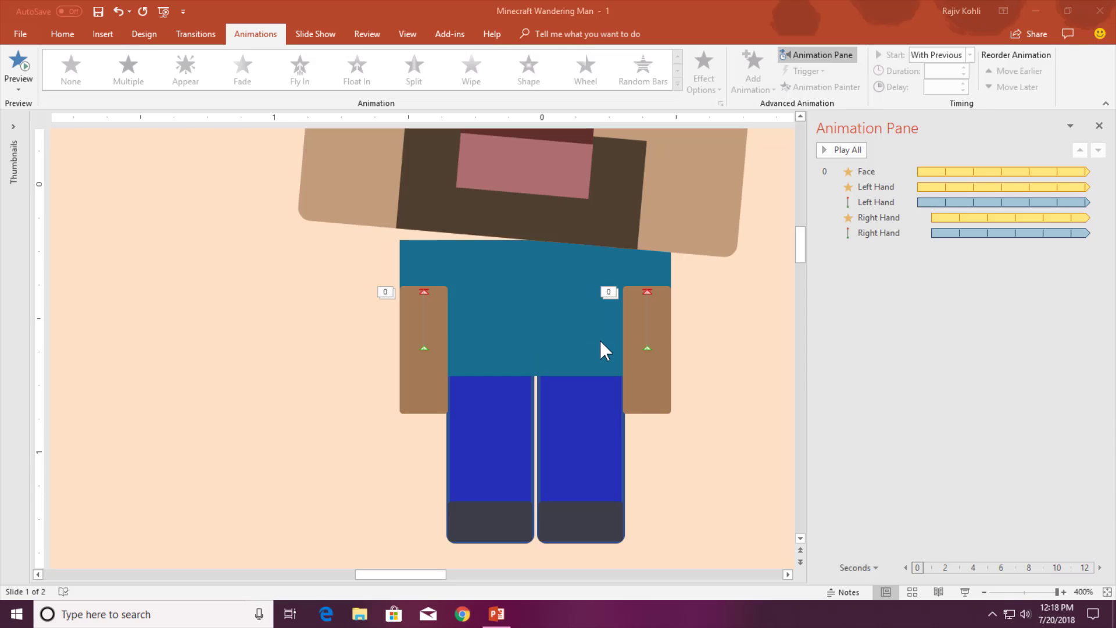
Copy the Left Hand's animations to the Left Leg with the Animation Painter
left_click(409, 329)
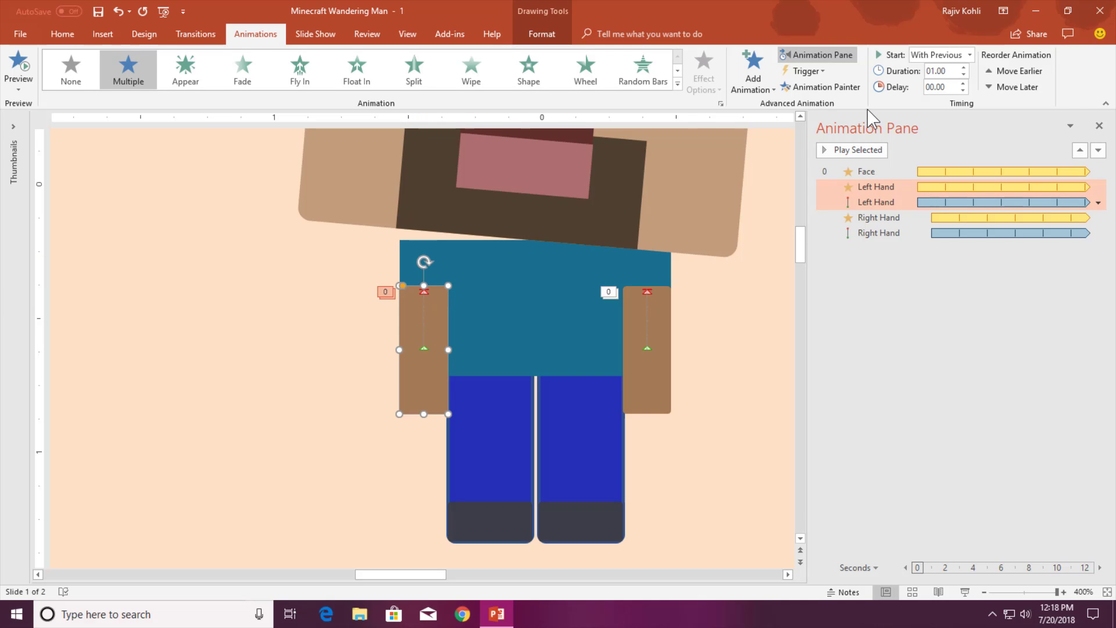
left_click(830, 88)
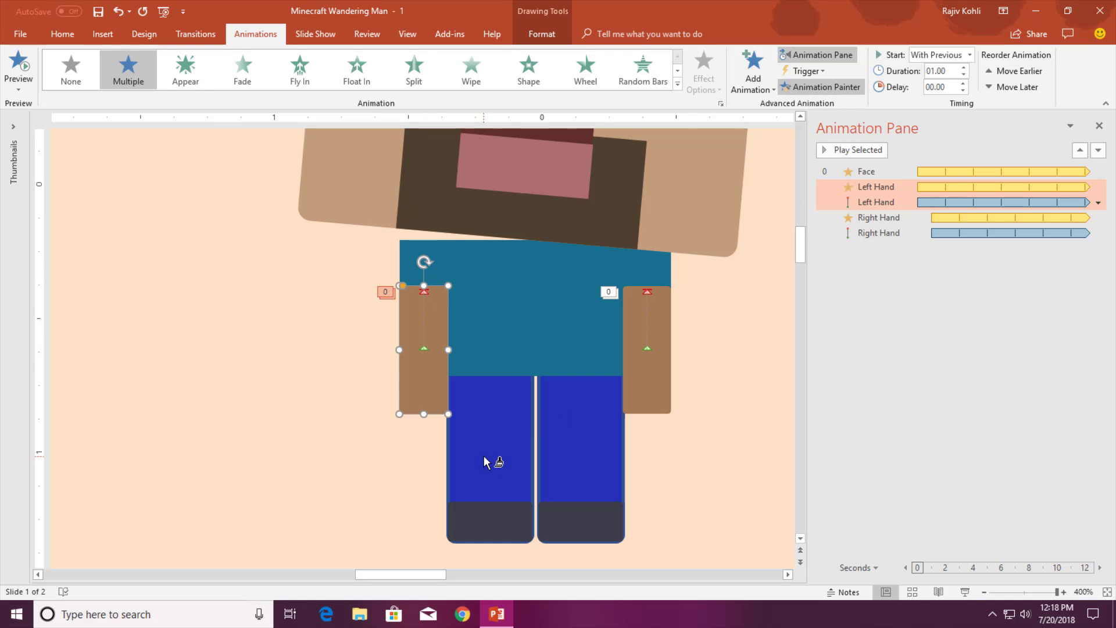
left_click(485, 456)
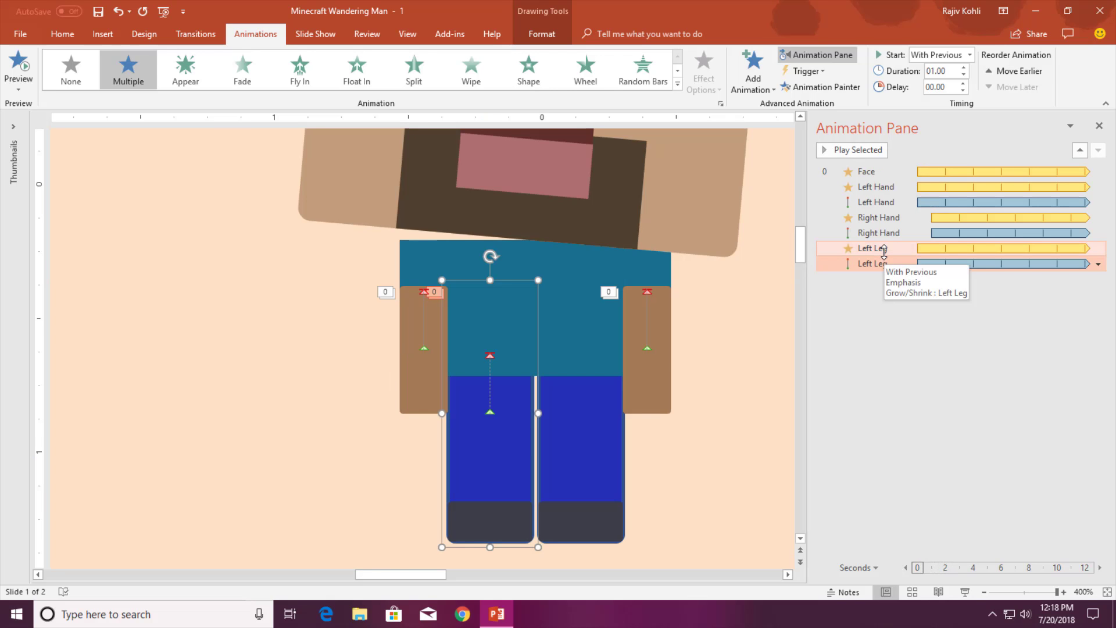
Set the Left Leg Grow/Shrink effect to a custom size of 75% Vertical
left_click(884, 250)
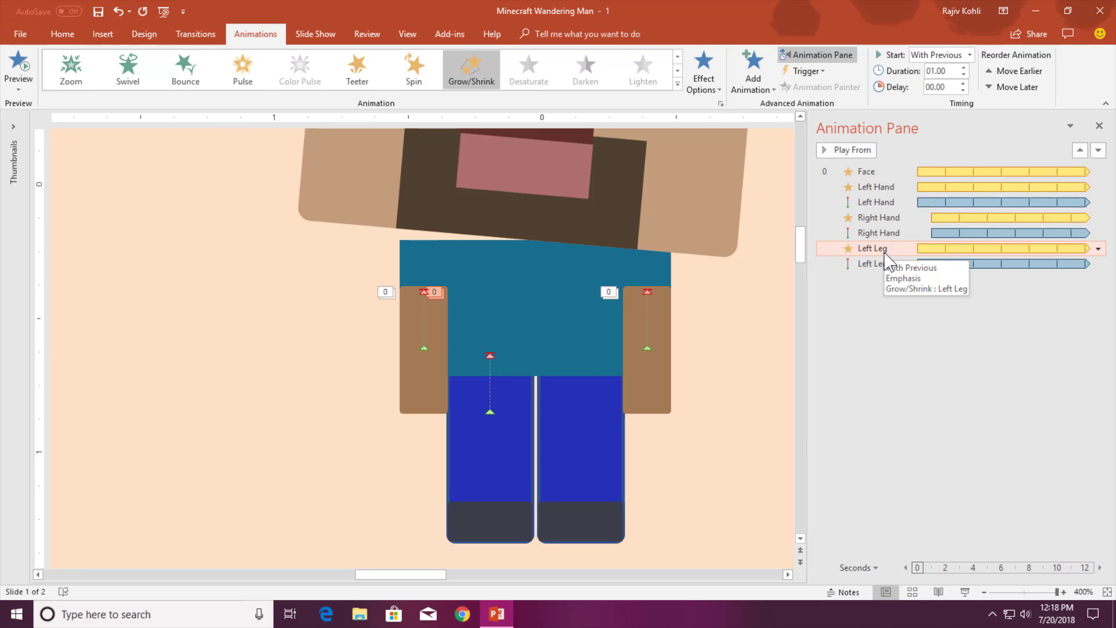
double_click(884, 251)
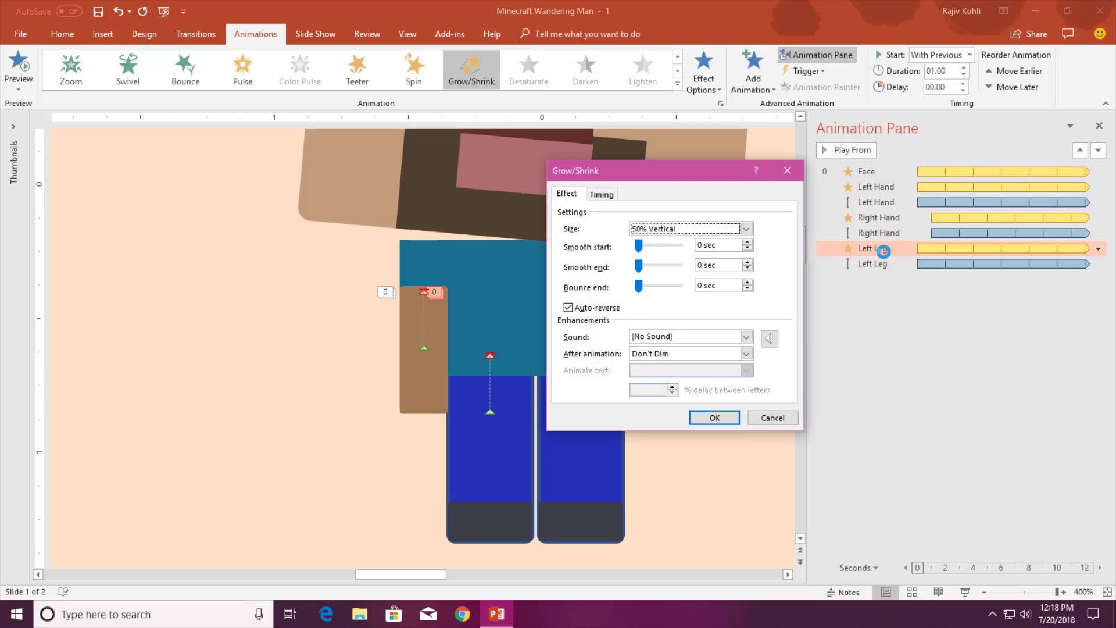
left_click(684, 231)
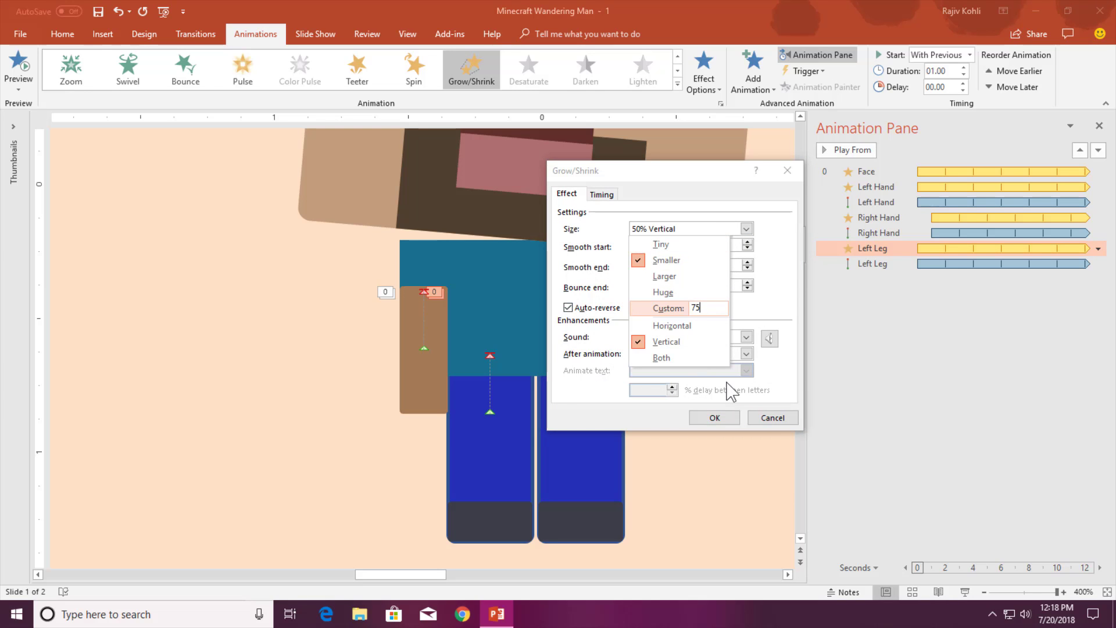
type("75")
key("Return")
key("Return")
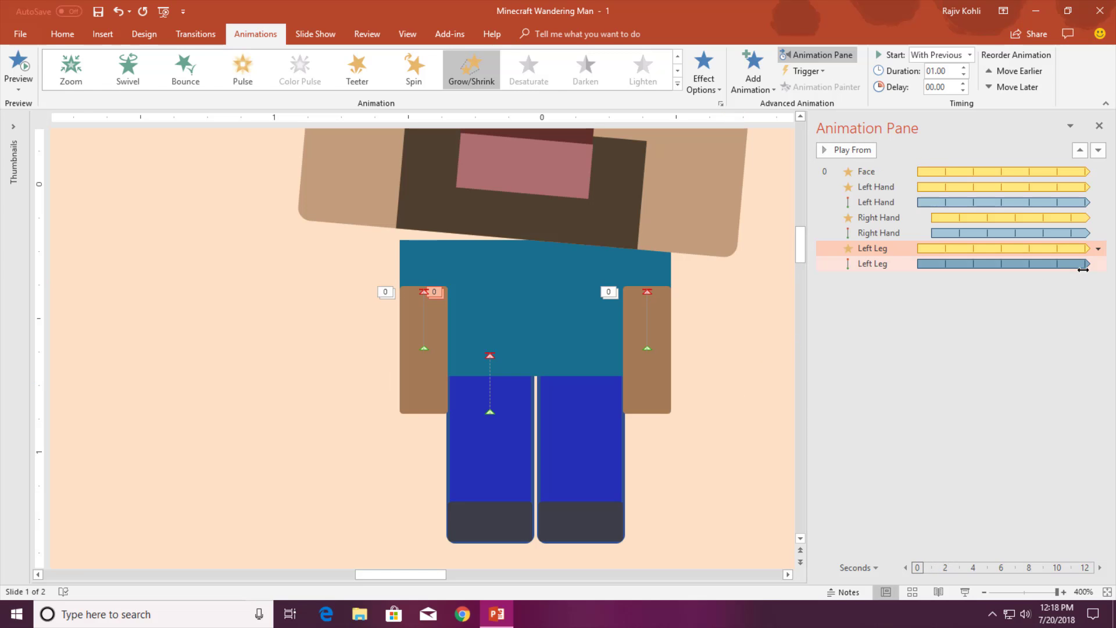
Set the delay of both Left Leg animations to 1 second, and play the slide show to check them
left_click(882, 263, "shift")
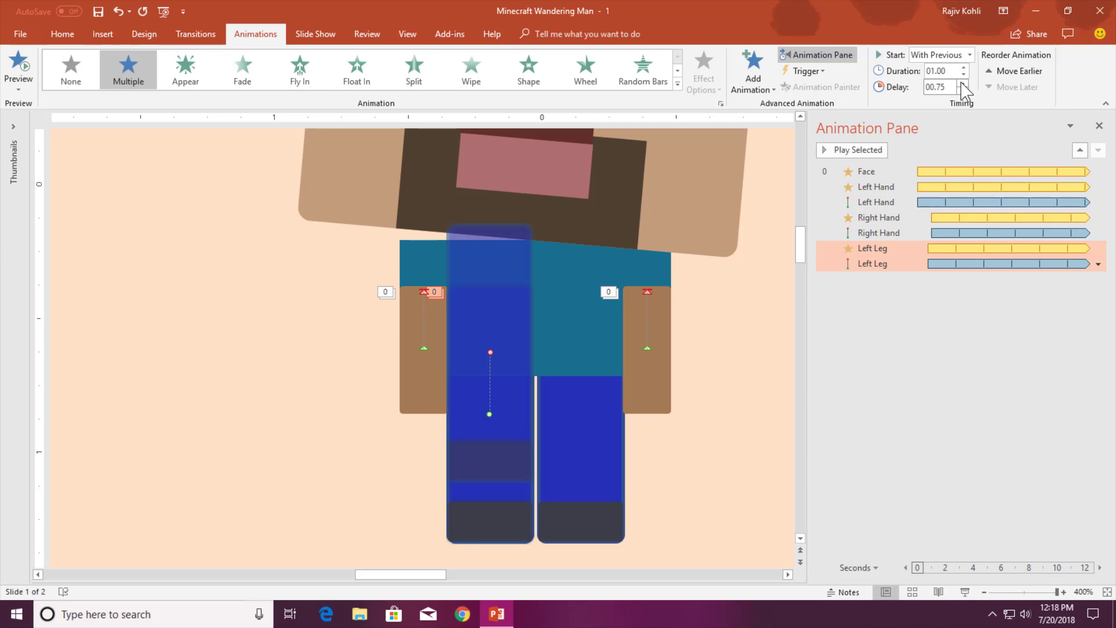
left_click(937, 451)
left_click(968, 592)
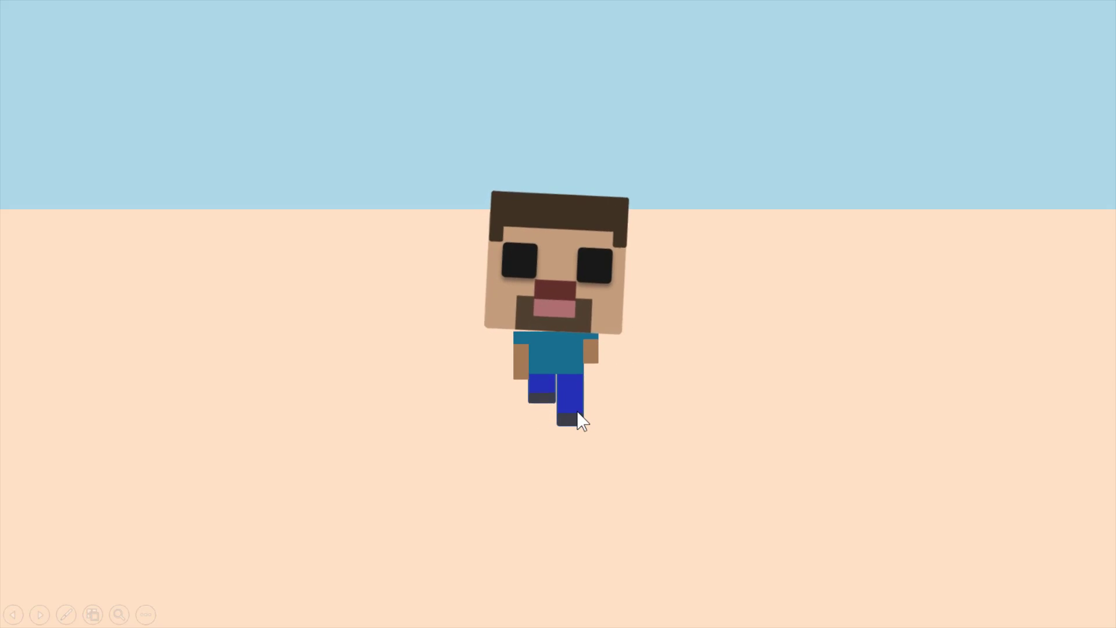
key("Escape")
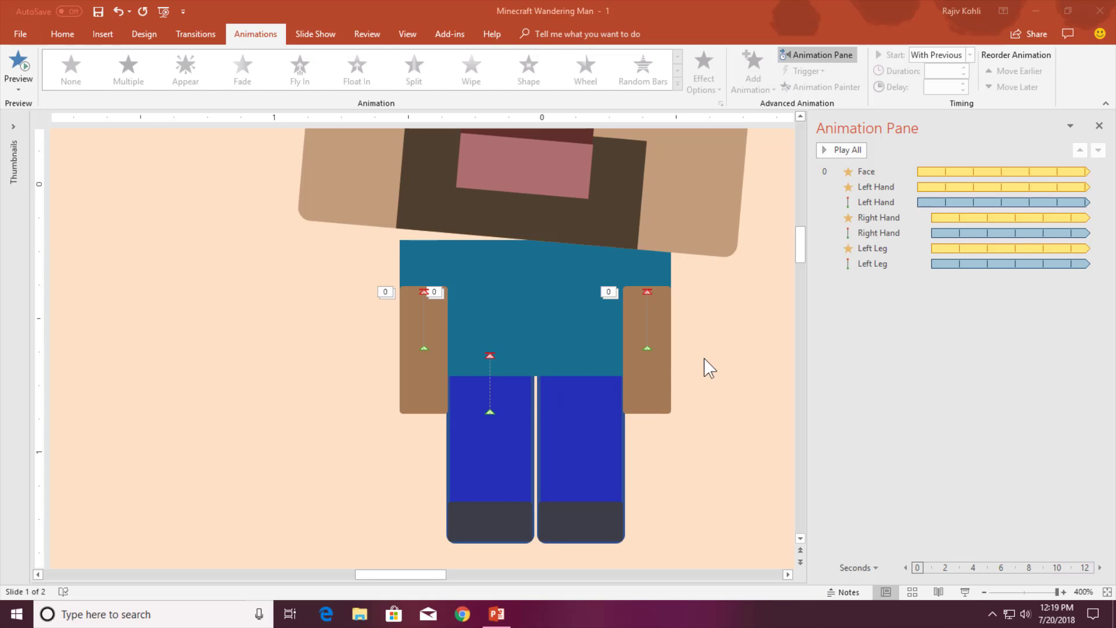
Copy the Left Leg's animations to the Right Leg with the Animation Painter
left_click(469, 430)
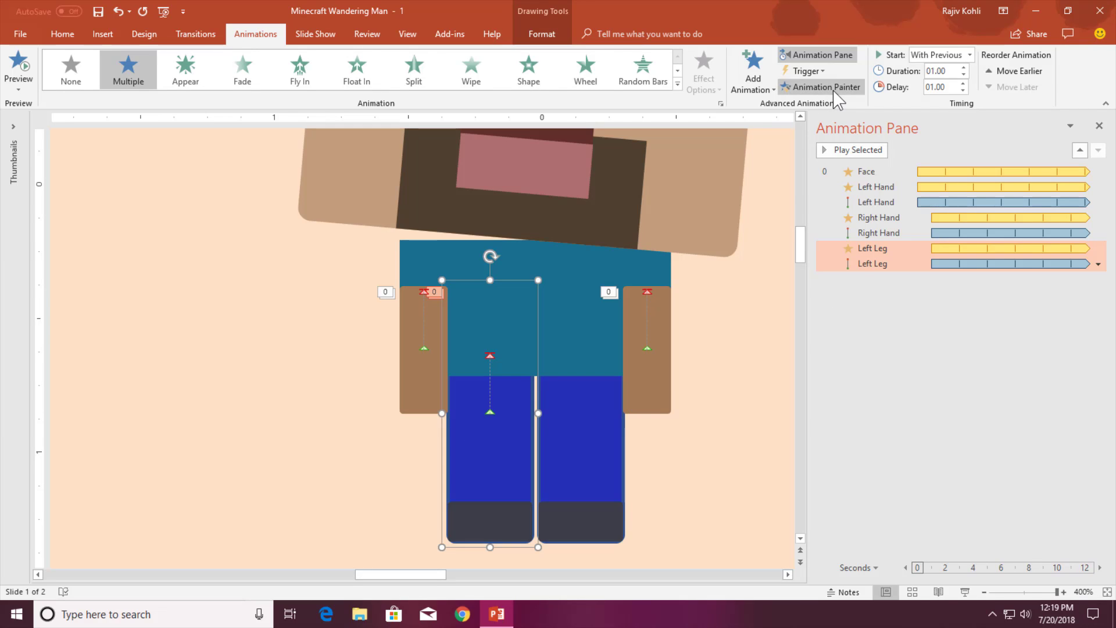
left_click(789, 86)
left_click(596, 436)
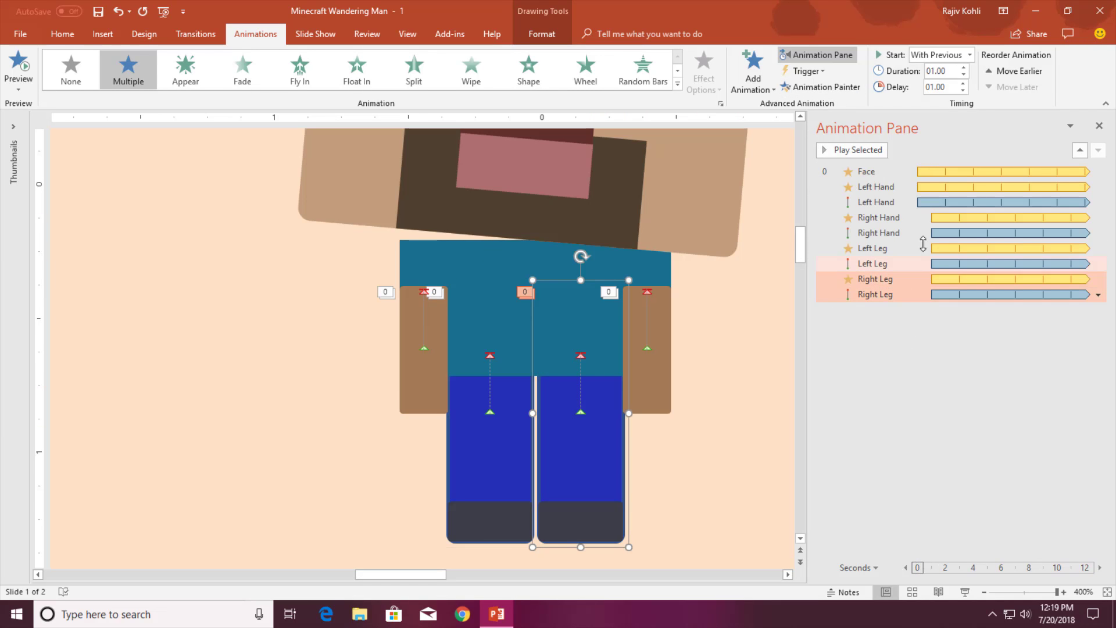
Set the delay of both Right Leg animations to 0 seconds, and play the slide show to check the walk
left_click(963, 92)
left_click(963, 92)
left_click(963, 91)
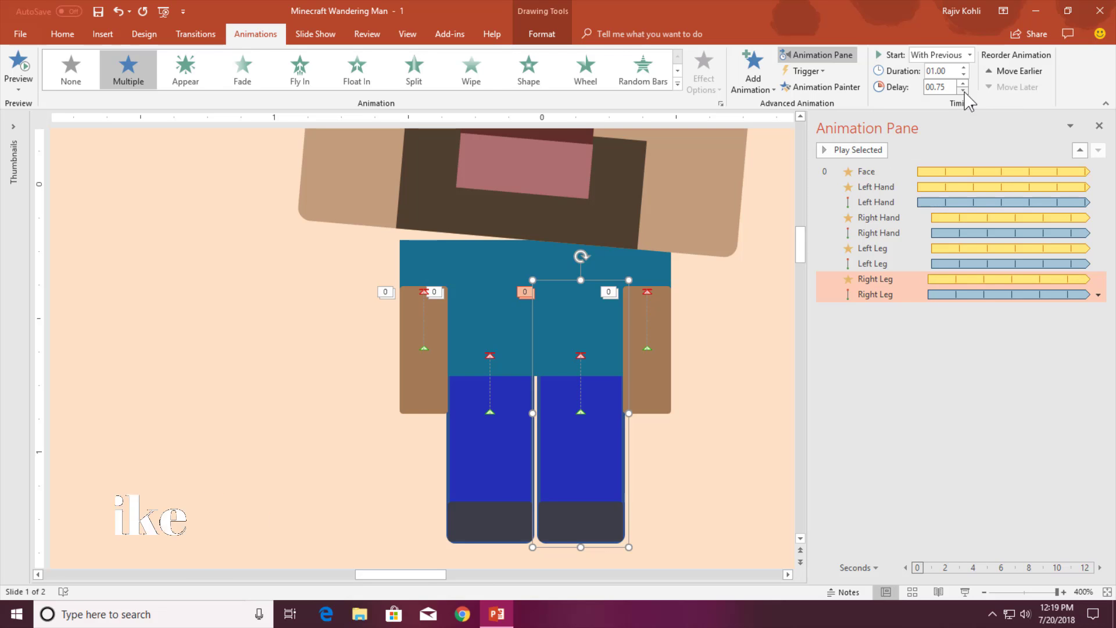
left_click(963, 91)
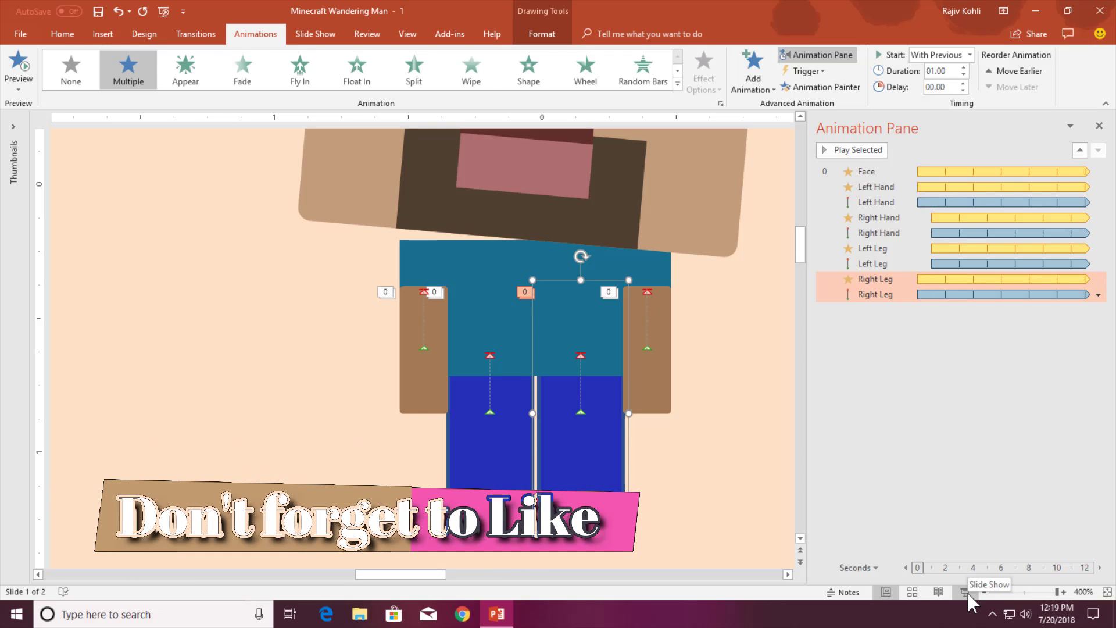
left_click(967, 592)
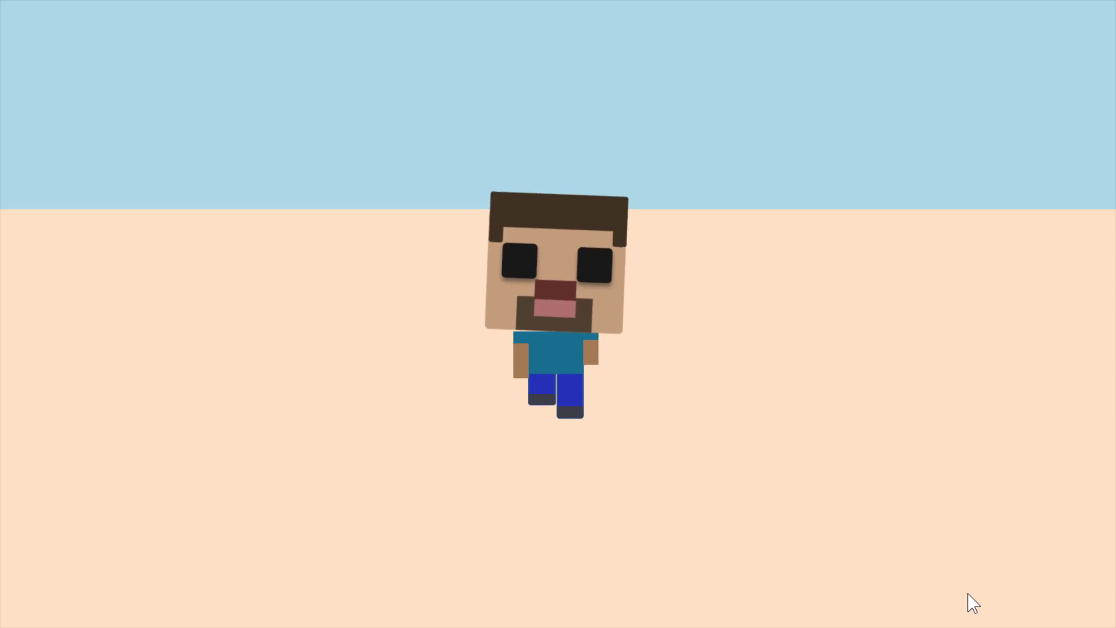
key("Escape")
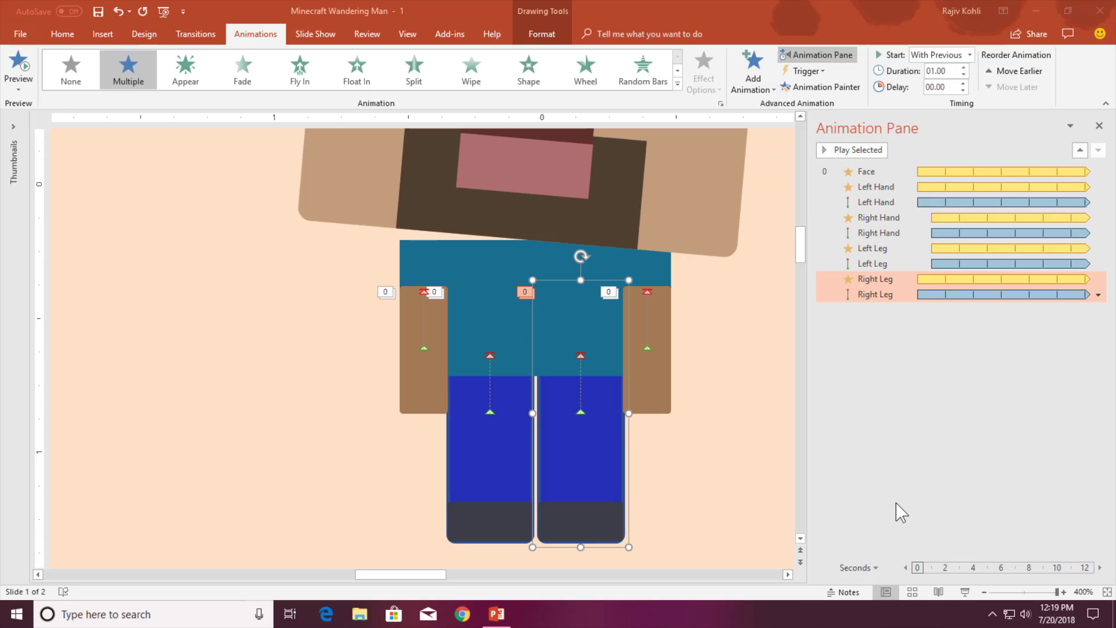
Add a Diagonal Up Right motion path to the tree left of the slide, ending it on the character's face
scroll(519, 286, "down", 6, "ctrl")
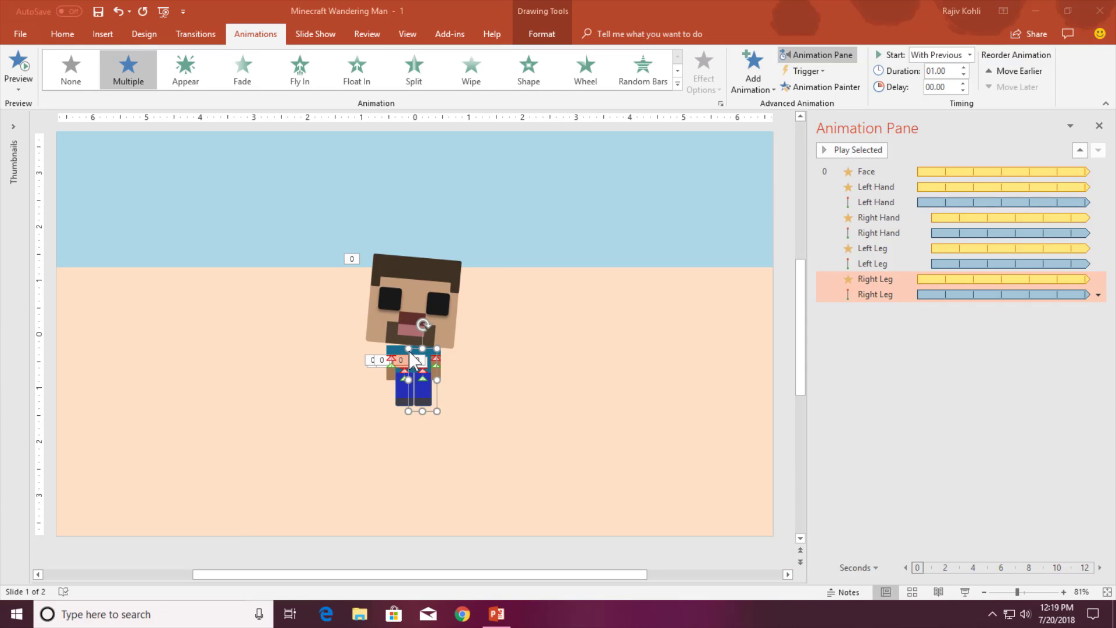
scroll(411, 358, "down", 5, "ctrl")
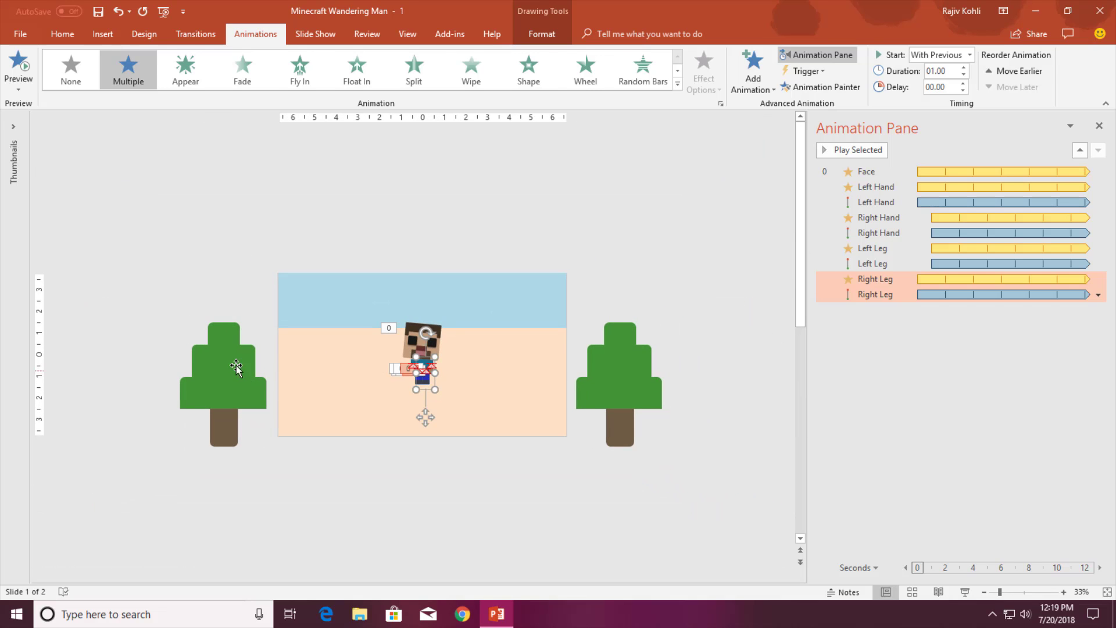
left_click(235, 364)
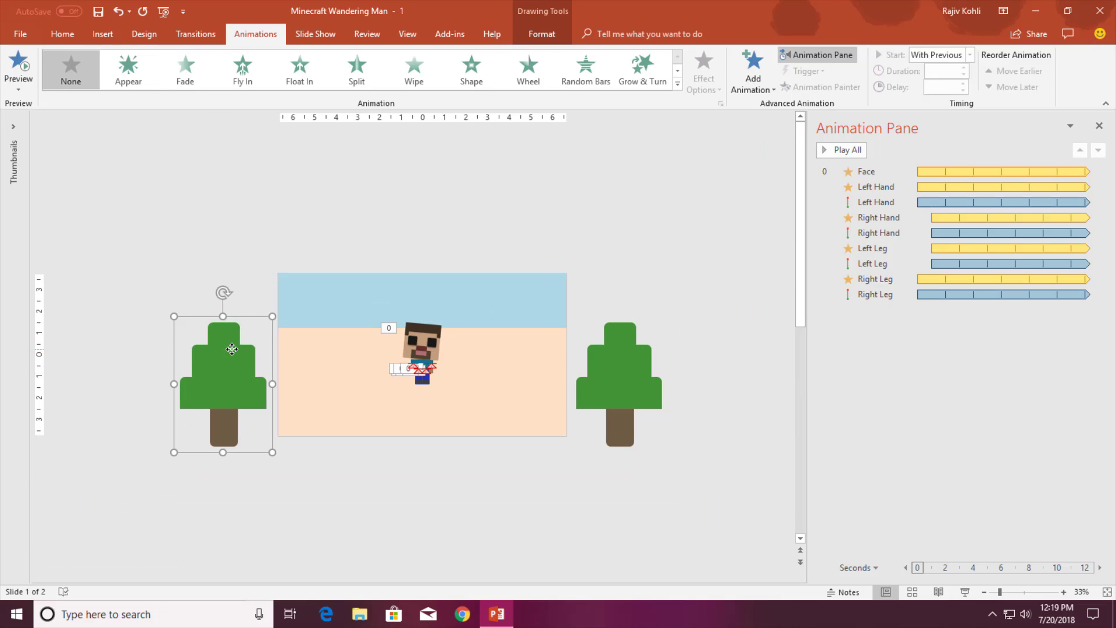
left_click(764, 86)
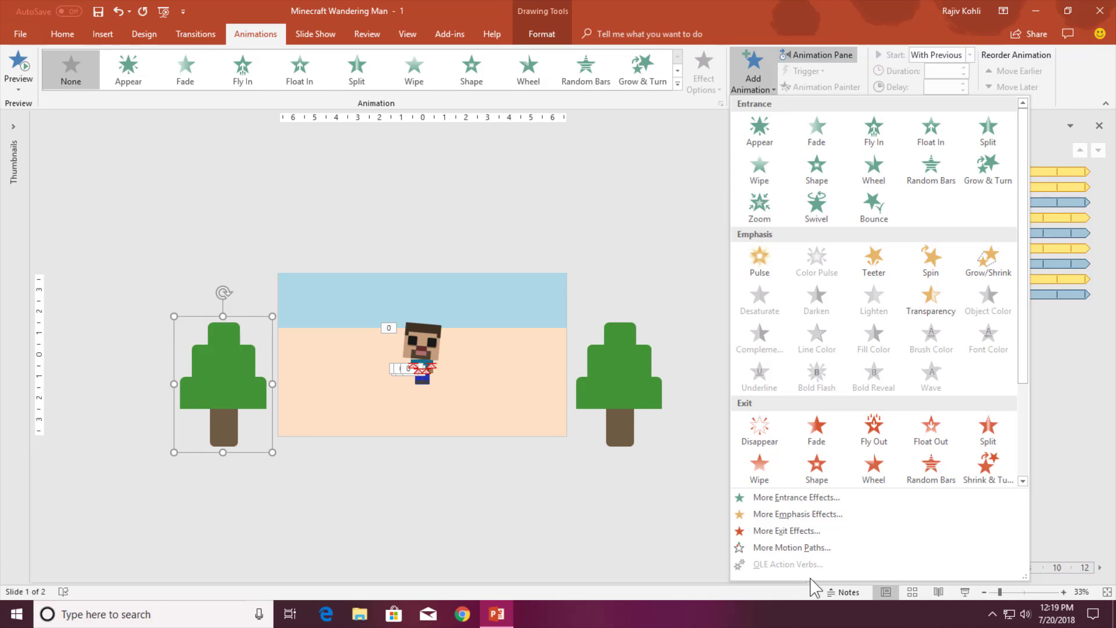
left_click(807, 549)
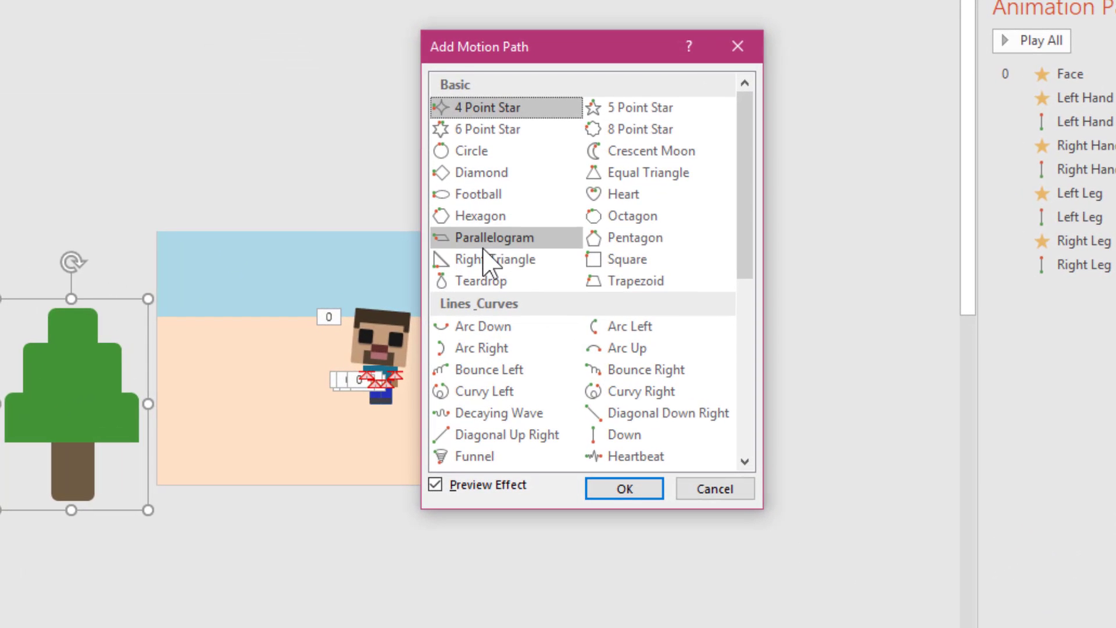
scroll(492, 287, "down", 1)
left_click(507, 371)
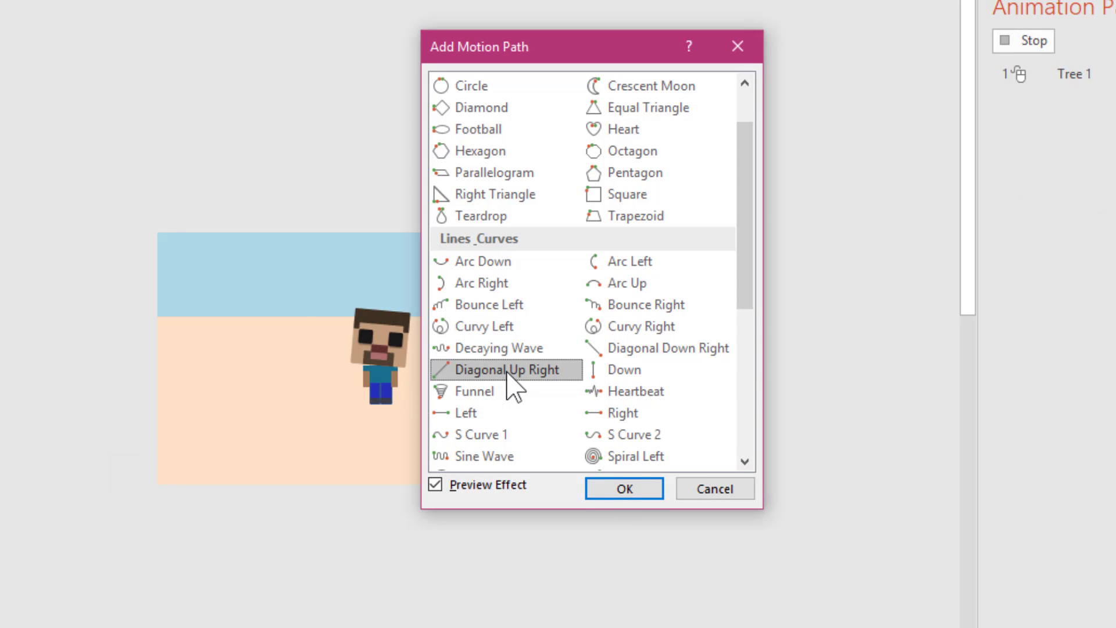
left_click(629, 490)
left_click_drag(185, 343, 380, 333)
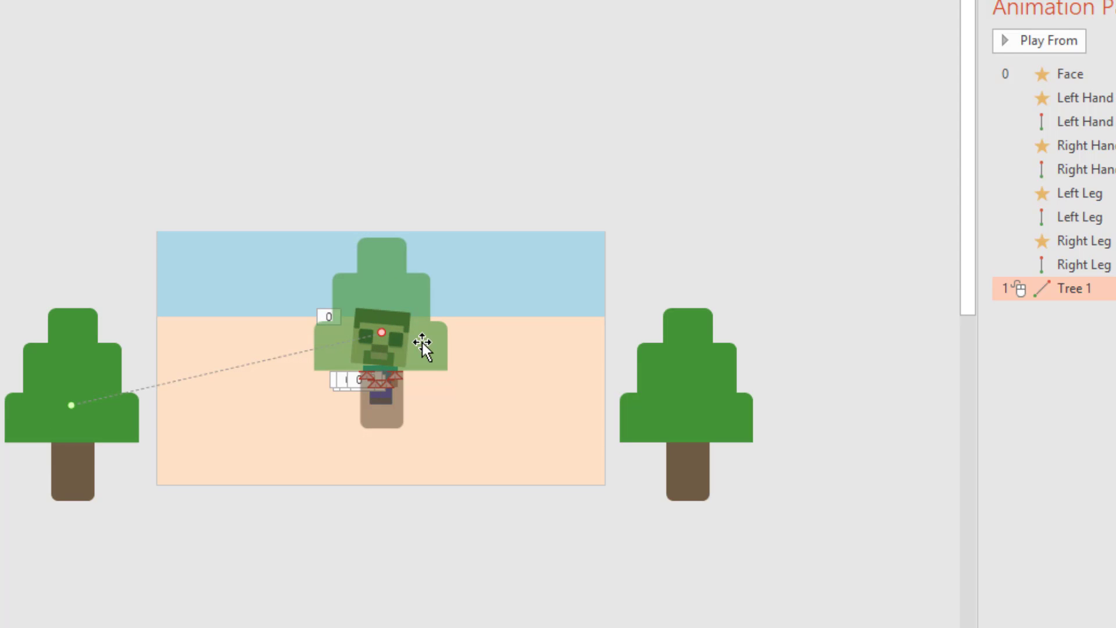
Make the Tree 1 motion path start With Previous and last 10 seconds
left_click(958, 33)
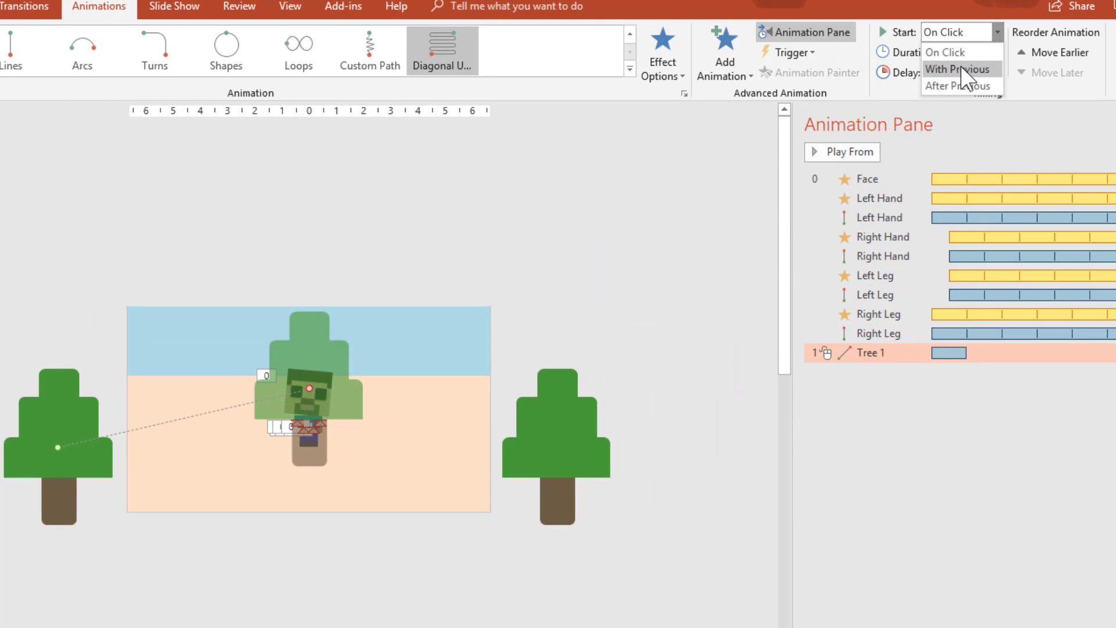
left_click(963, 68)
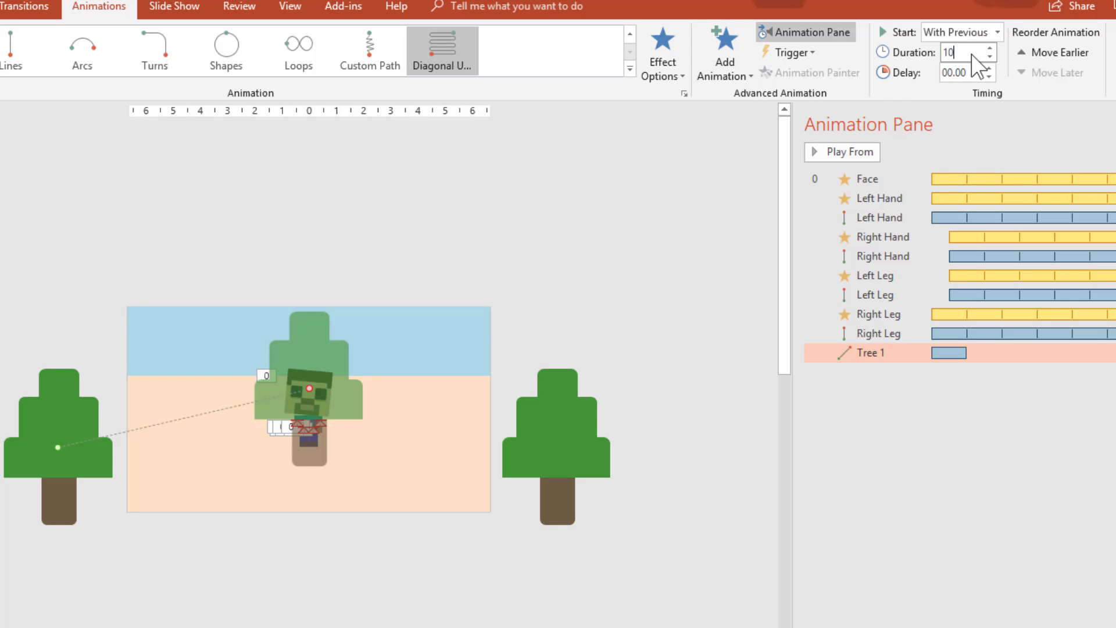
key("Return")
Give the Tree 1 motion path a smooth start of 5 seconds and a smooth end of 0 seconds
double_click(866, 356)
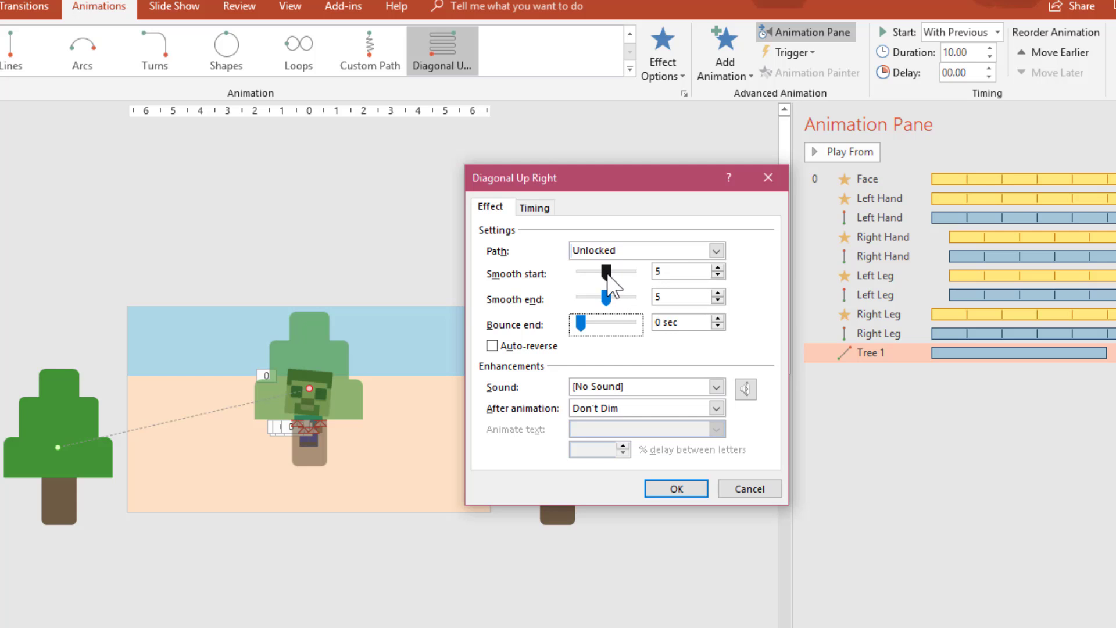
left_click_drag(607, 301, 559, 303)
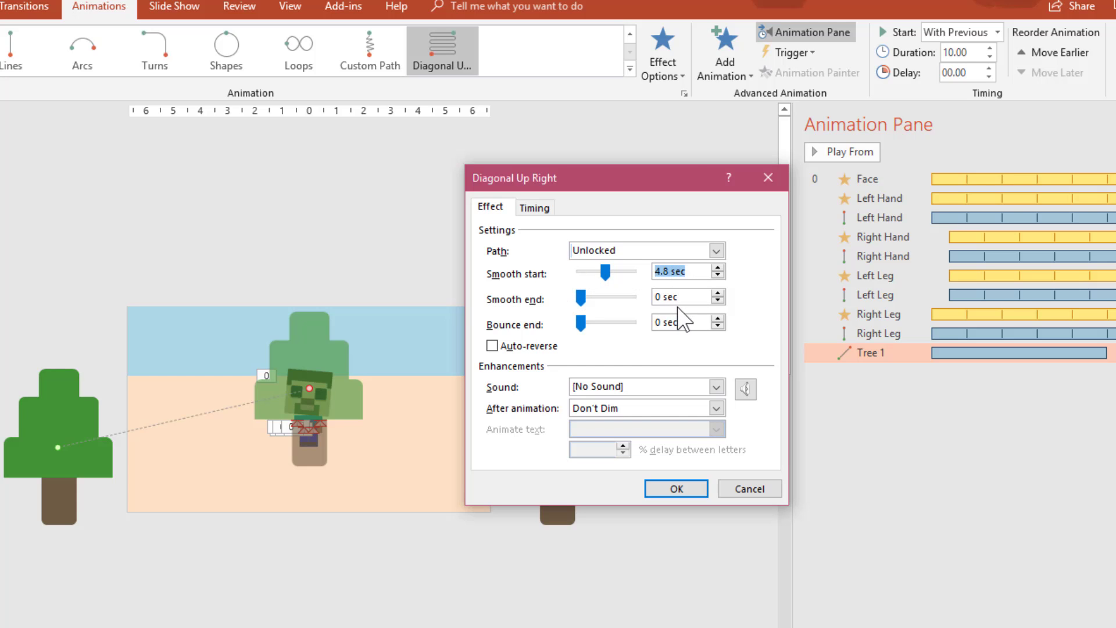
key("Tab")
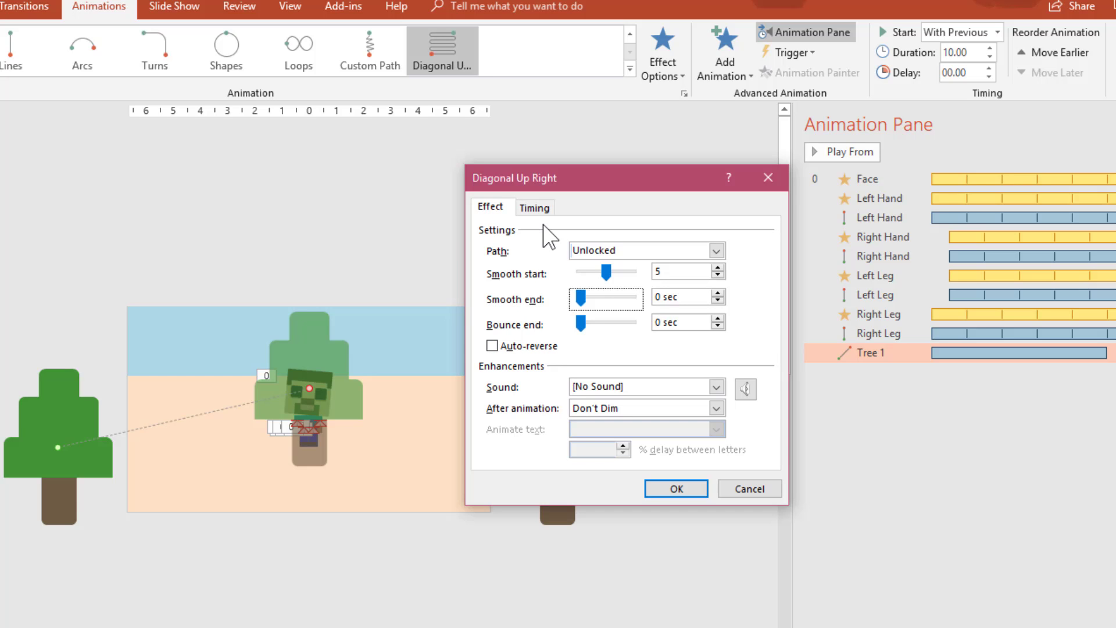
Repeat the Tree 1 motion path Until End of Slide, and play the slide show to check the tree's movement
left_click(534, 208)
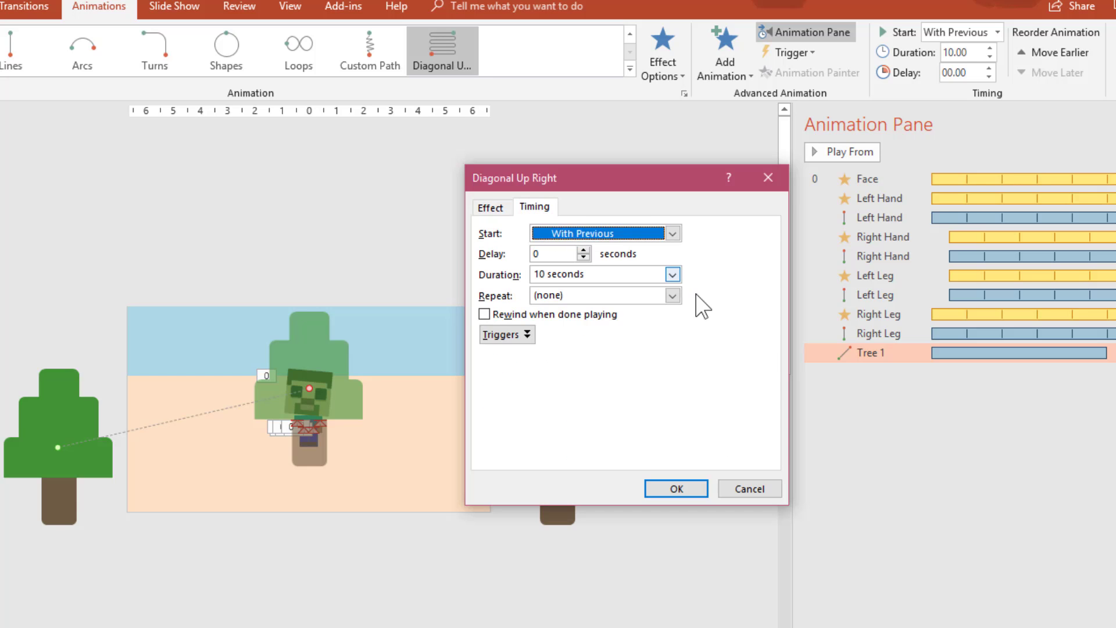
left_click(673, 295)
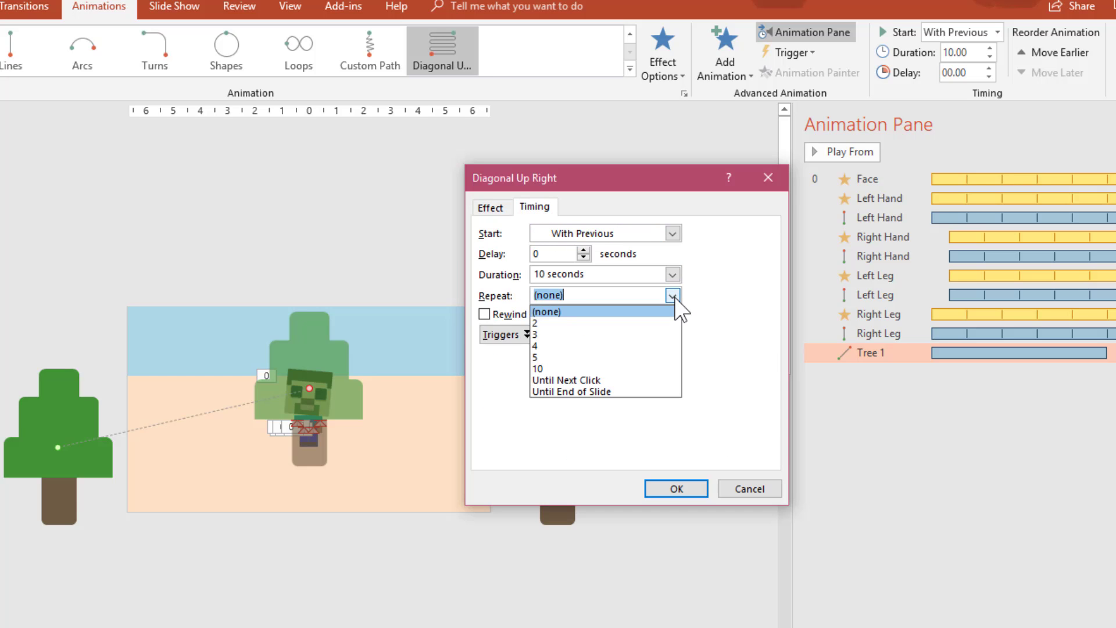
left_click(615, 392)
left_click(676, 488)
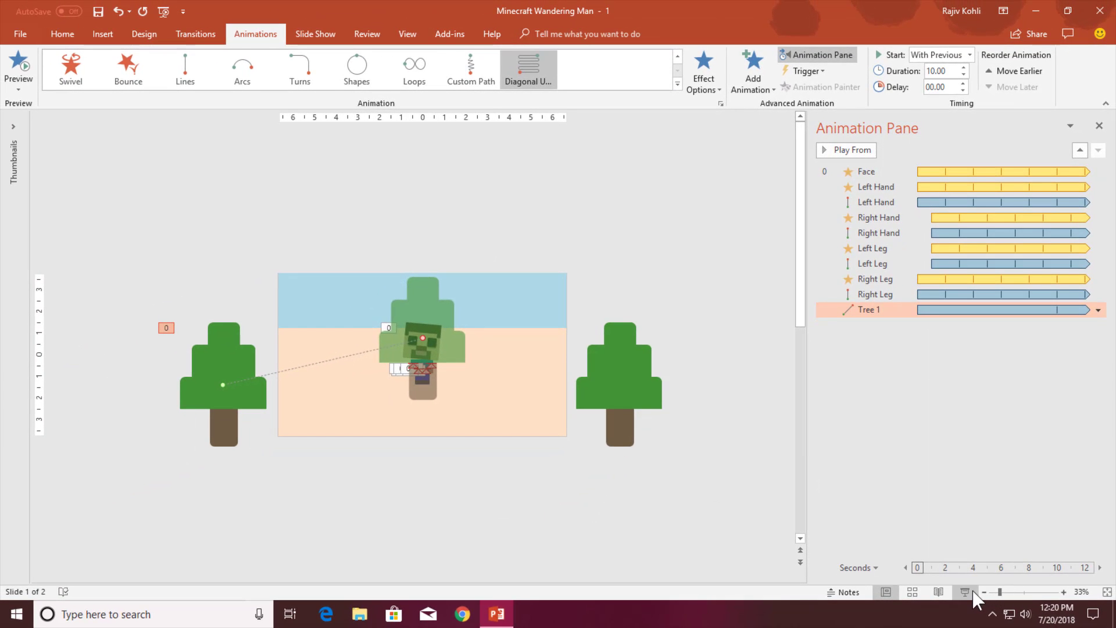
left_click(973, 591)
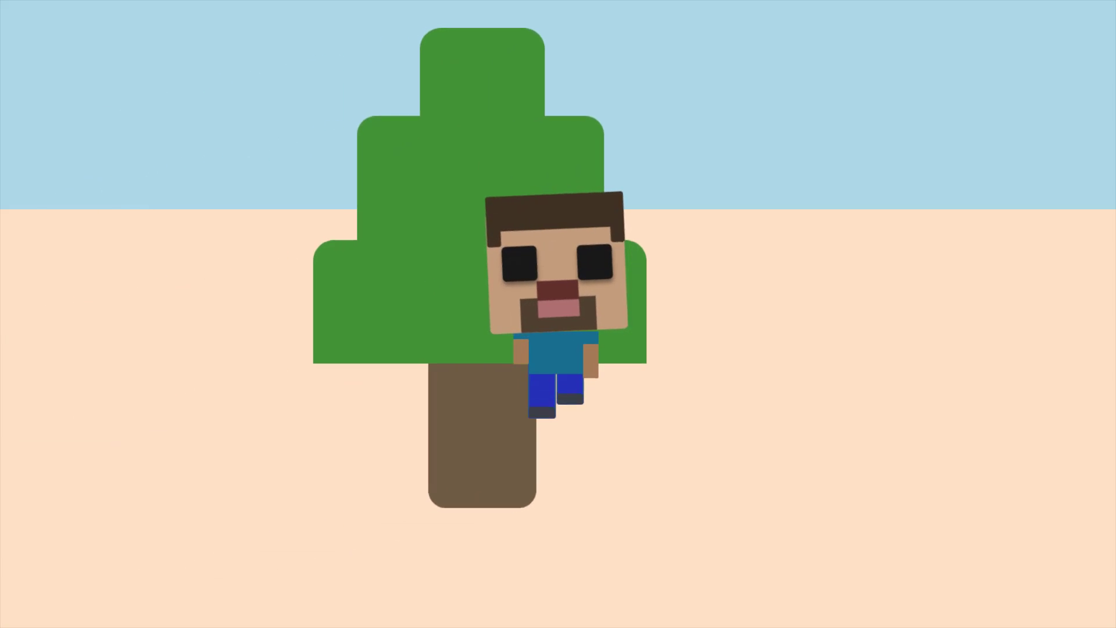
key("Escape")
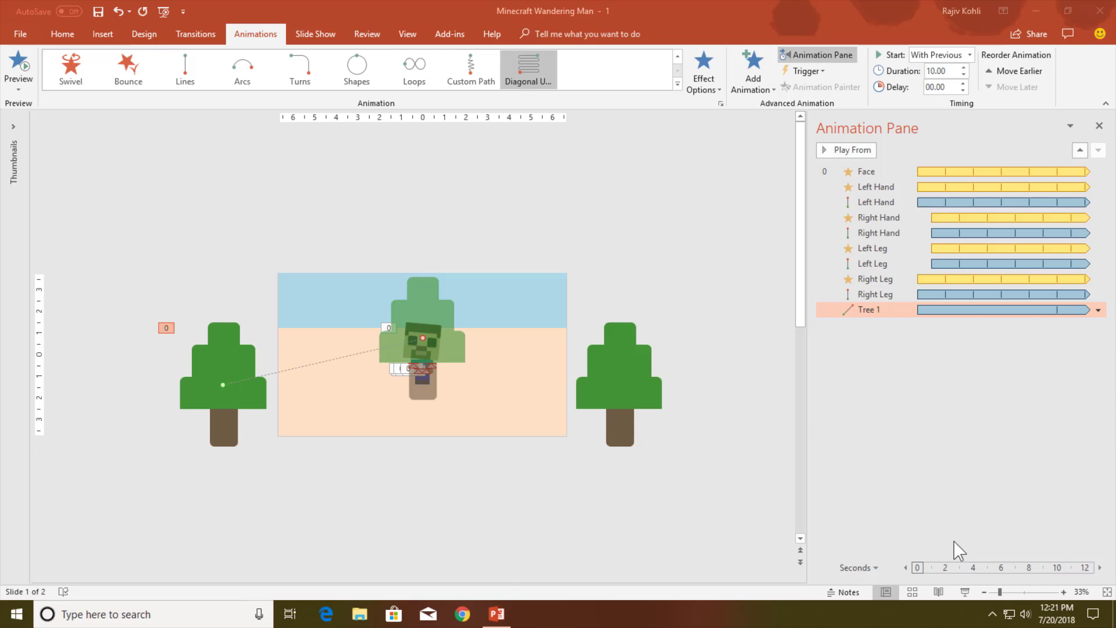
Add a Grow/Shrink emphasis effect to Tree 1, starting With Previous with a duration of 10 seconds
left_click(223, 343)
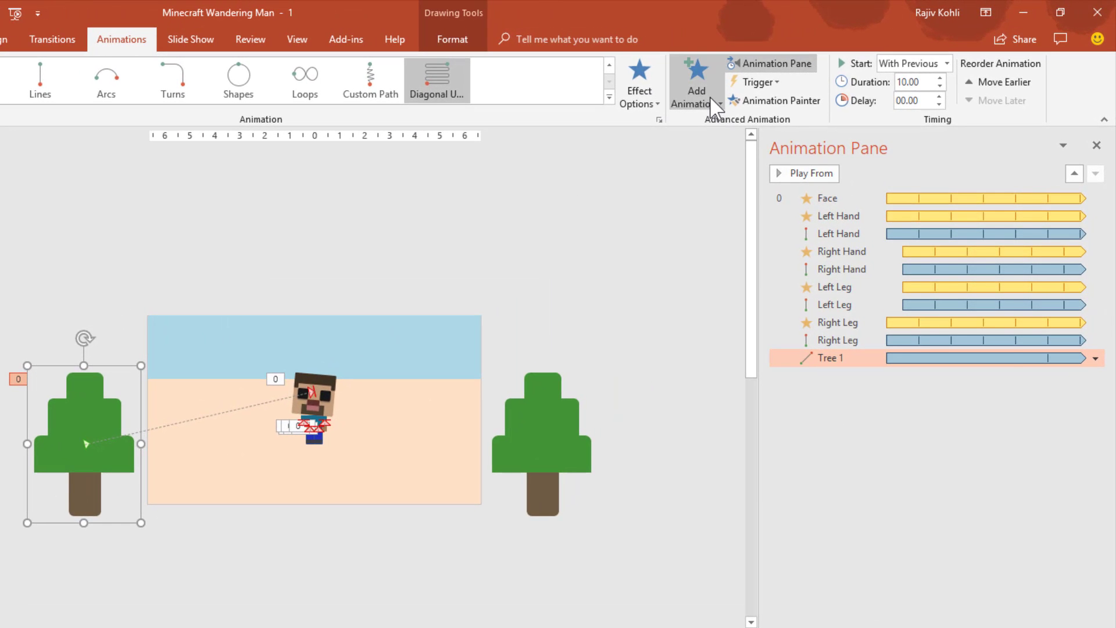
left_click(703, 86)
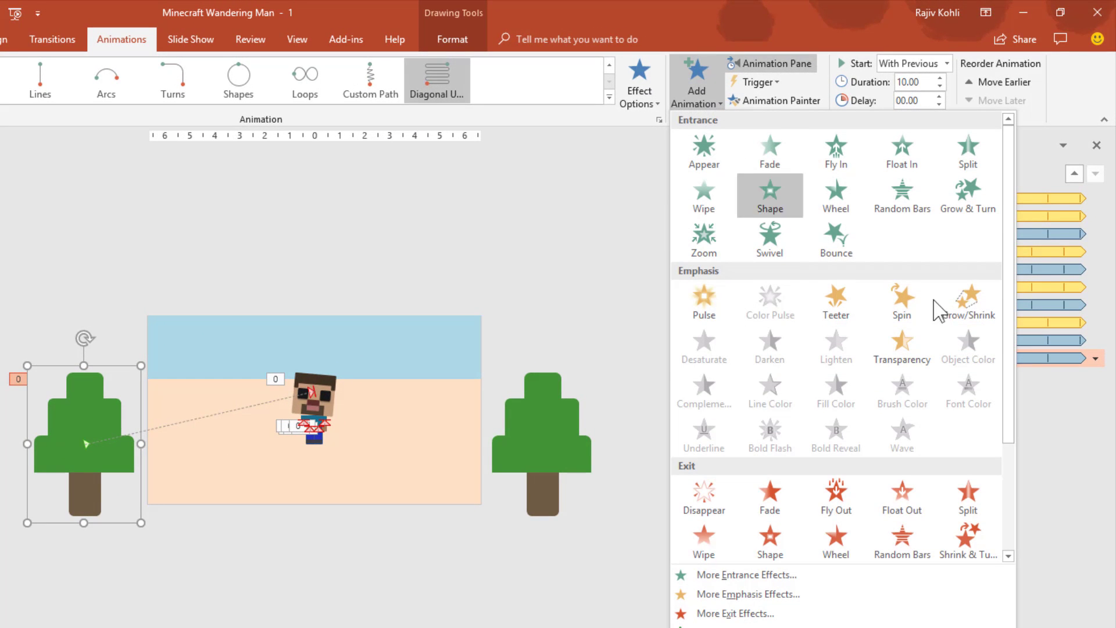
left_click(978, 304)
left_click(916, 64)
left_click(917, 96)
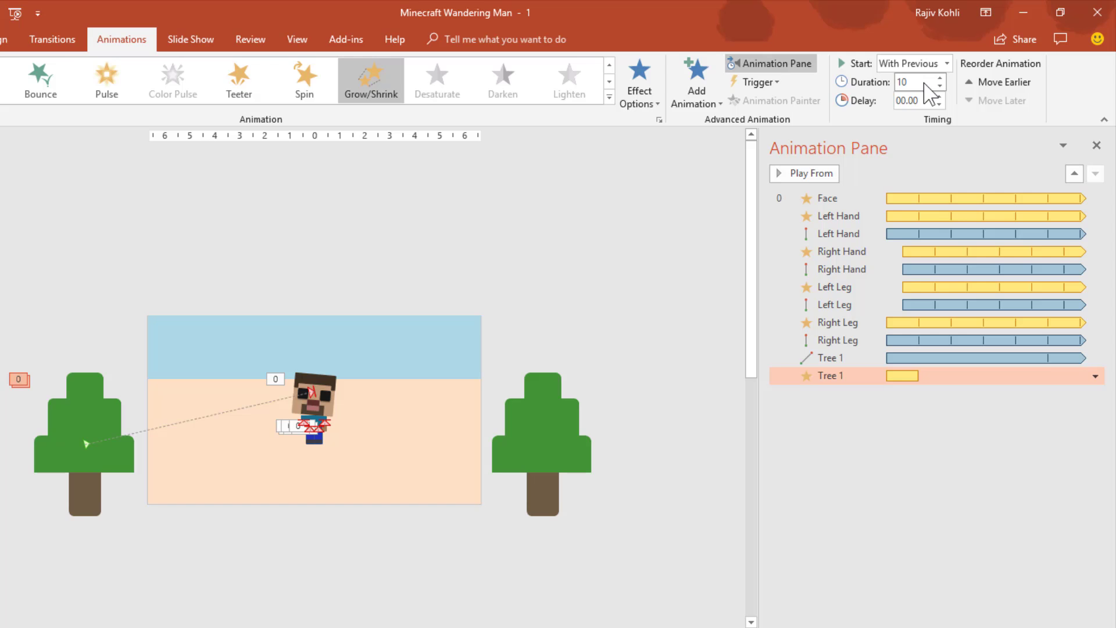
key("Return")
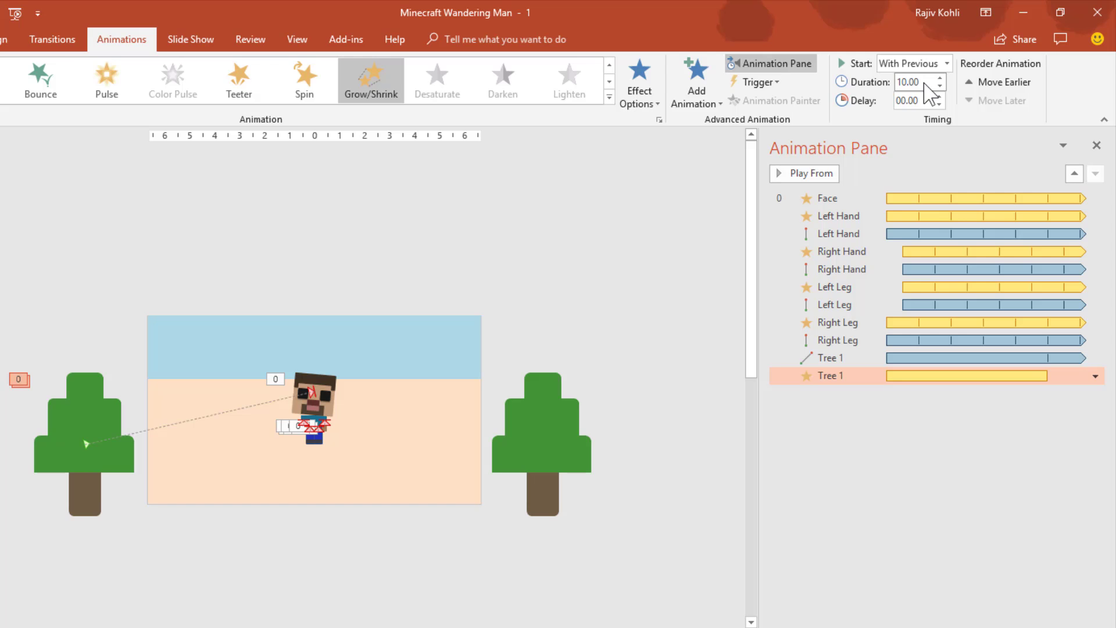
Set the size of Tree 1's Grow/Shrink effect to Tiny (25%)
double_click(846, 375)
left_click(584, 265)
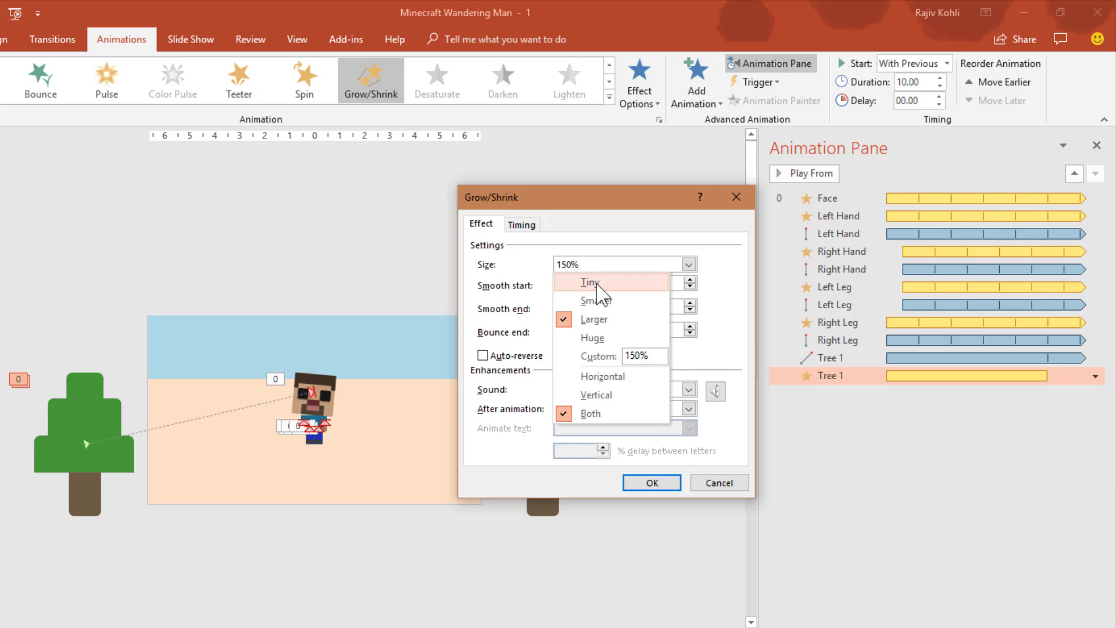
left_click(593, 283)
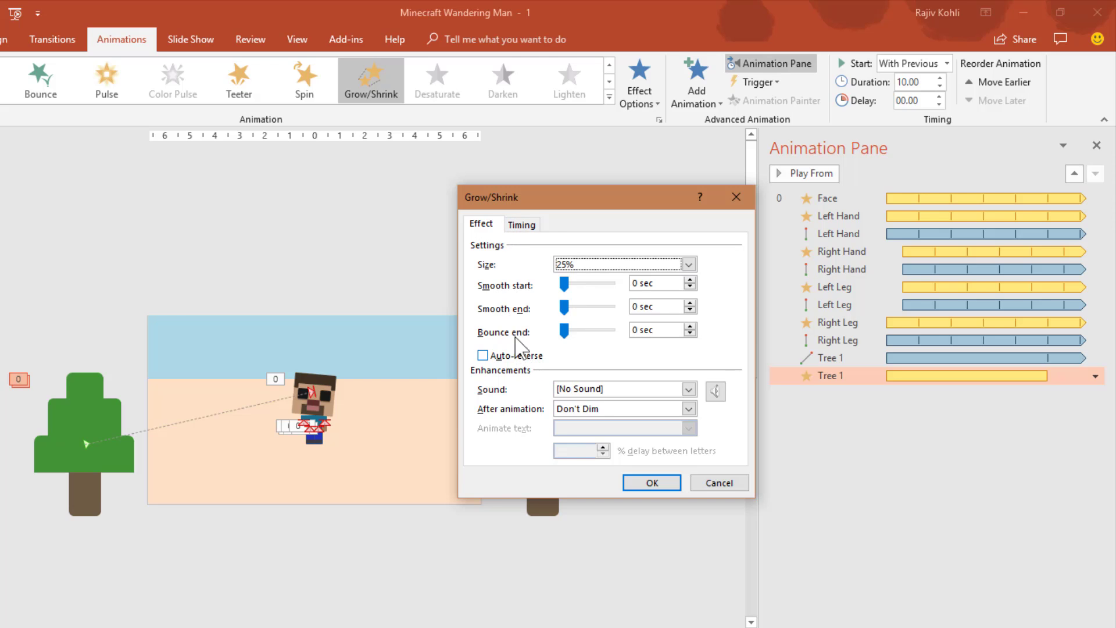
Repeat Tree 1's Grow/Shrink effect Until End of Slide, and play the slide show to check how the tree recedes
left_click(521, 225)
left_click(648, 305)
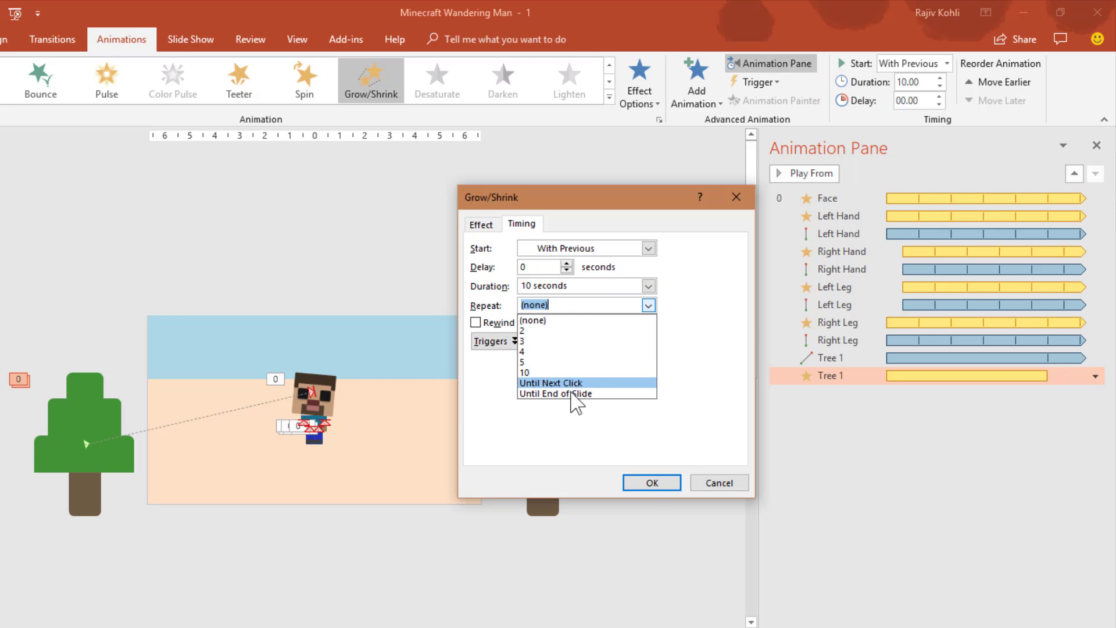
left_click(576, 391)
left_click(652, 483)
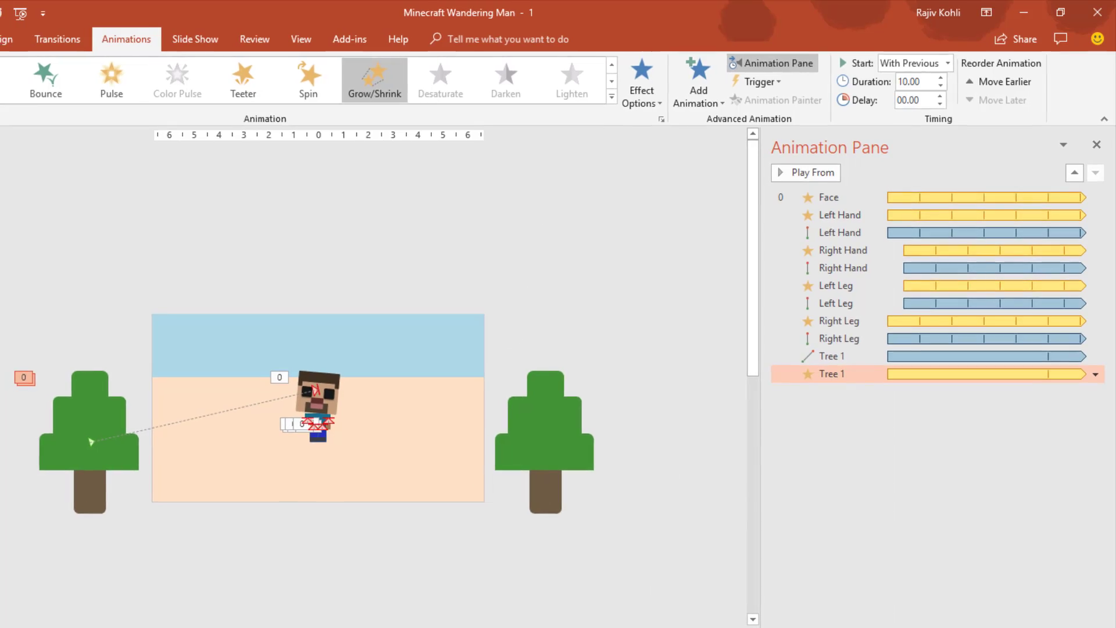
left_click(971, 599)
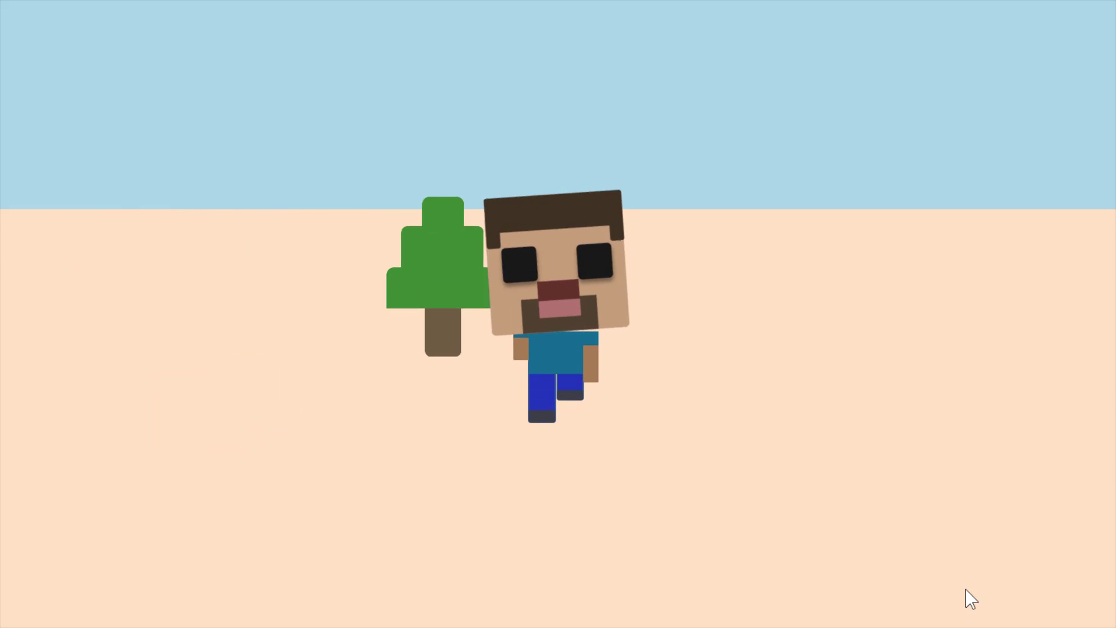
key("Escape")
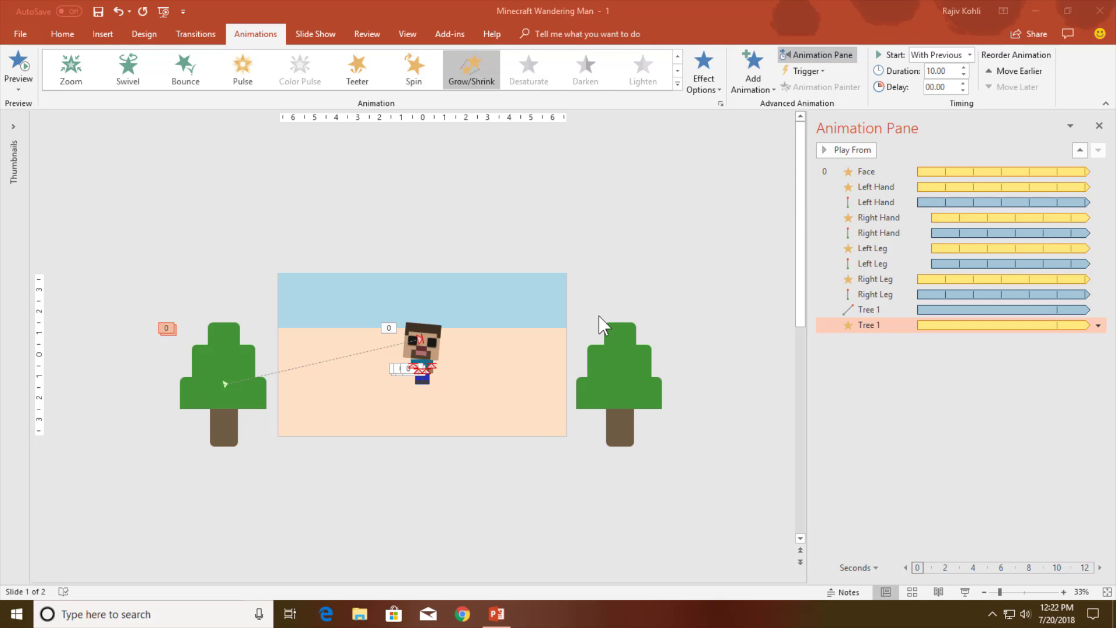
Copy Tree 1's animations to Tree 2 with the Animation Painter using a 3-second delay, and start the slide show
left_click(230, 337)
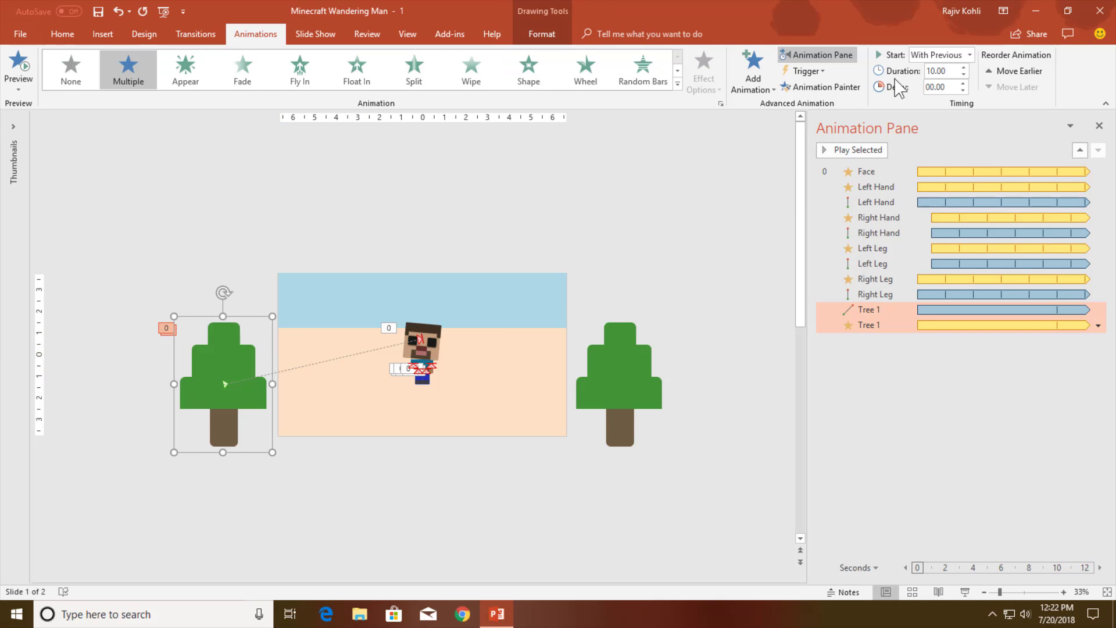
left_click(627, 357)
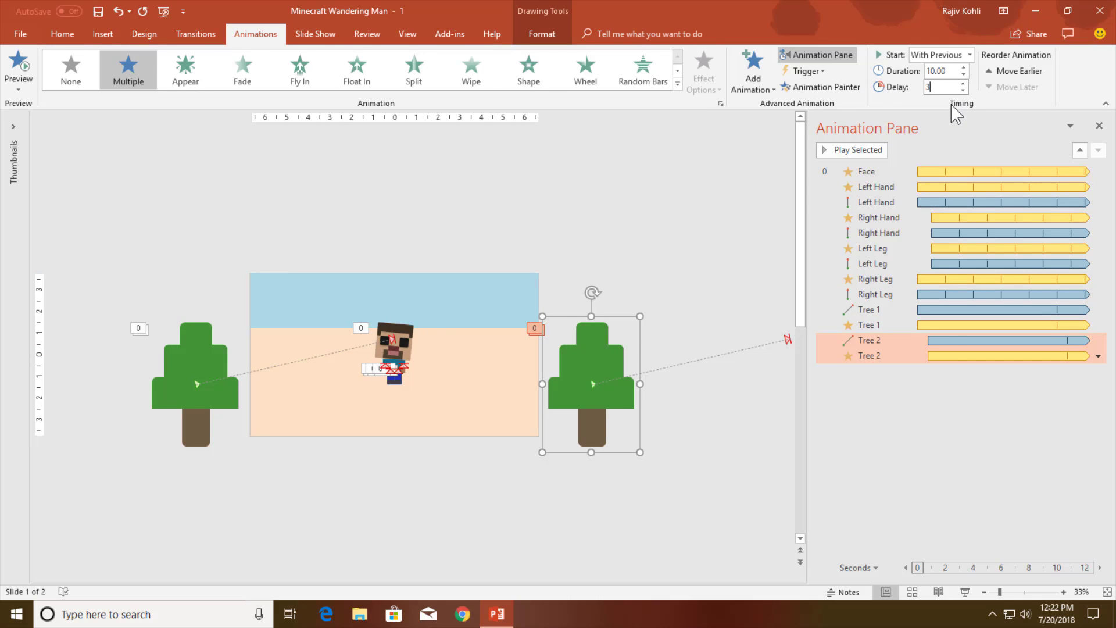
left_click(661, 244)
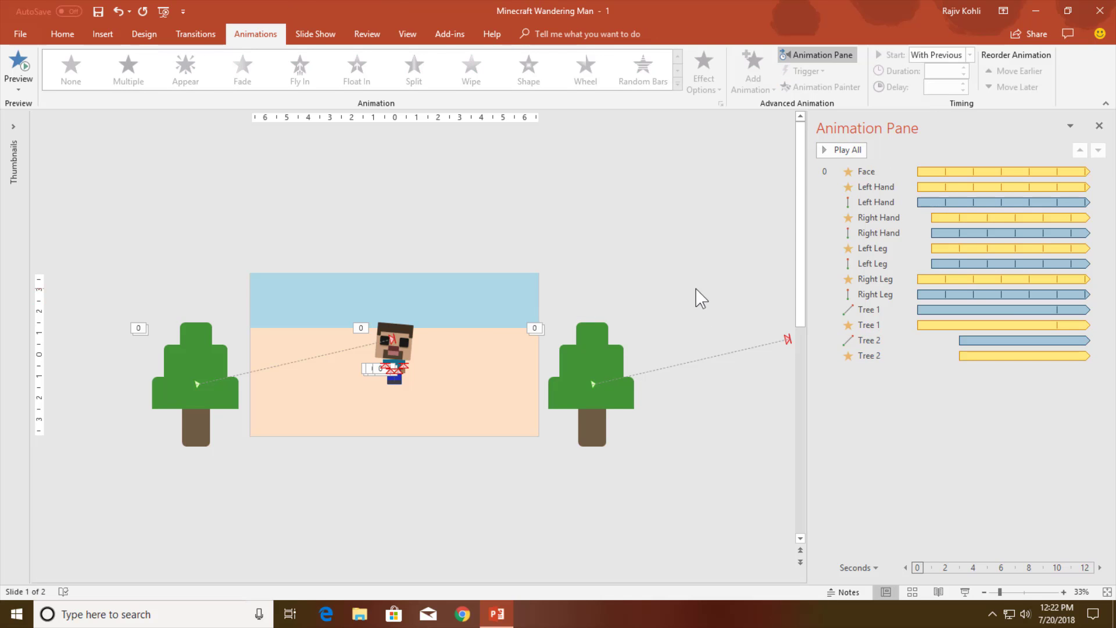
key("F5")
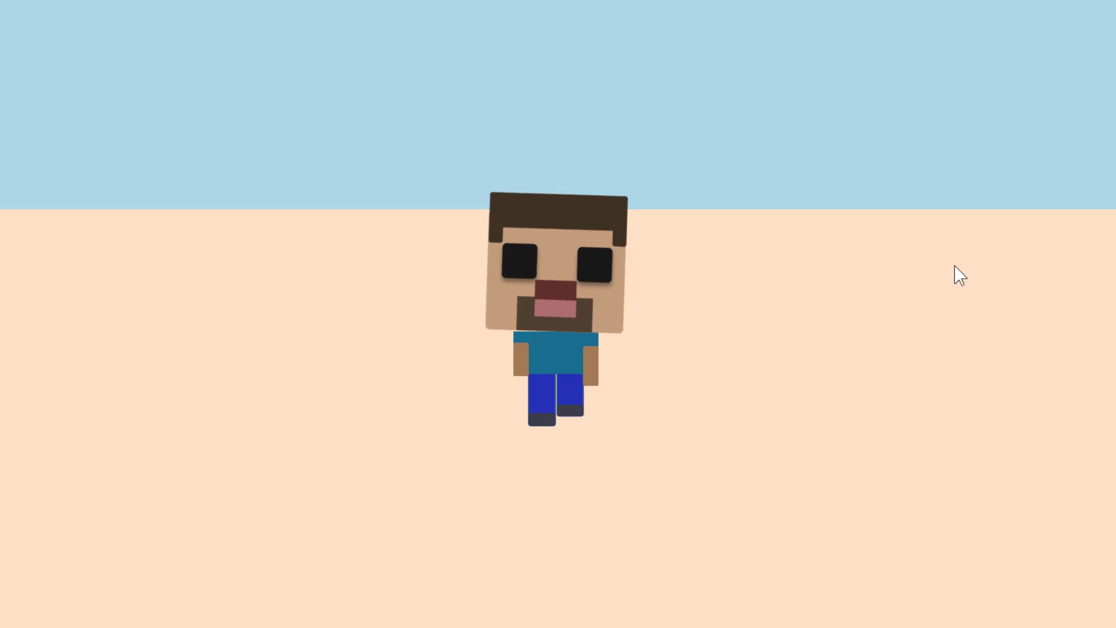